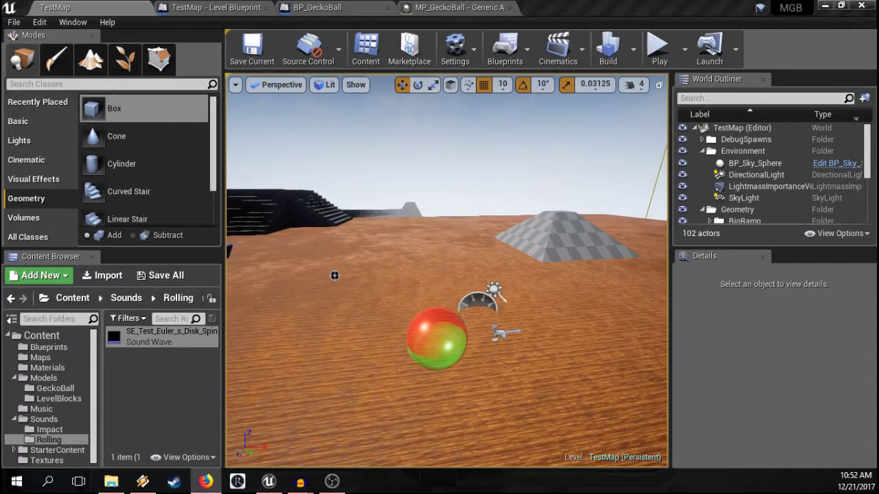
Step: Collapse the Environment, Geometry and Levels folders in the World Outliner and select the BP_GeckoBall actor
right_drag(567, 198, 248, 142)
key(s)
key(w)
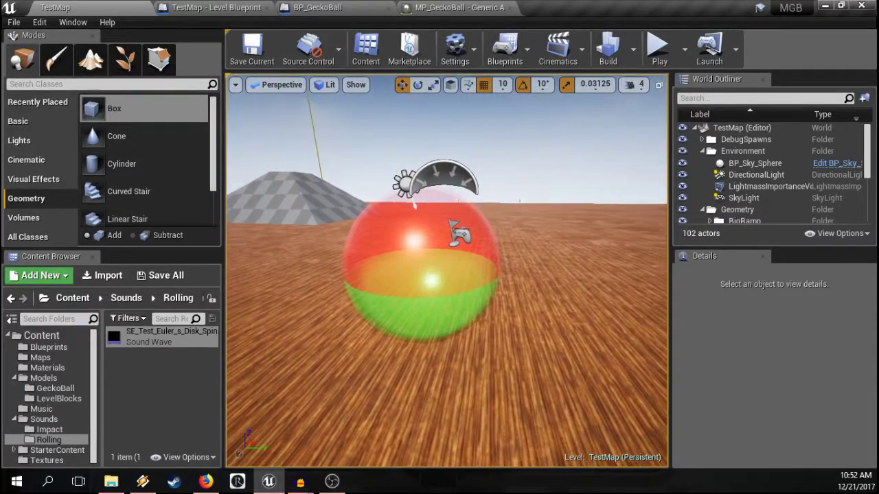
double_click(708, 153)
click(702, 163)
click(701, 174)
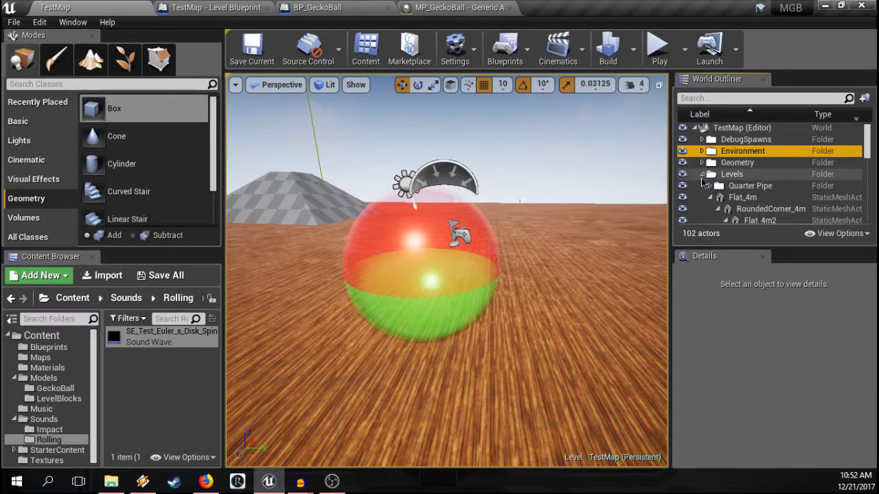
click(702, 175)
scroll(710, 194, down, 1)
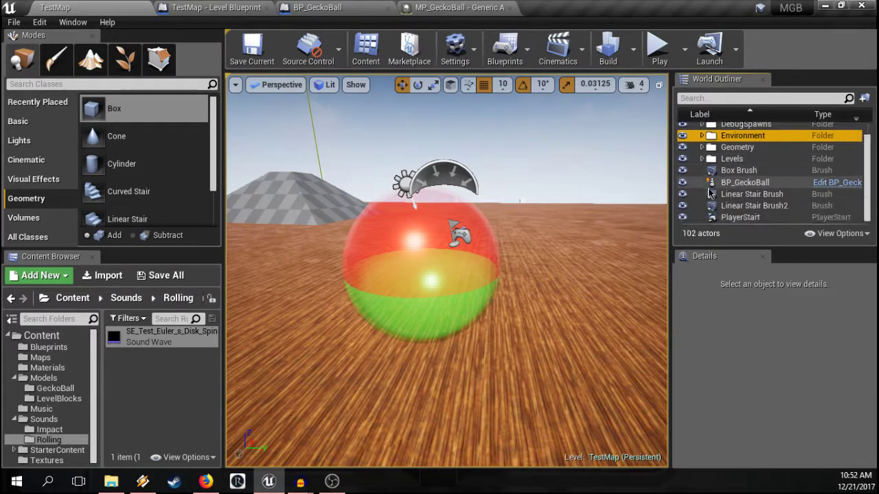
click(755, 182)
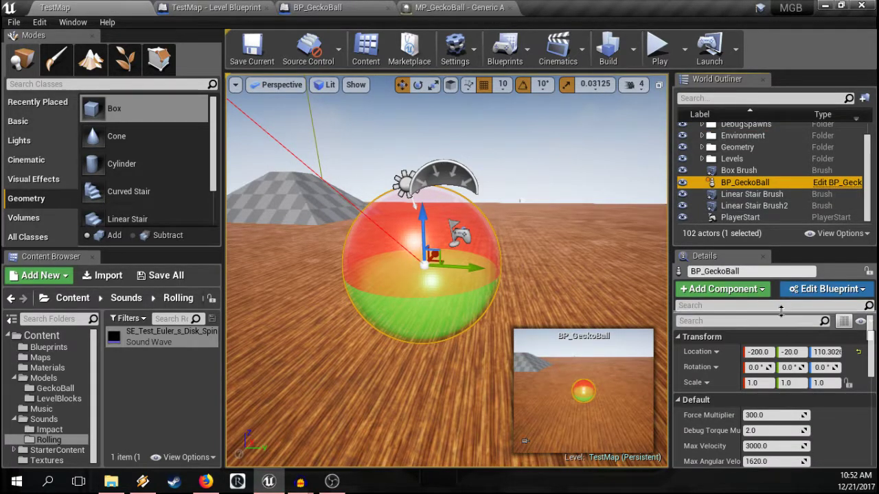
Step: Enlarge the Details area and its component list, and select the inherited Root_Ball component to show its mesh and material properties
drag(781, 247, 788, 187)
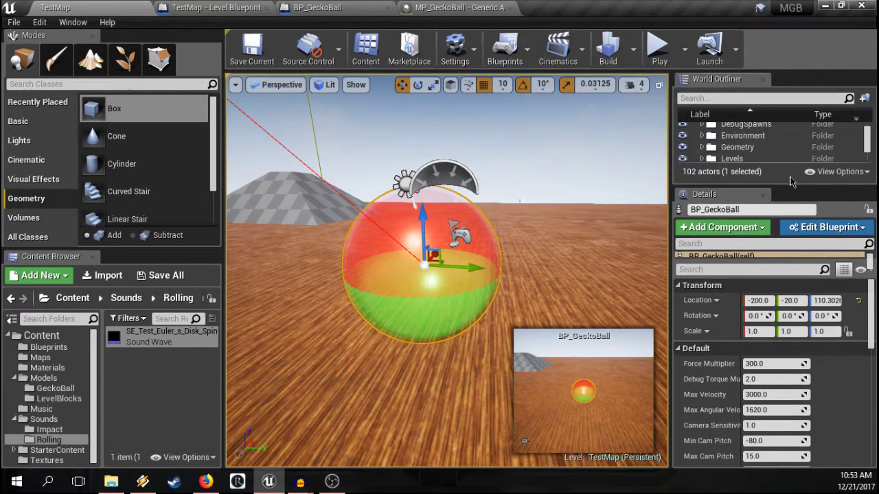
drag(802, 267, 802, 316)
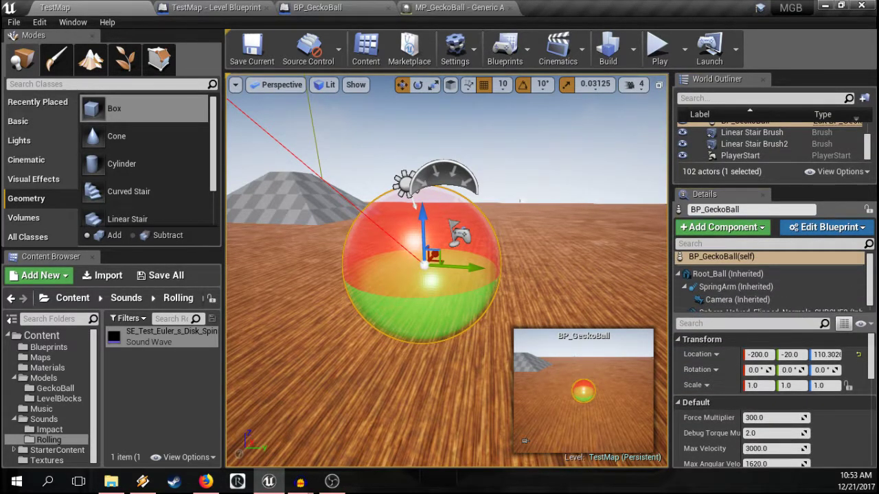
right_drag(336, 205, 334, 203)
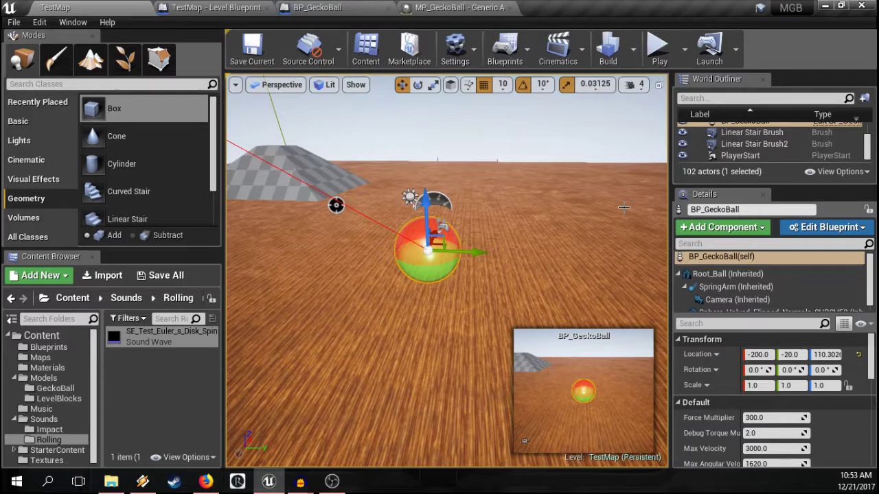
scroll(769, 288, down, 1)
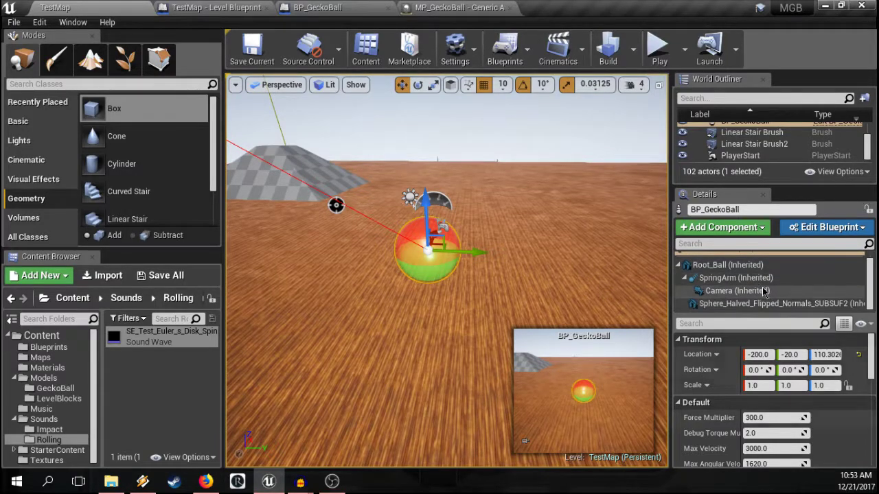
click(728, 265)
scroll(831, 385, down, 3)
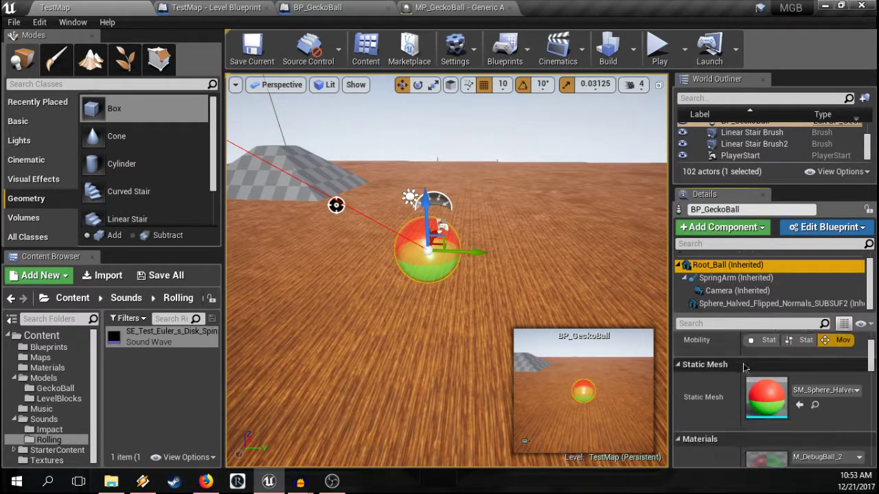
Step: Switch Root_Ball's Element 0 material to M_DebugBall and back to M_DebugBall_2 to compare their looks
click(821, 375)
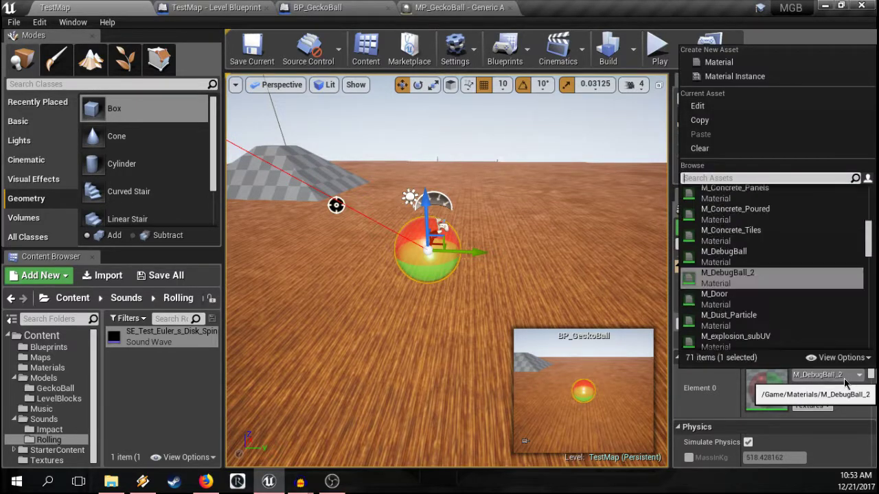
click(769, 263)
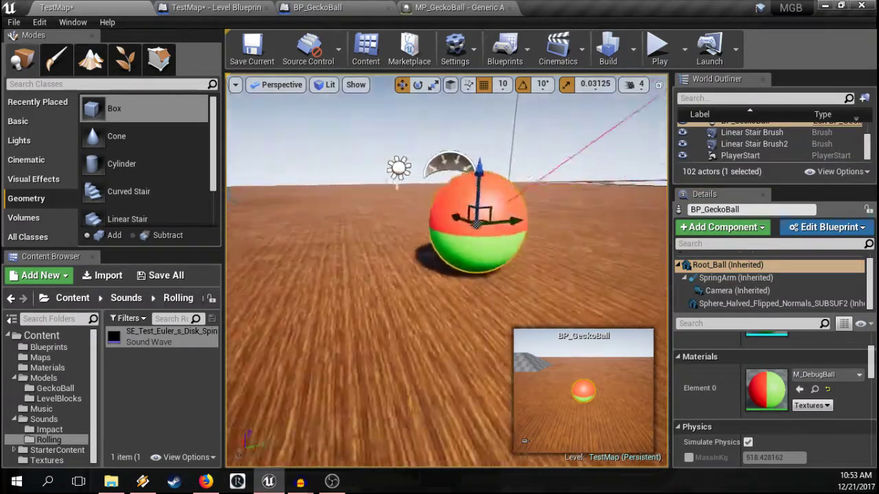
click(821, 375)
click(749, 294)
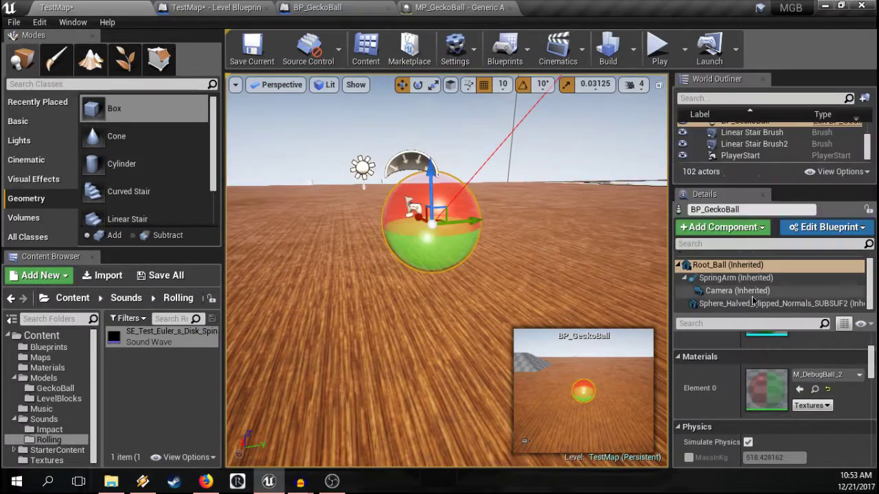
Step: Inspect the translucent ball in the level and open its M_DebugBall_2 material for editing
right_drag(594, 268, 595, 268)
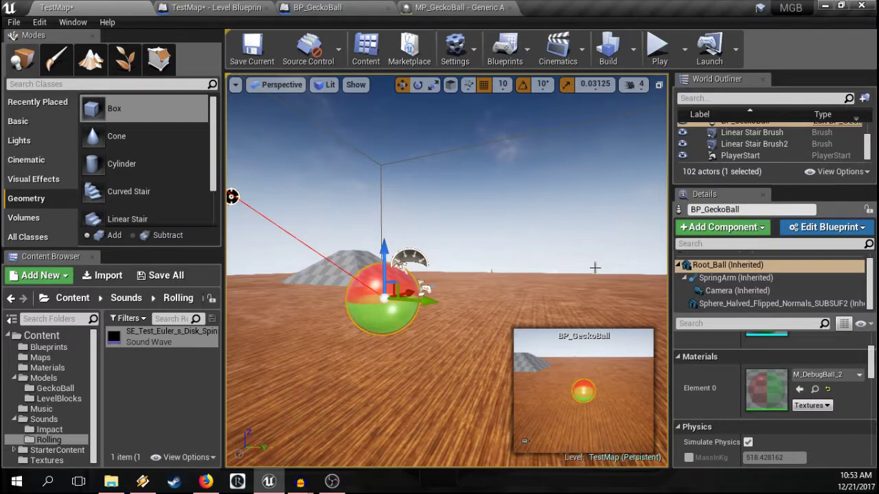
key(w)
right_drag(557, 281, 558, 282)
key(s)
key(w)
key(s)
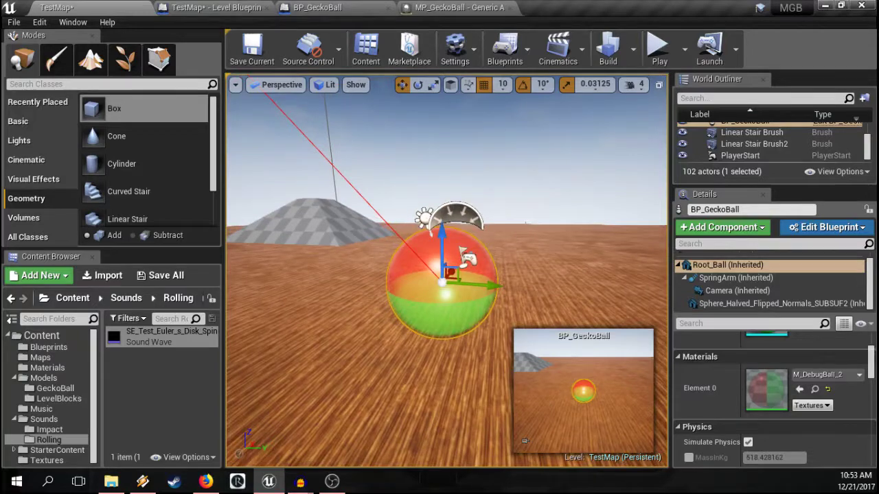
double_click(767, 388)
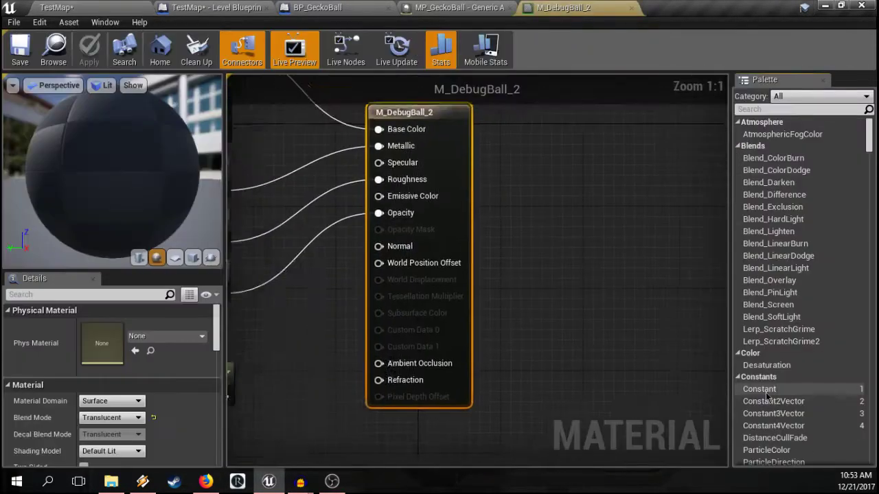
Step: Examine the M_DebugBall_2 graph: the Texture Sample's properties, the Metallic, Roughness, Opacity and Refraction parameters, the preview sphere and the material settings
right_drag(391, 186, 488, 222)
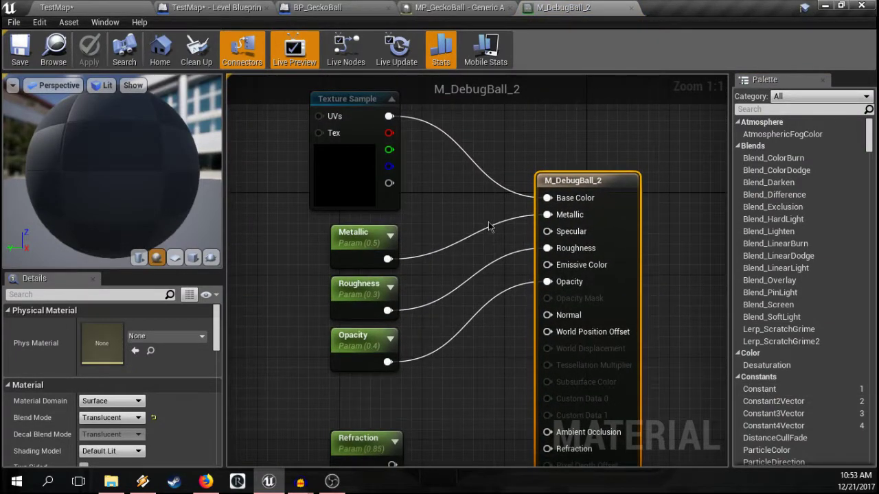
right_drag(484, 297, 469, 314)
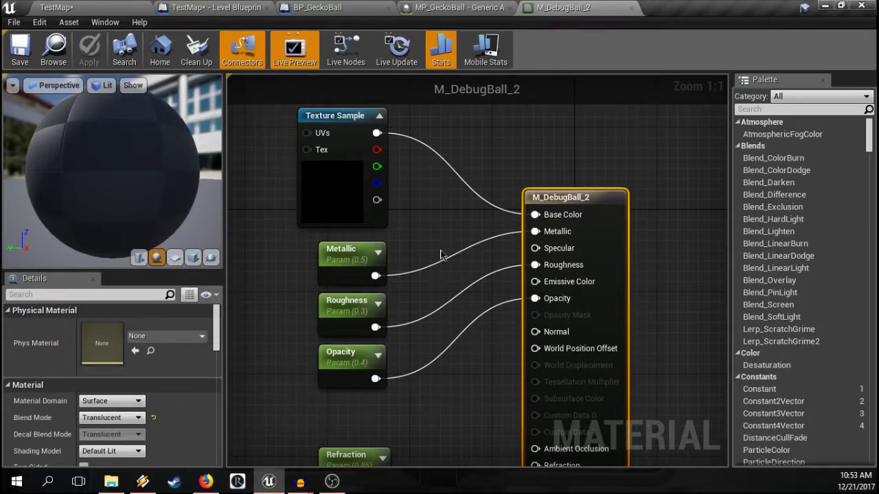
click(346, 180)
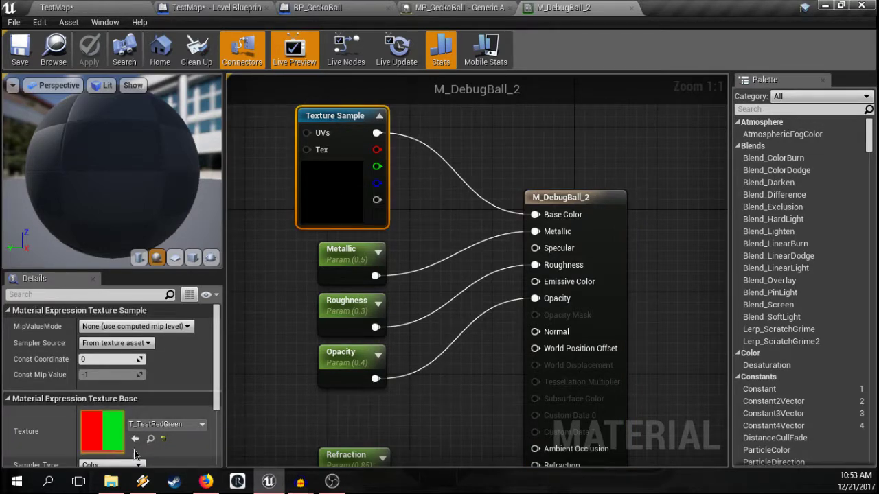
scroll(133, 450, down, 2)
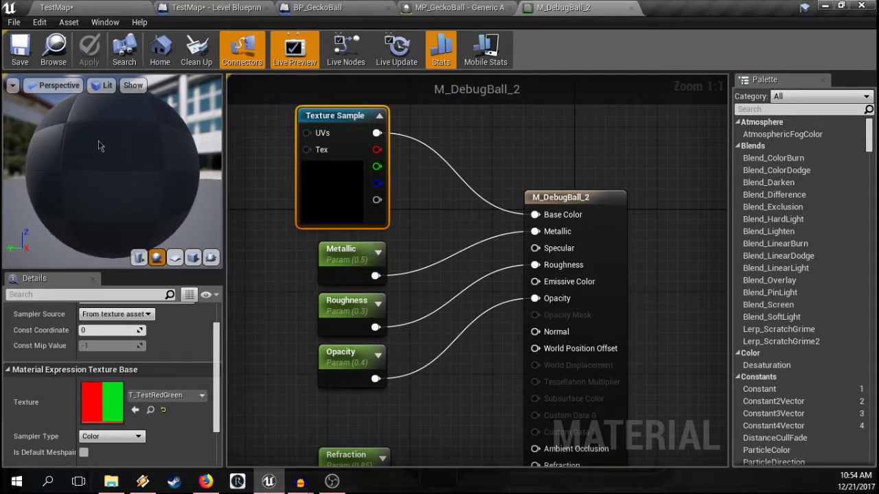
drag(98, 142, 112, 172)
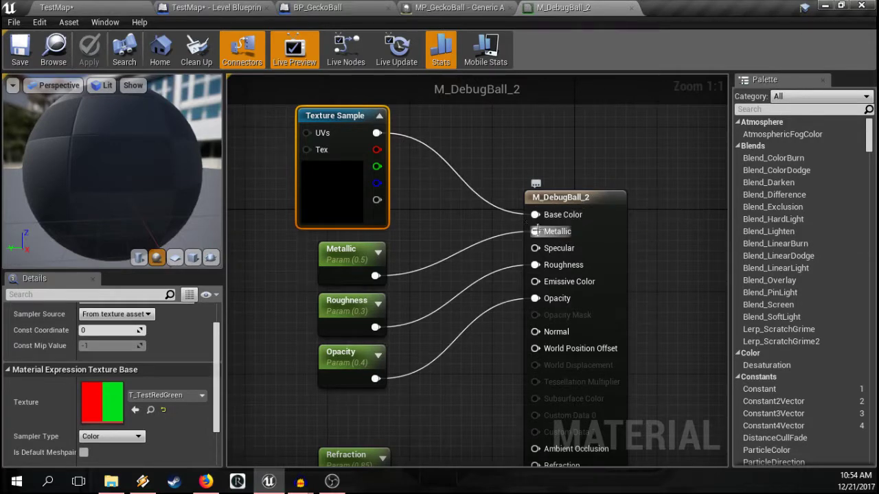
right_drag(460, 232, 456, 185)
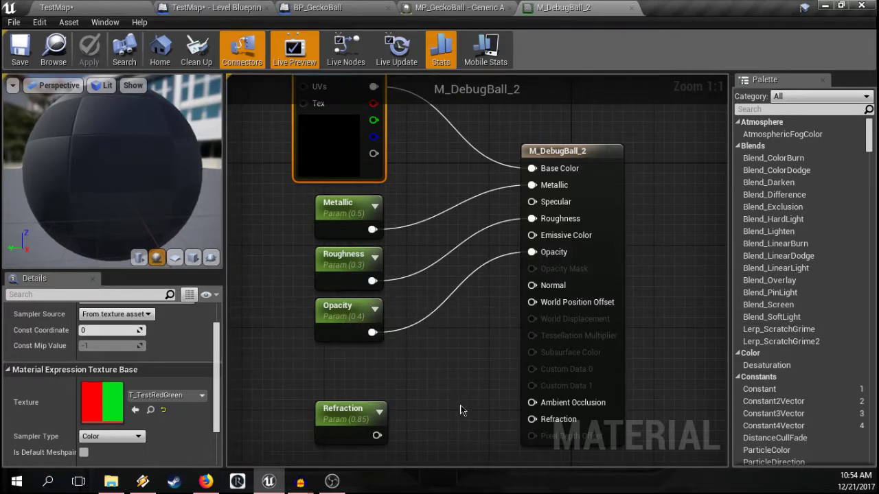
right_drag(465, 397, 493, 377)
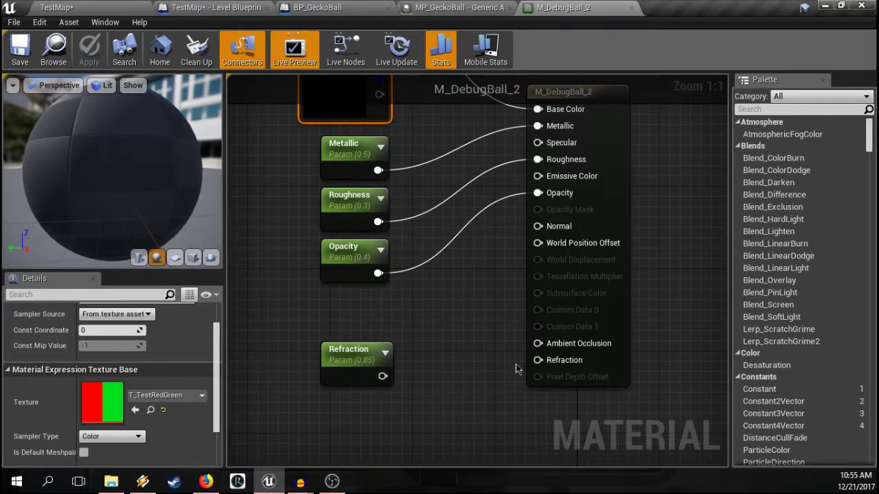
drag(126, 193, 8, 130)
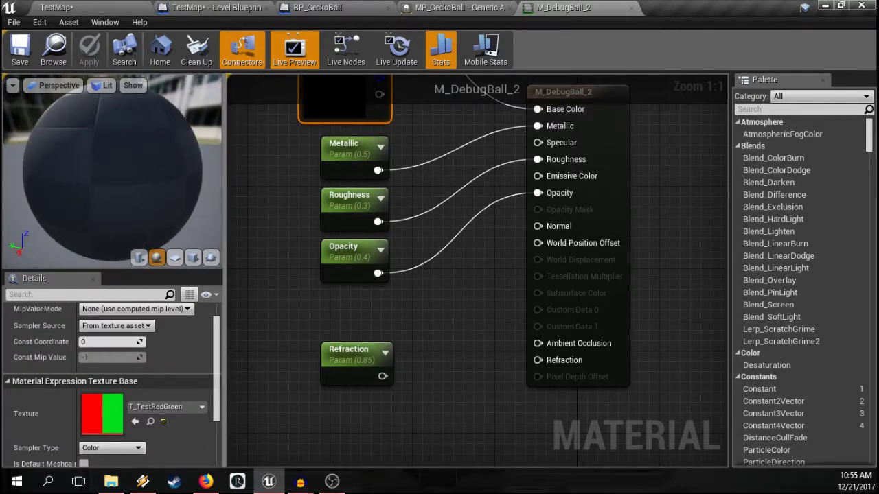
right_drag(277, 161, 296, 223)
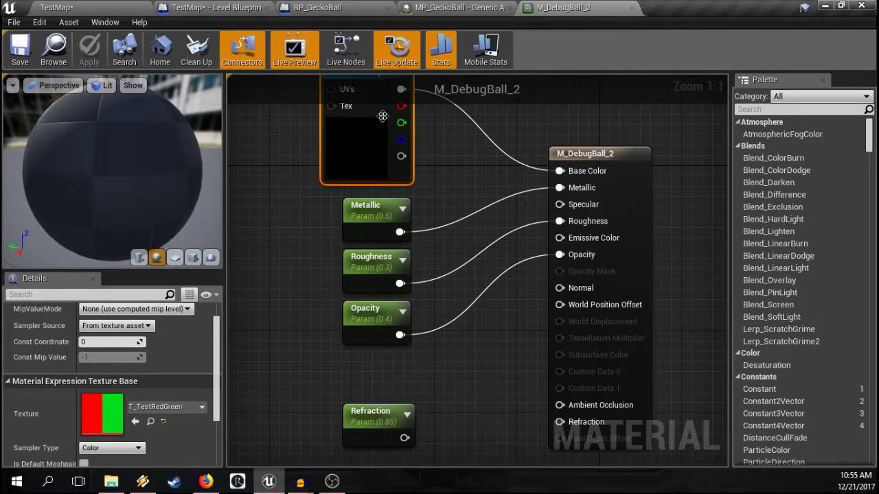
click(285, 196)
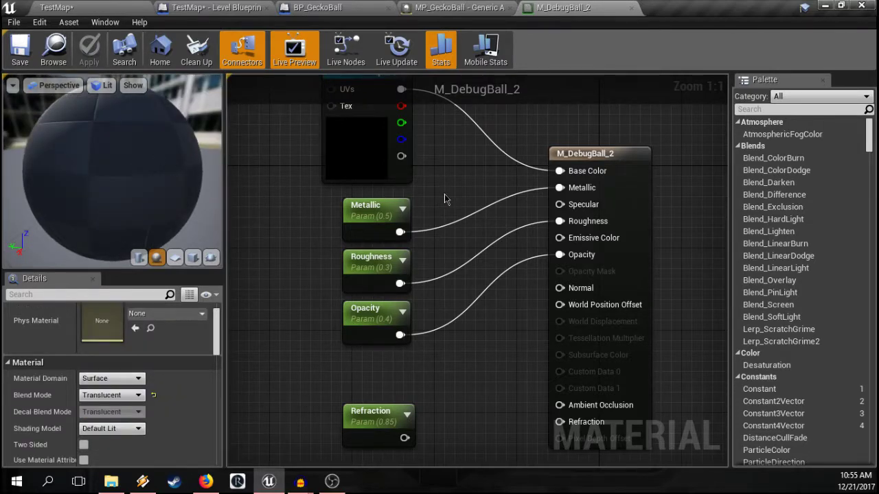
right_drag(445, 200, 482, 302)
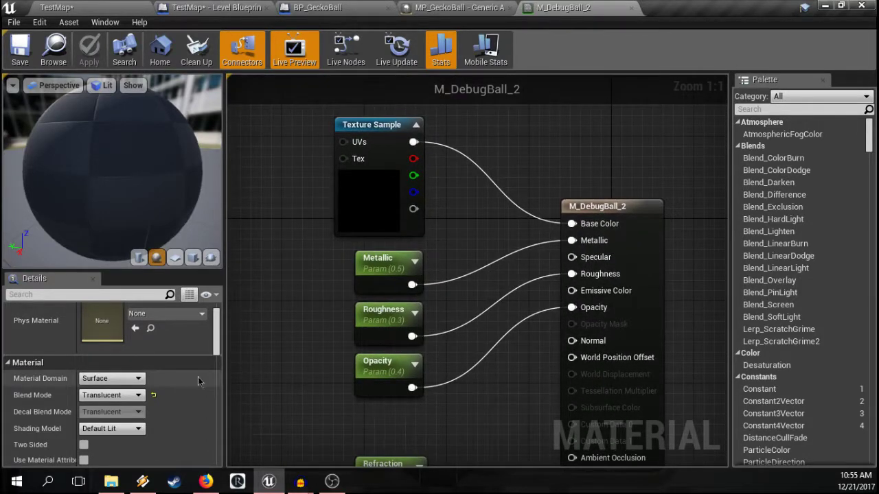
scroll(177, 389, up, 1)
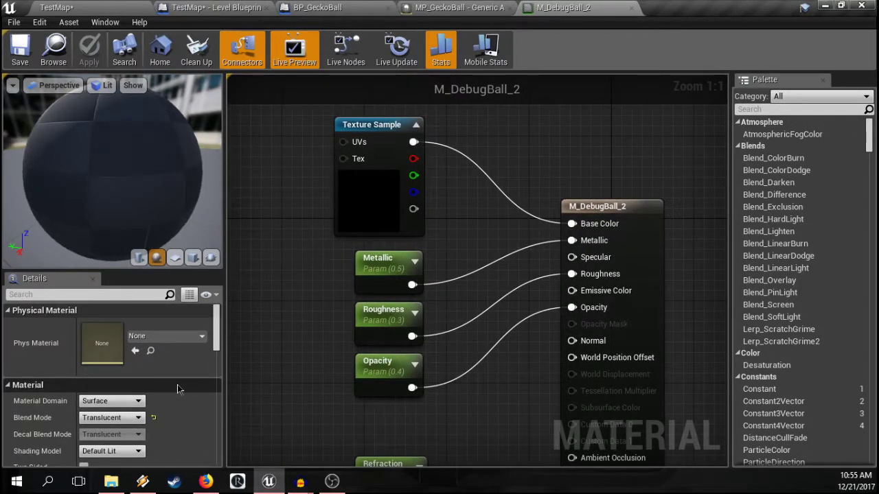
right_drag(522, 298, 474, 273)
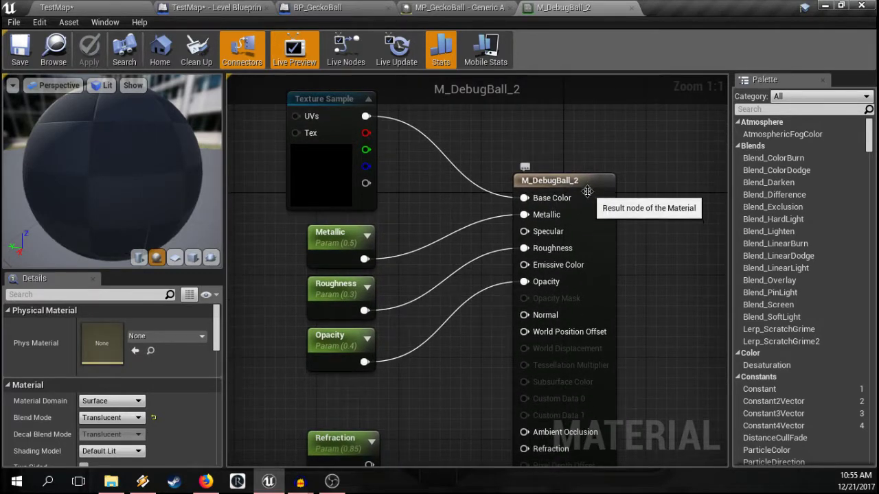
Step: Select the M_DebugBall_2 result node, enlarge the Details area and set the material's Blend Mode to Opaque
click(584, 188)
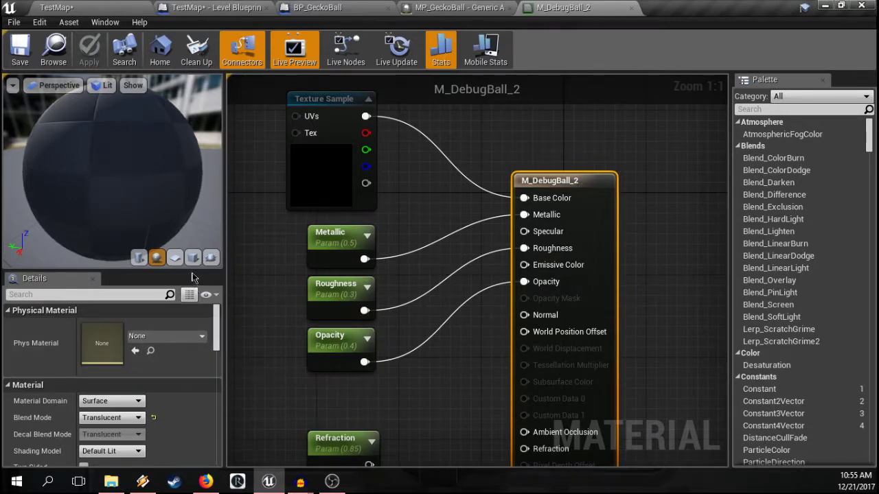
drag(192, 273, 192, 191)
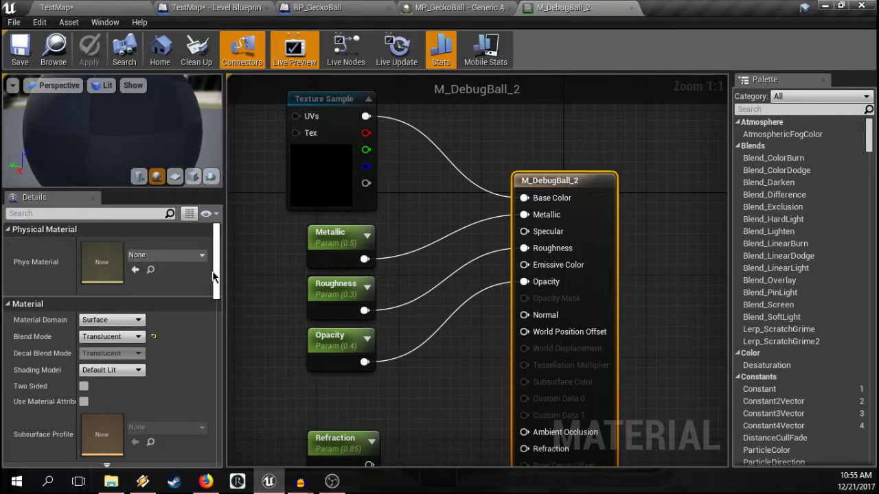
drag(216, 280, 217, 285)
scroll(217, 287, up, 2)
click(139, 336)
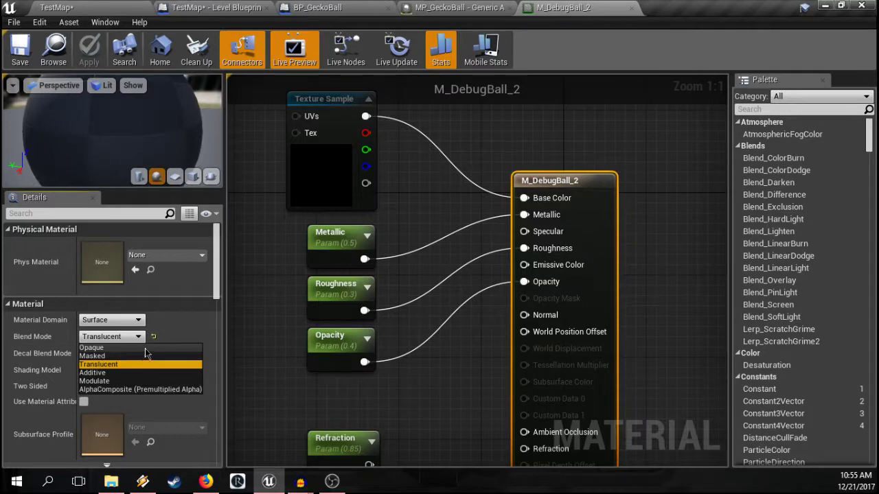
click(145, 347)
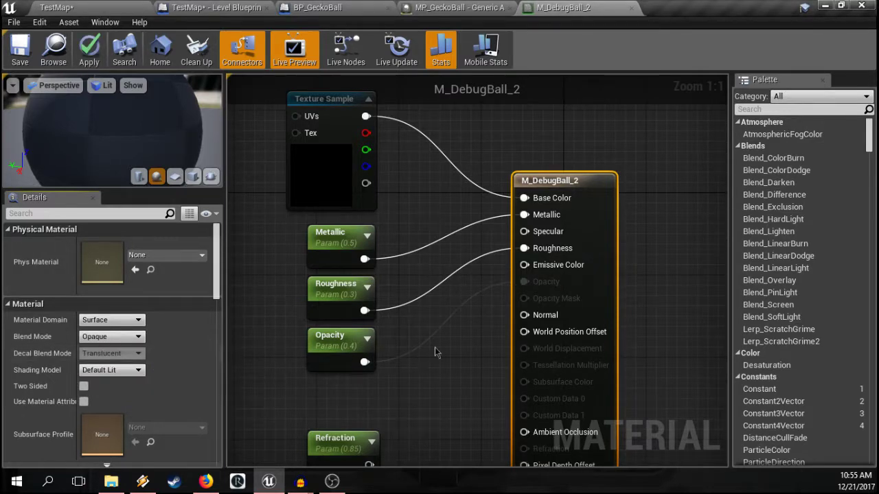
Step: Review which inputs of the M_DebugBall_2 result node are available in the Opaque blend mode
scroll(457, 304, down, 1)
scroll(464, 277, up, 1)
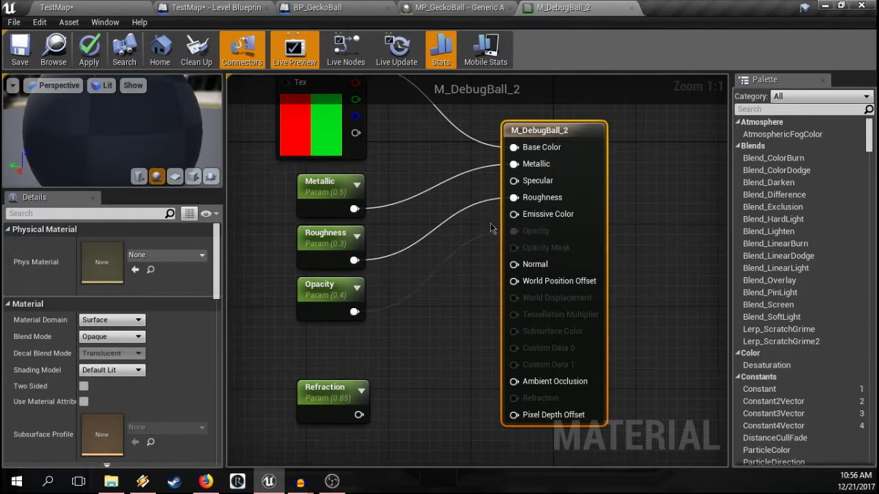
right_drag(481, 212, 463, 234)
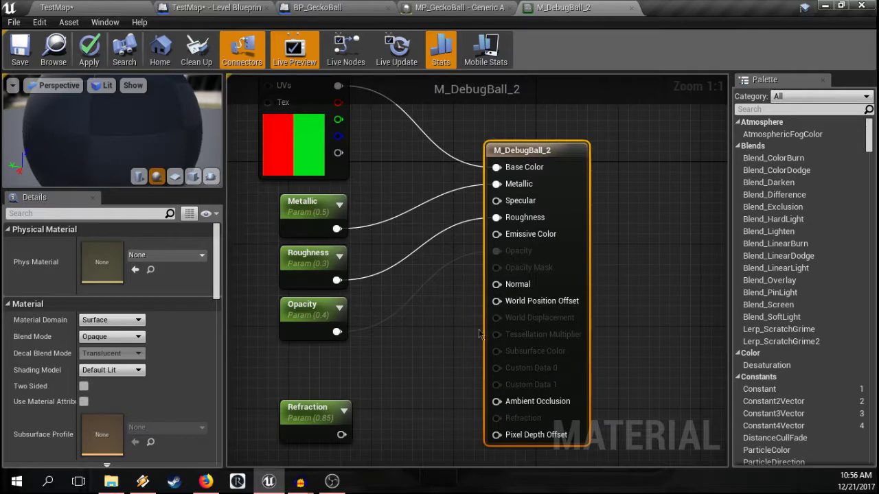
right_drag(450, 366, 453, 327)
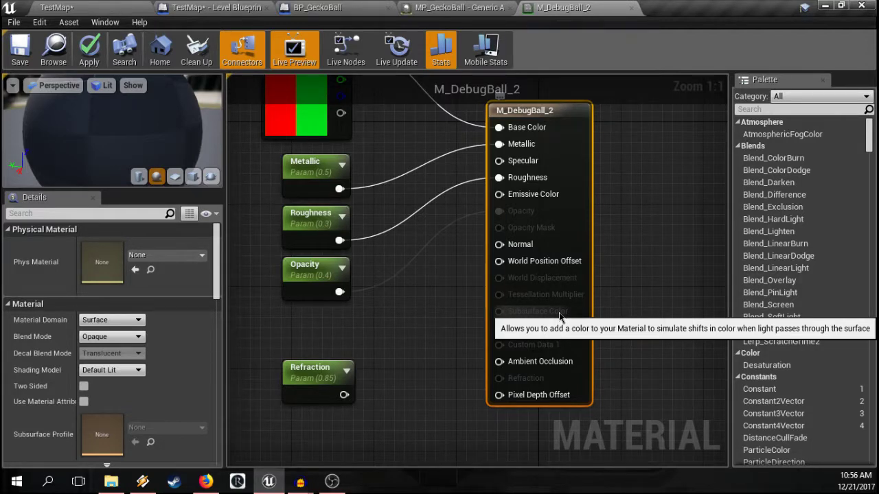
Step: Alternate the material's Blend Mode between Translucent and Opaque to compare the result node's available inputs, leaving it on Translucent
click(124, 337)
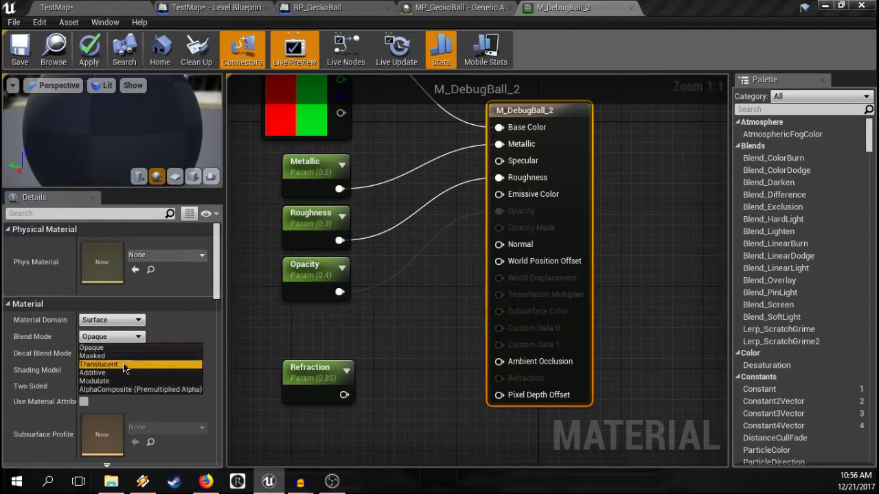
click(124, 365)
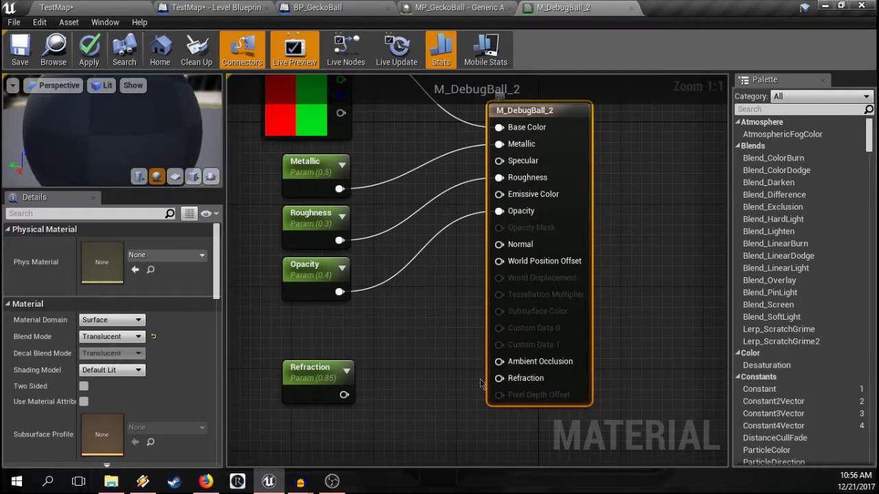
click(112, 337)
click(135, 349)
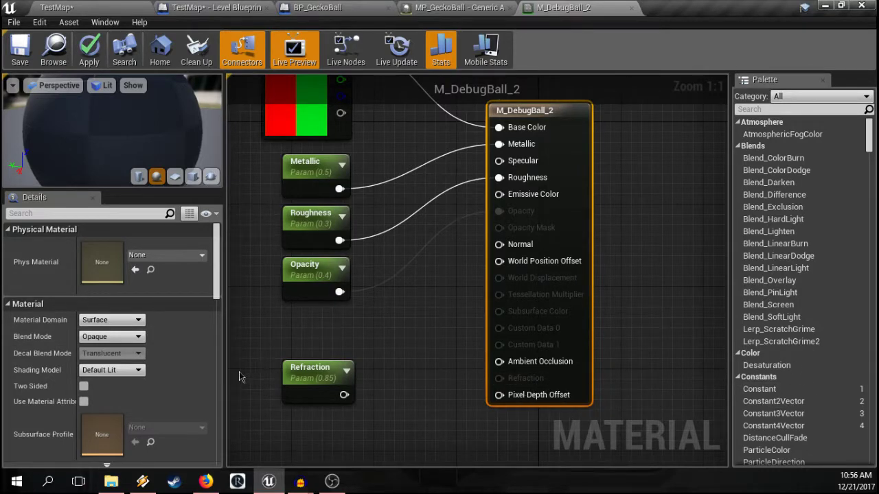
click(137, 337)
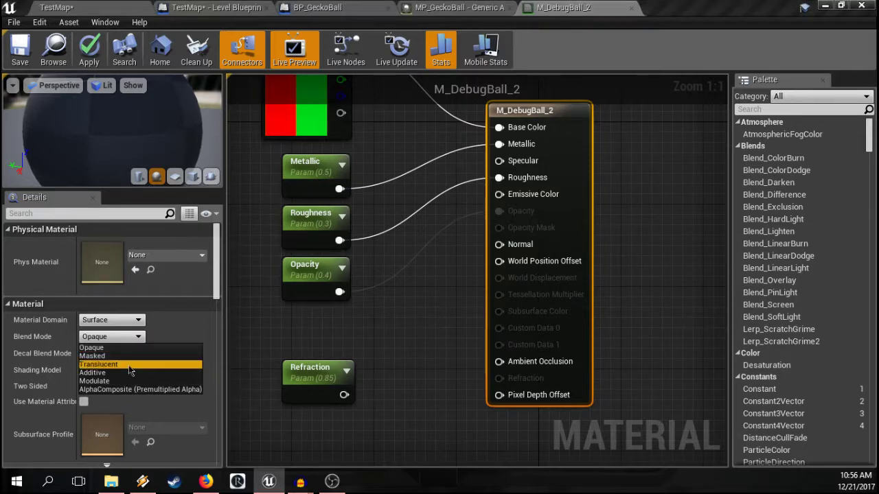
click(128, 365)
Step: Review the M_DebugBall_2 material settings, including the Shading Model options and the Two Sided setting
right_drag(327, 340, 380, 326)
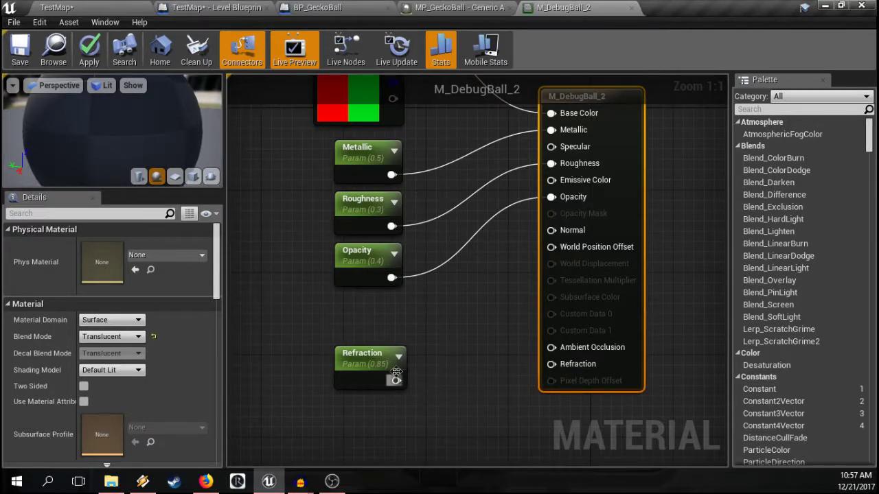
mouse_move(397, 335)
right_down()
mouse_move(416, 351)
mouse_move(414, 424)
mouse_move(433, 361)
mouse_move(400, 321)
right_up()
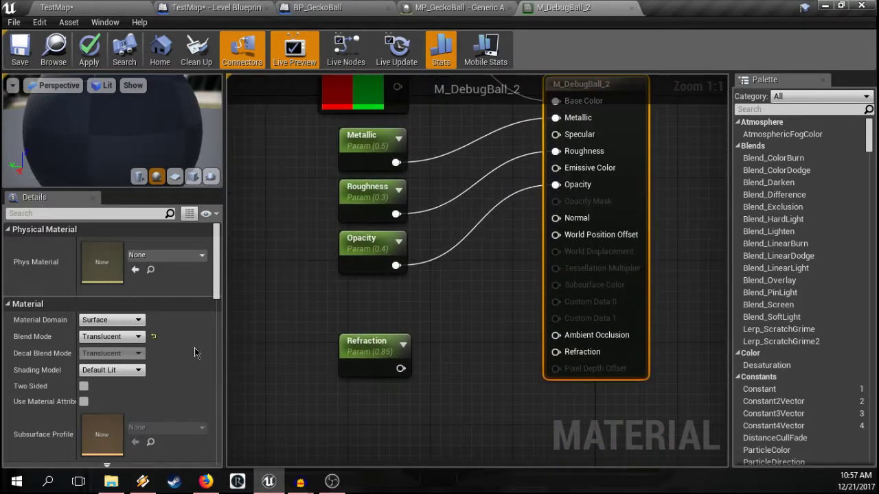
scroll(189, 390, down, 3)
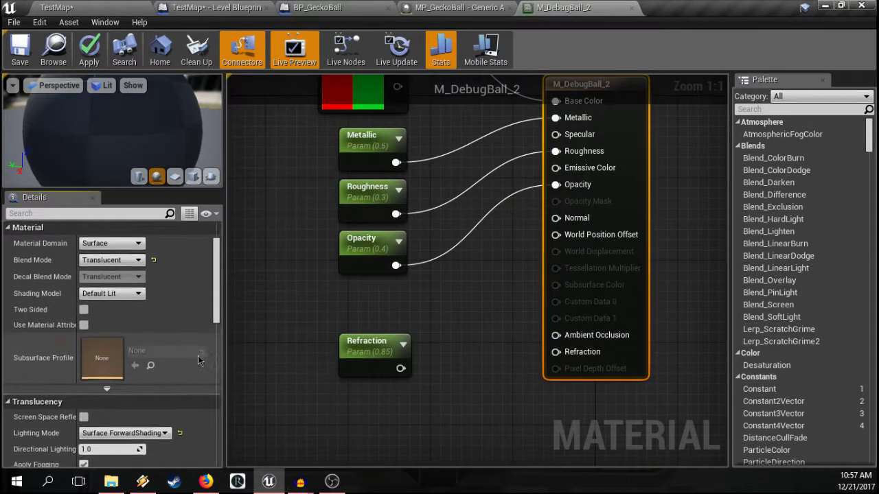
scroll(182, 392, down, 2)
scroll(157, 371, up, 3)
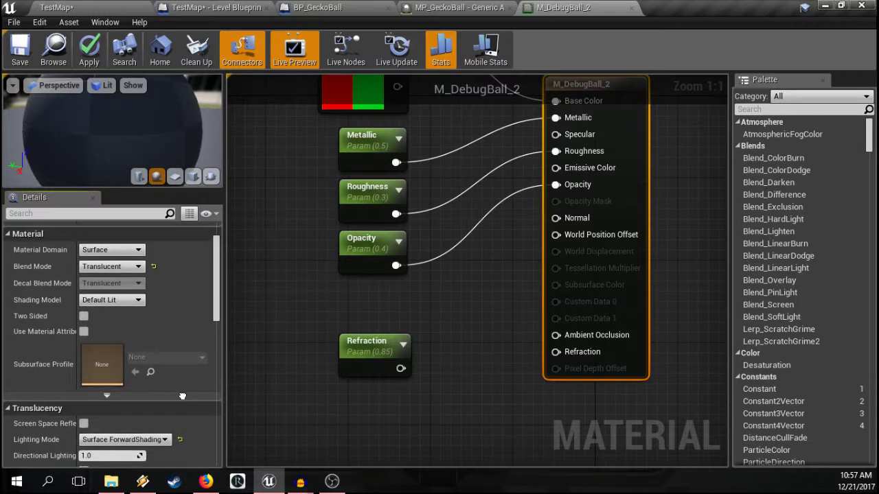
click(119, 302)
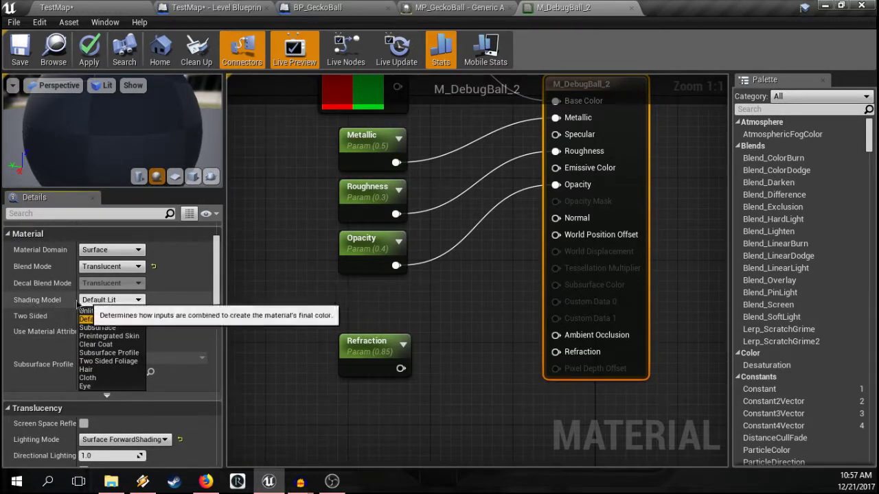
click(131, 303)
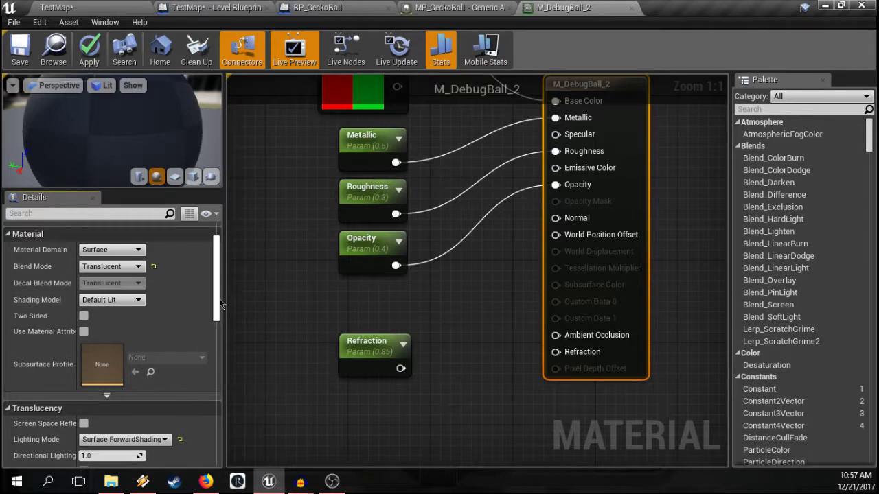
drag(217, 304, 214, 308)
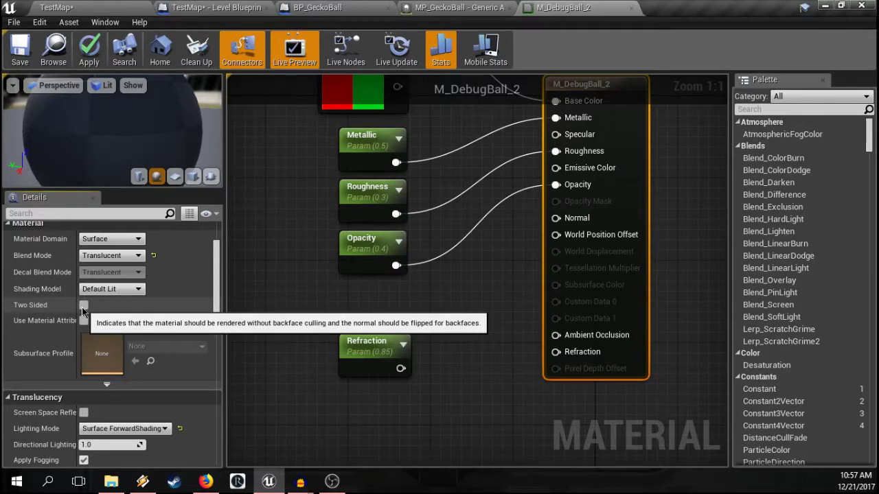
Step: Return to the TestMap level and inspect the translucent BP_GeckoBall up close
click(55, 6)
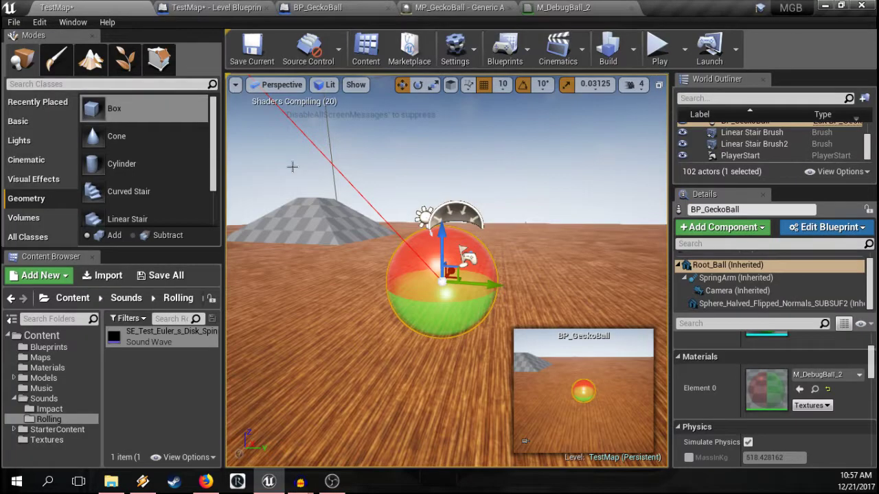
mouse_move(549, 204)
right_down()
mouse_move(546, 254)
mouse_move(563, 250)
mouse_move(522, 254)
mouse_move(546, 191)
mouse_move(549, 209)
right_up()
key(w)
key(s)
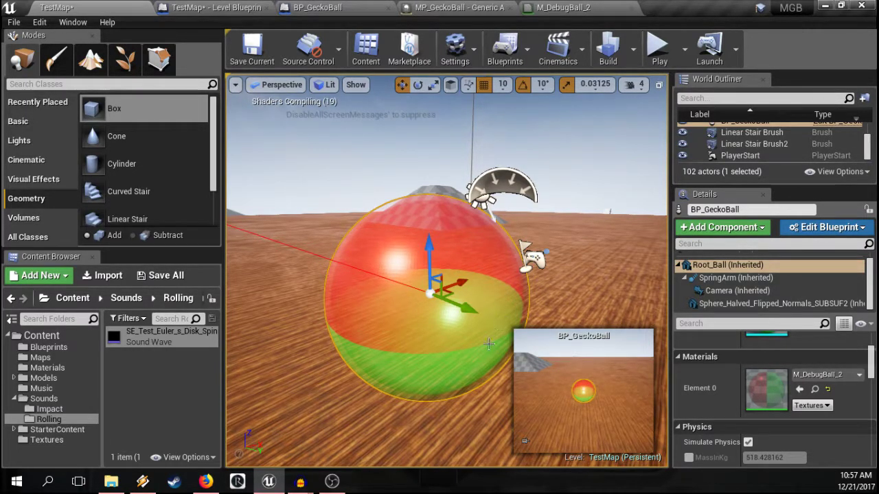
right_drag(471, 374, 486, 391)
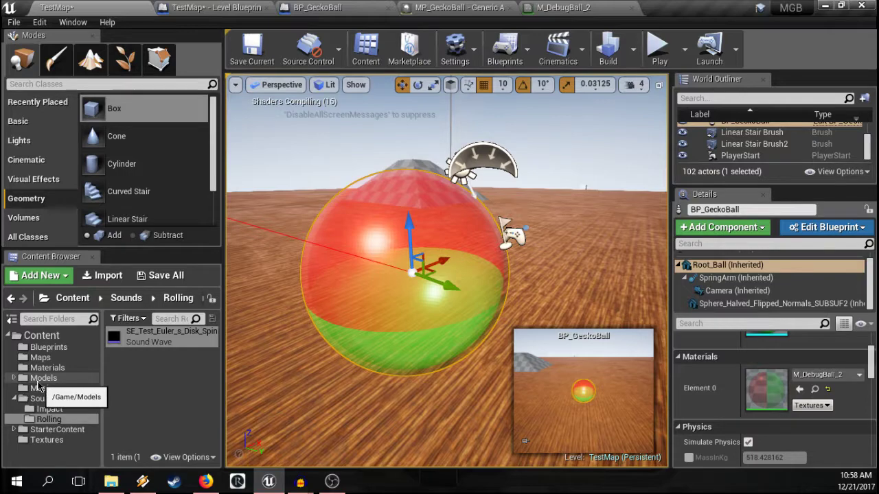
Step: Place the SM_Sphere_Halved_SUBSURF2 static mesh from the Models/GeckoBall folder into the level
click(27, 379)
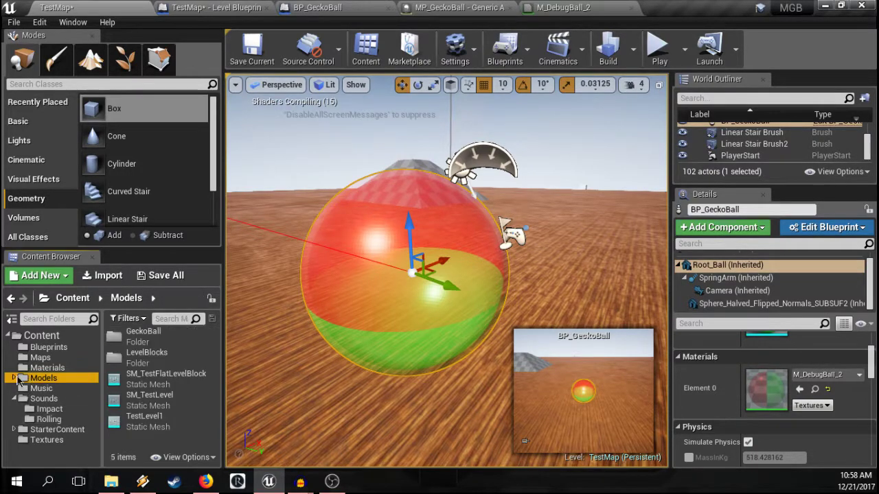
double_click(133, 344)
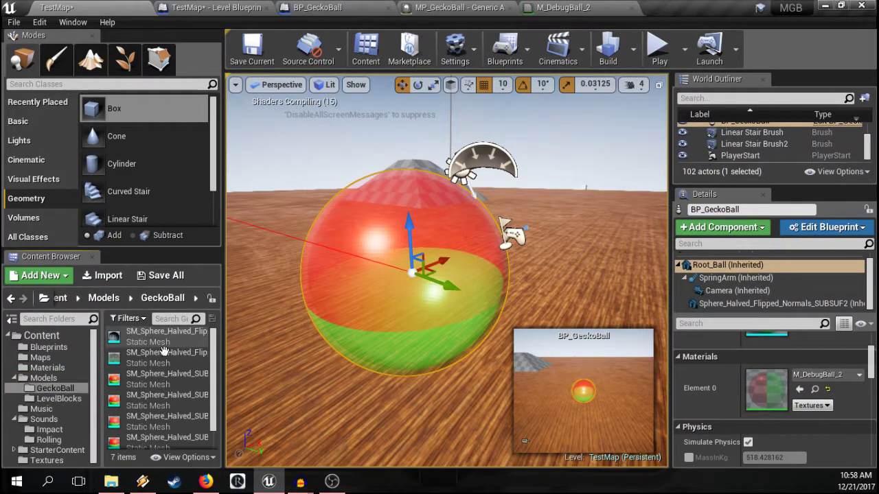
scroll(189, 384, up, 1)
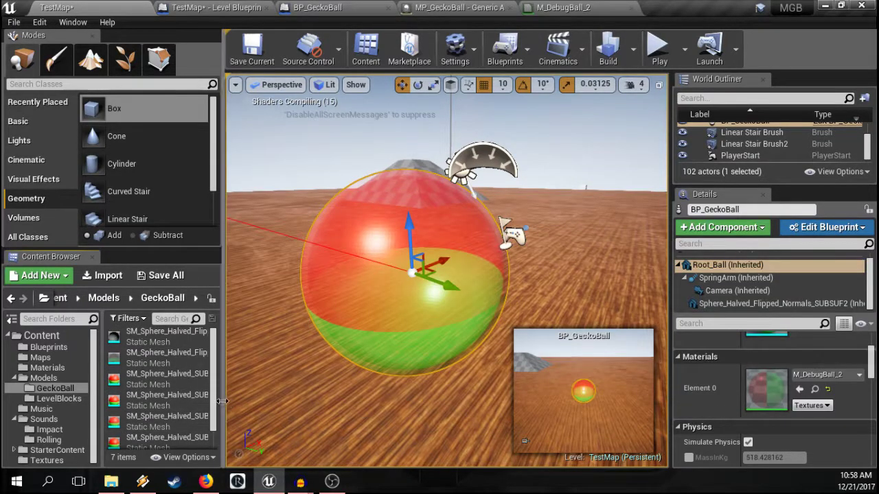
drag(225, 407, 269, 407)
click(199, 398)
right_drag(451, 344, 550, 350)
drag(241, 397, 423, 294)
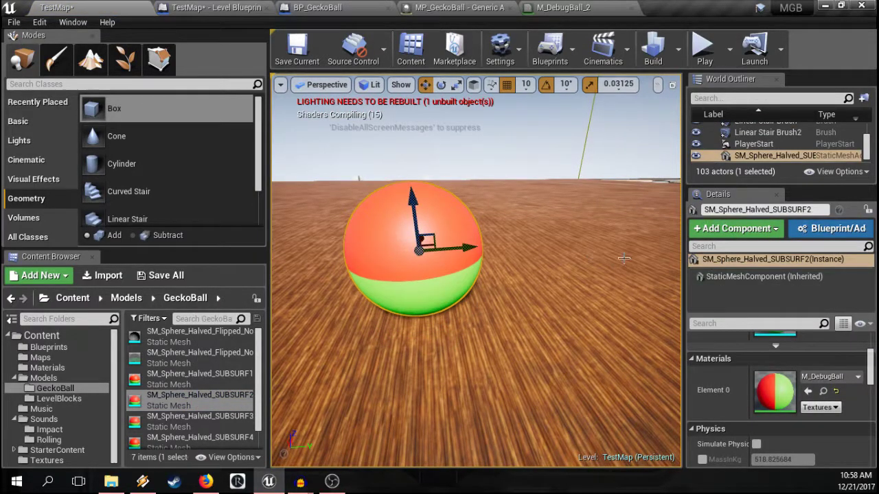
Step: Assign the M_DebugBall_2 material to Element 0 of the newly placed sphere
key(f)
click(846, 384)
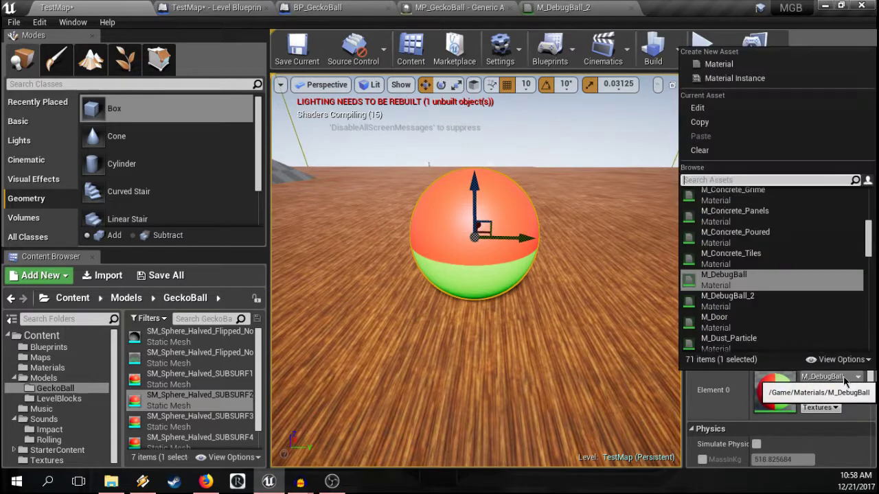
click(756, 309)
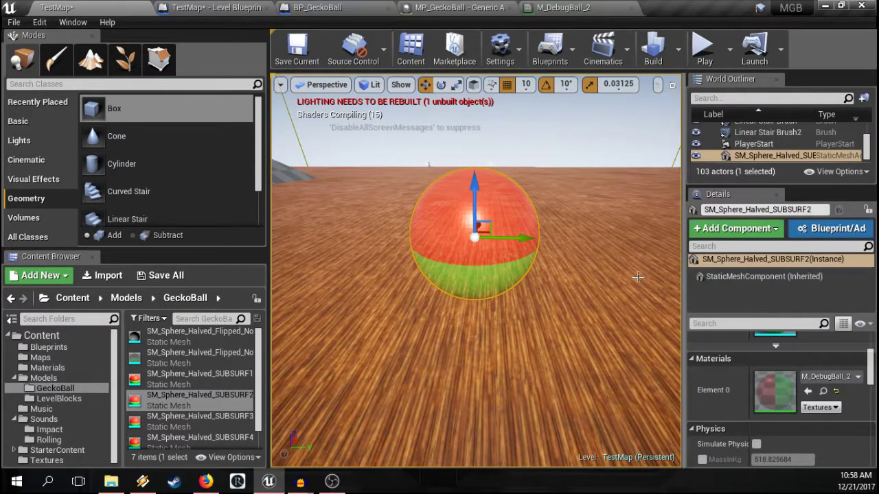
Step: Move the placed sphere along its green axis to beside the GeckoBall and compare the two balls' translucency
mouse_move(580, 260)
right_down()
mouse_move(487, 261)
mouse_move(581, 260)
right_up()
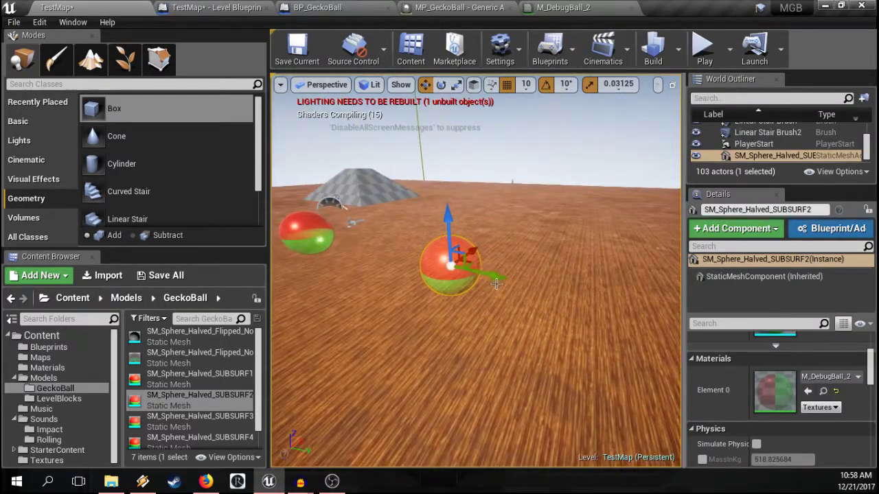
drag(496, 284, 379, 262)
right_drag(380, 261, 440, 220)
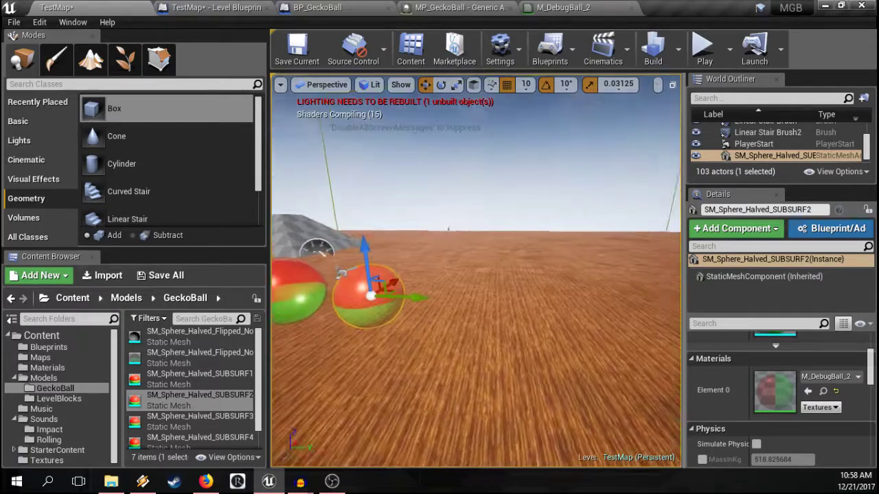
right_drag(353, 249, 376, 286)
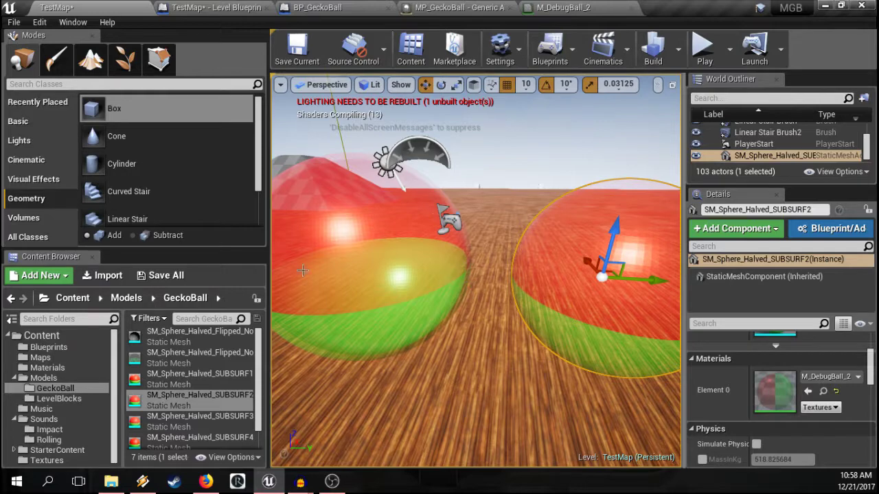
key(f)
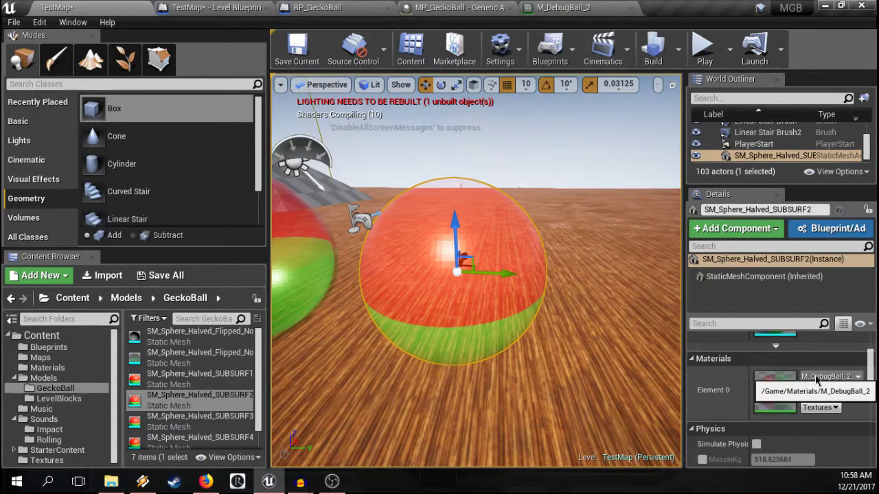
Step: Open the sphere's M_DebugBall_2 material and save a copy as M_DebugBall_3 in the Materials folder
right_click(793, 393)
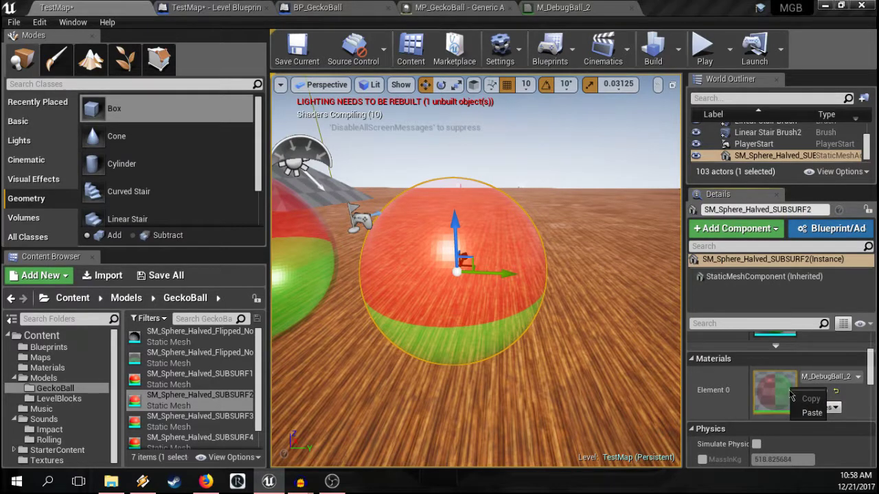
double_click(764, 390)
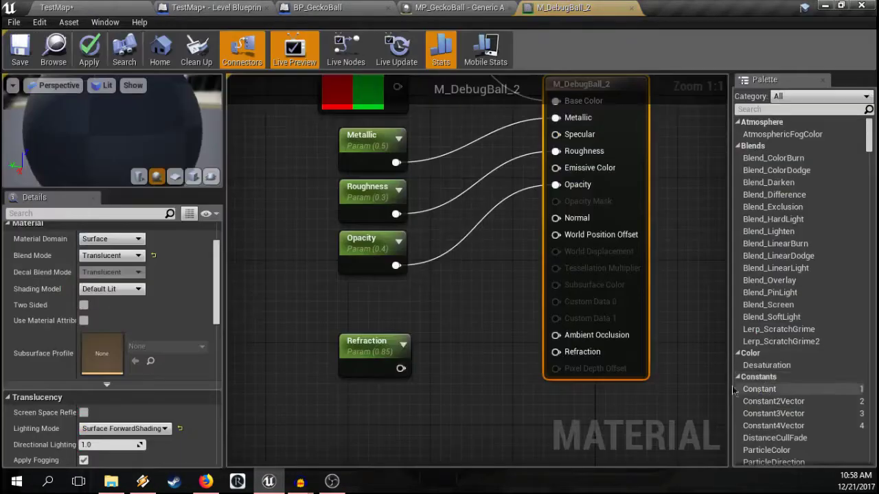
click(13, 22)
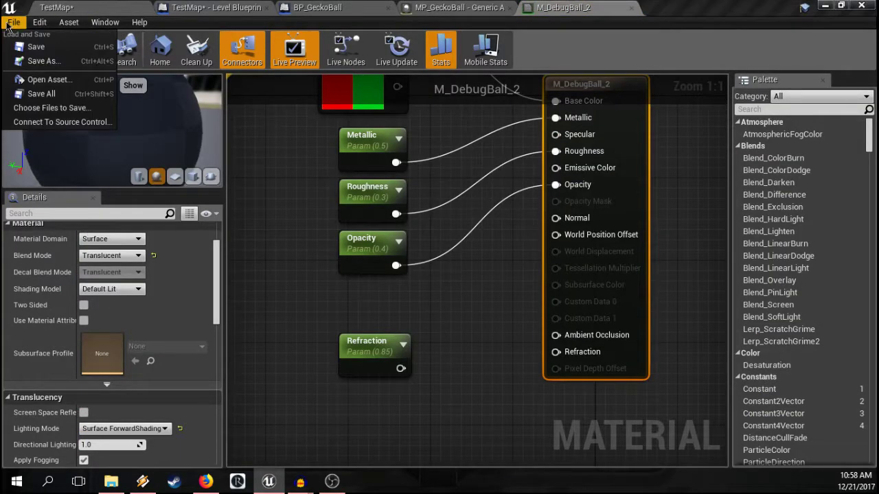
click(35, 61)
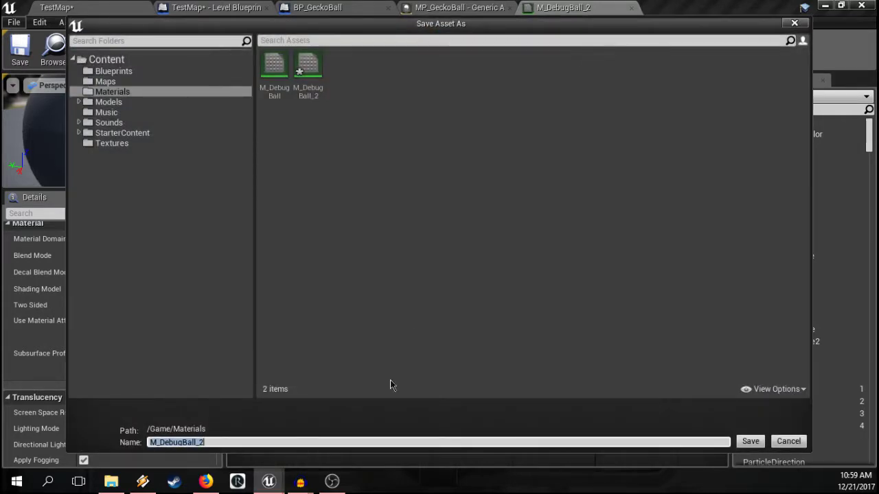
click(405, 444)
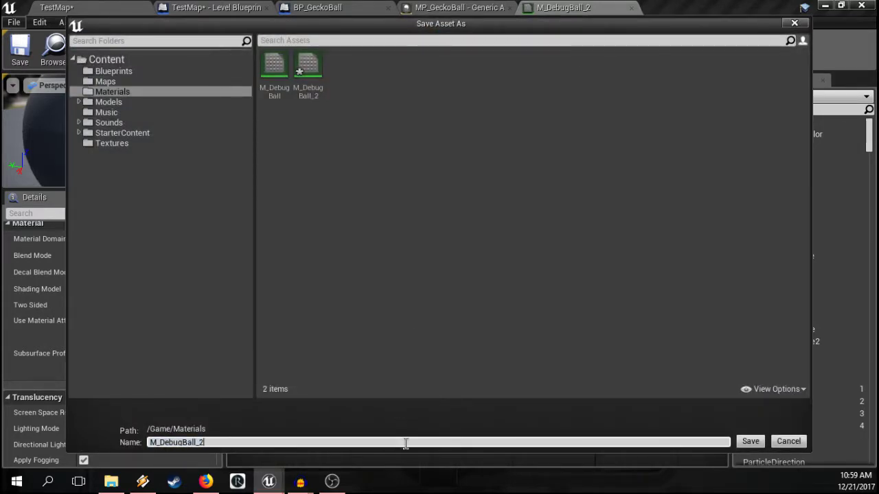
key(BackSpace)
text(3)
key(Return)
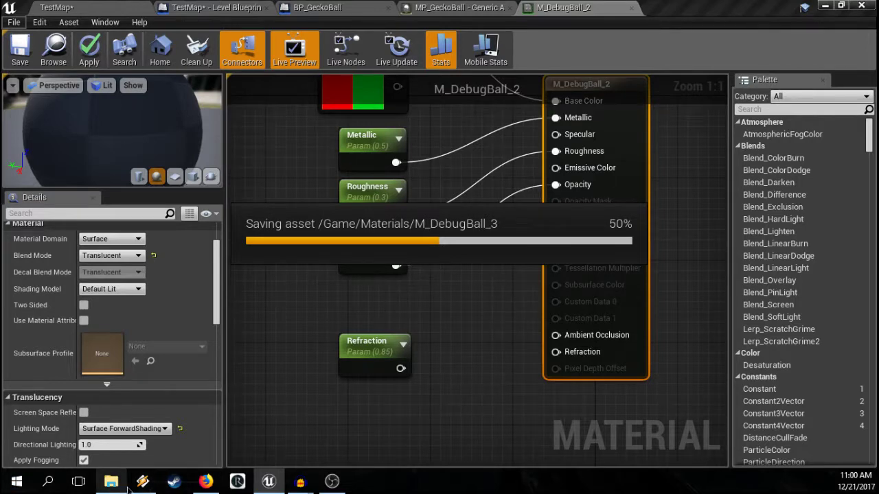
drag(143, 483, 146, 454)
click(146, 455)
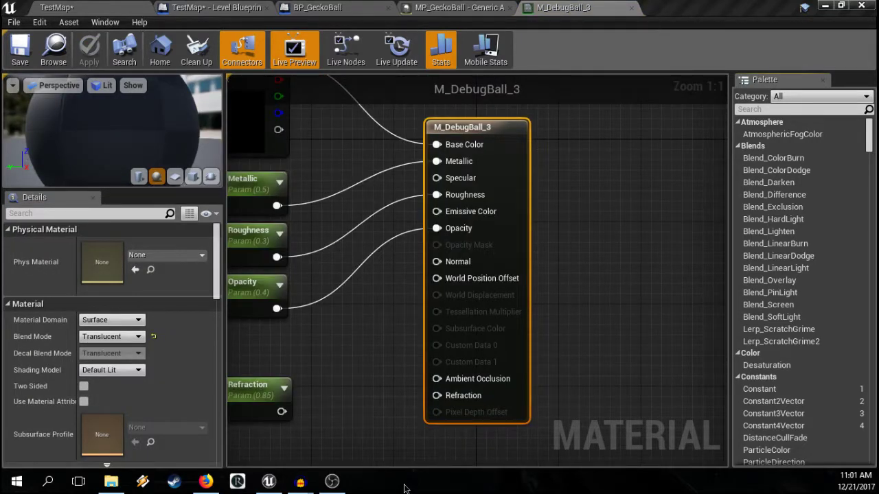
Step: Enable Two Sided on the M_DebugBall_3 material and apply the change
right_drag(391, 347, 537, 395)
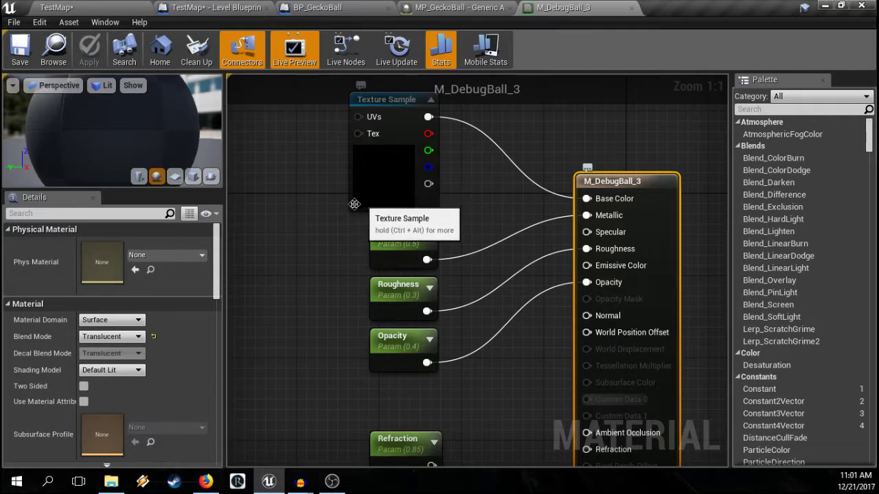
right_drag(293, 256, 297, 277)
right_drag(328, 213, 368, 206)
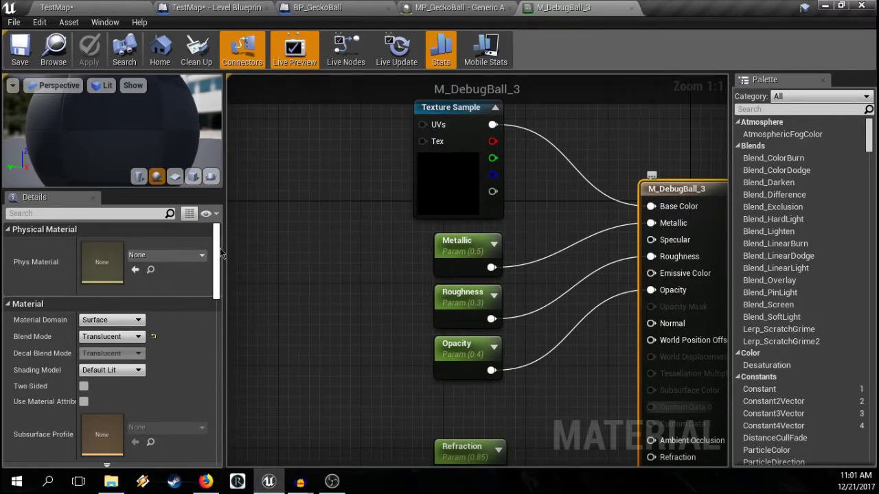
click(83, 386)
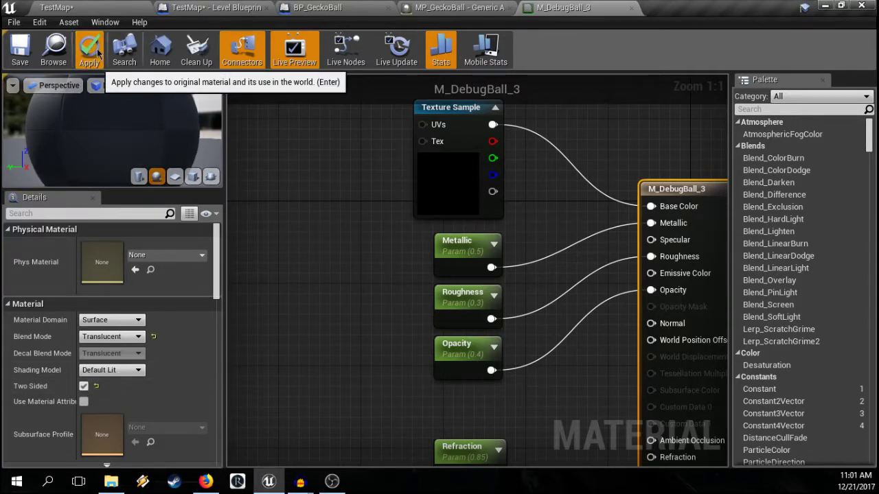
click(98, 53)
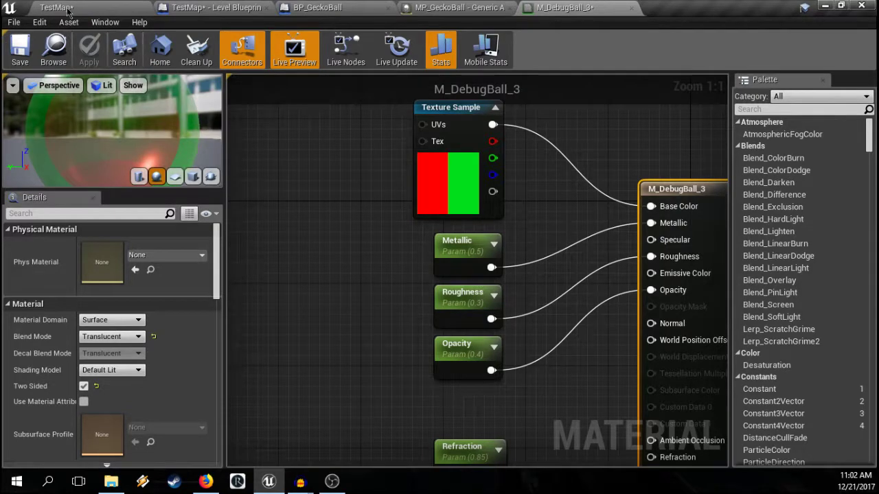
Step: Return to the TestMap level and assign the M_DebugBall_3 material to Element 0 of the plain sphere beside the GeckoBall
click(69, 10)
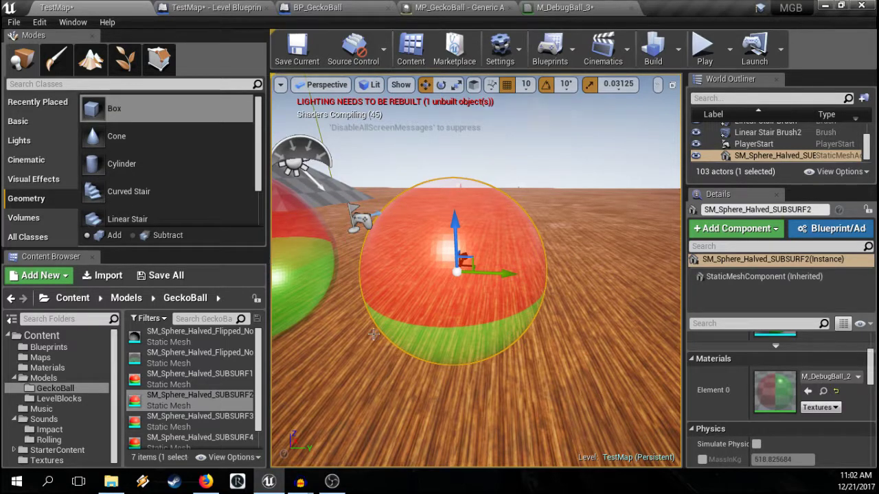
middle_drag(511, 336, 512, 336)
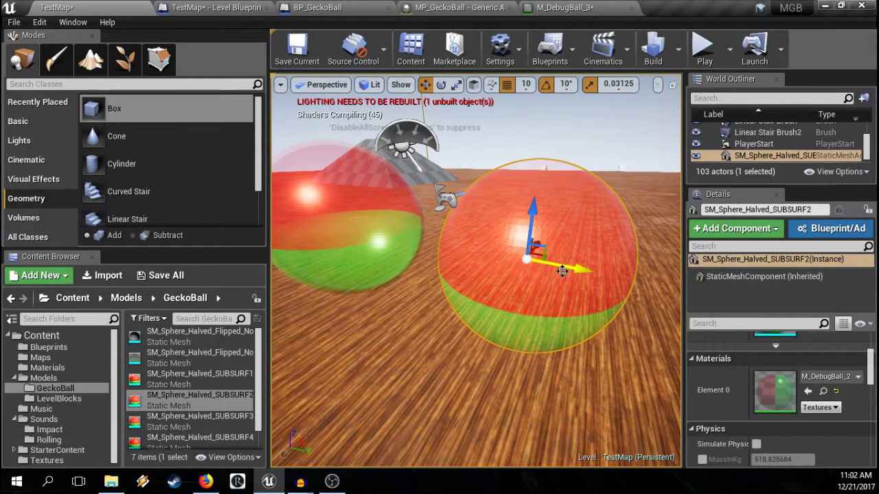
click(833, 378)
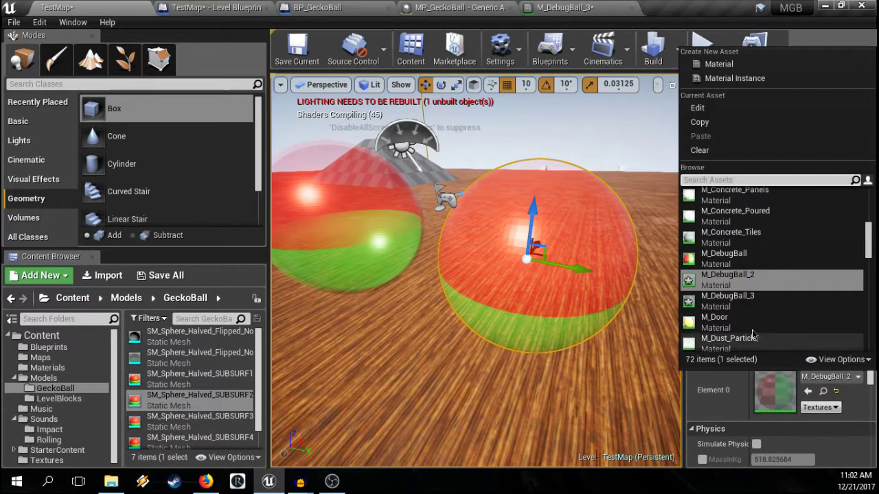
click(728, 295)
right_drag(677, 343, 620, 356)
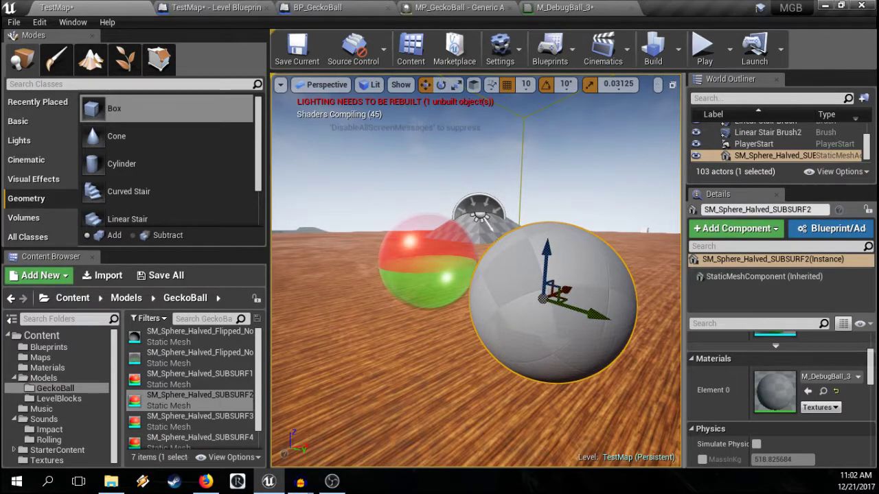
mouse_move(539, 364)
right_down()
mouse_move(511, 363)
mouse_move(527, 358)
right_up()
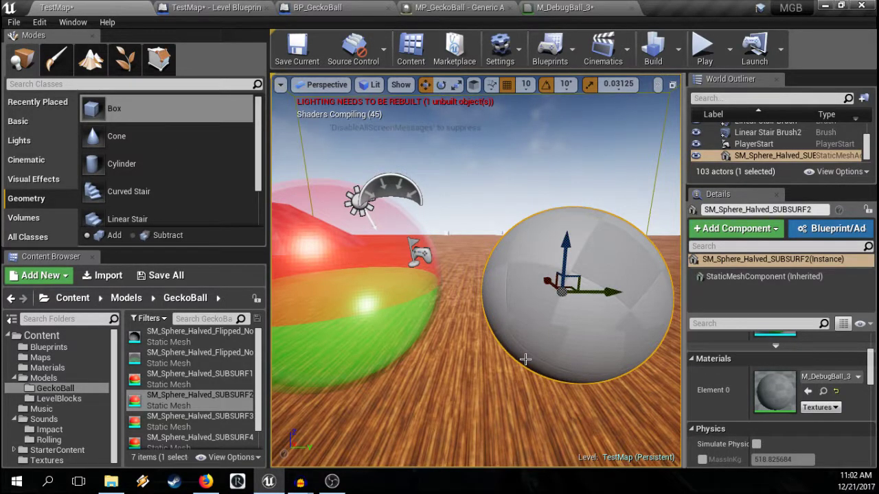
mouse_move(525, 359)
right_down()
mouse_move(511, 359)
mouse_move(519, 359)
right_up()
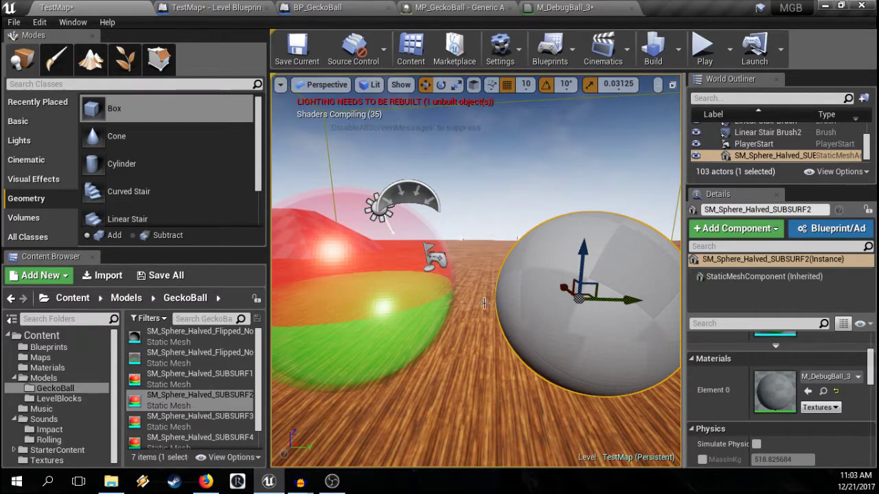
drag(512, 329, 512, 385)
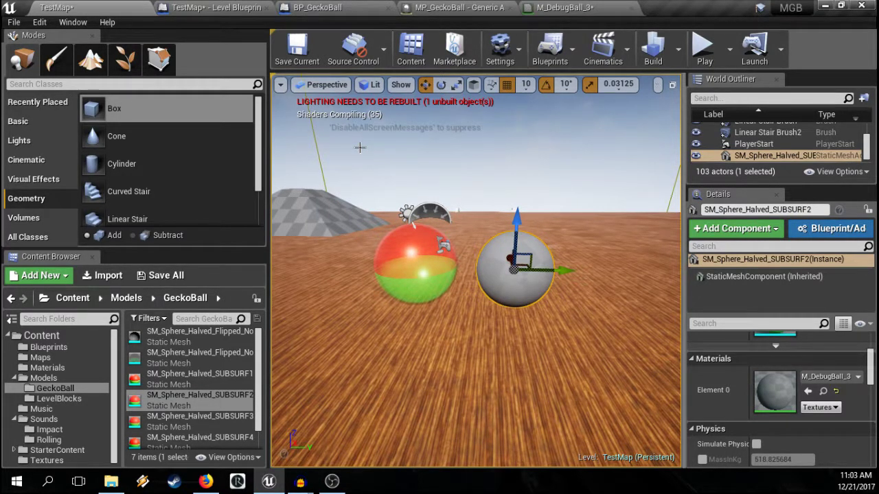
mouse_move(495, 330)
right_down()
mouse_move(510, 343)
mouse_move(488, 318)
right_up()
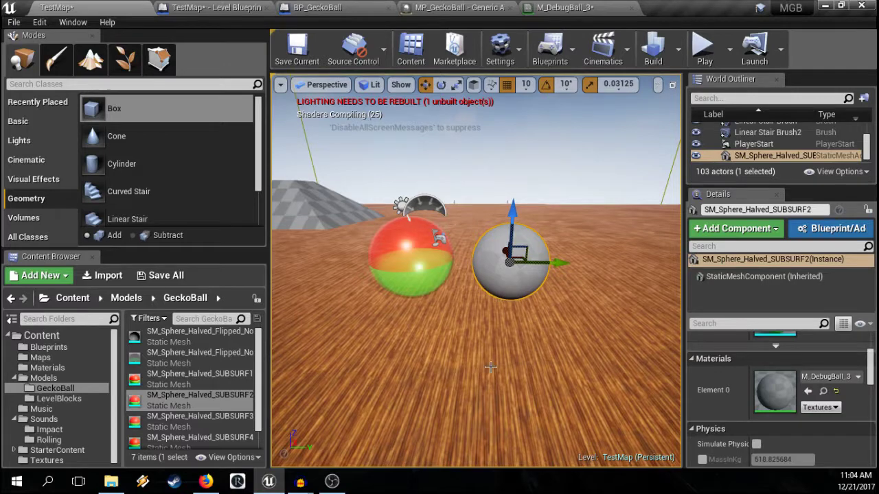
Step: Select BP_GeckoBall and its Sphere_Halved_Flipped_Normals_SUBSUF2 component, and inspect the ball up close together with its Element 0 material
scroll(727, 163, up, 3)
click(742, 150)
double_click(741, 150)
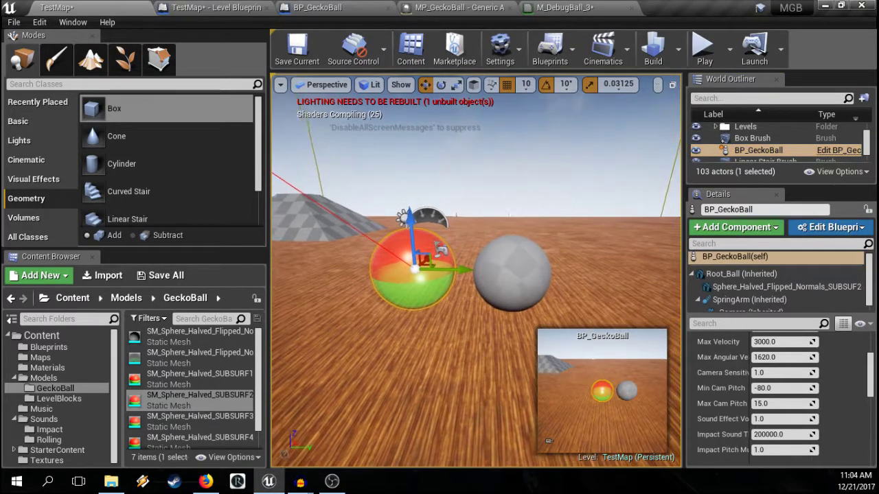
key(w)
right_drag(474, 274, 436, 273)
key(s)
key(w)
key(w)
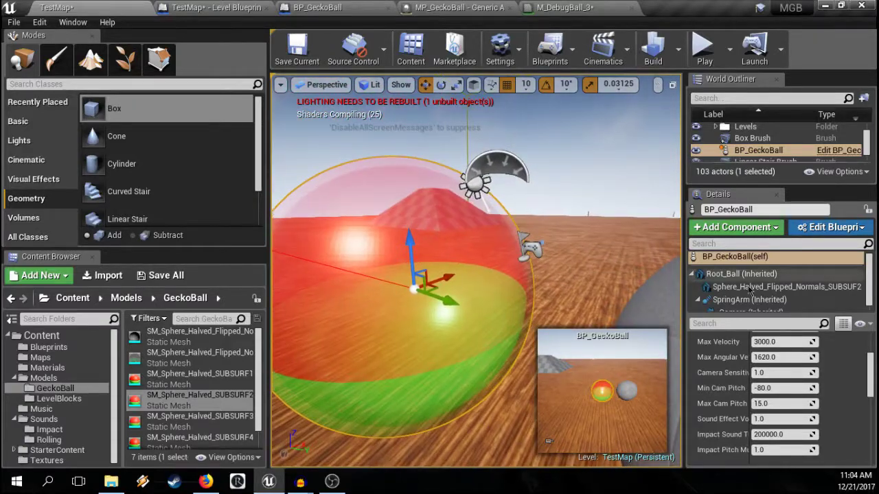
scroll(774, 287, down, 1)
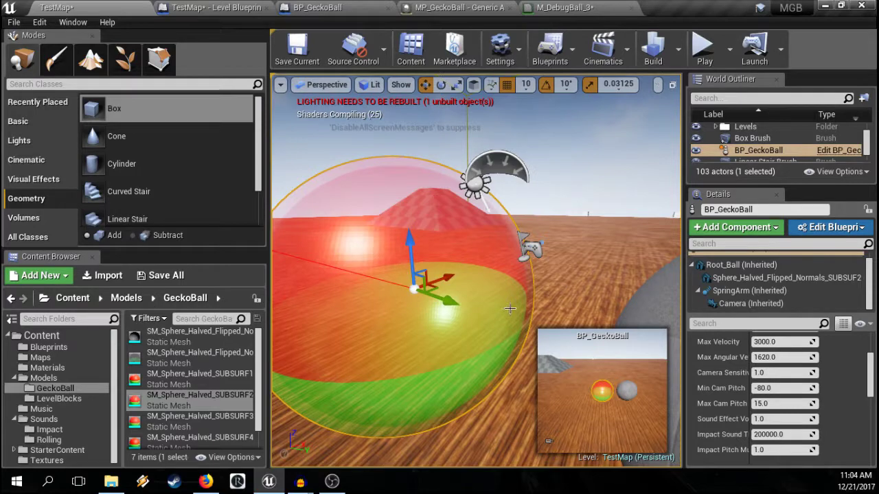
click(769, 277)
scroll(876, 385, down, 2)
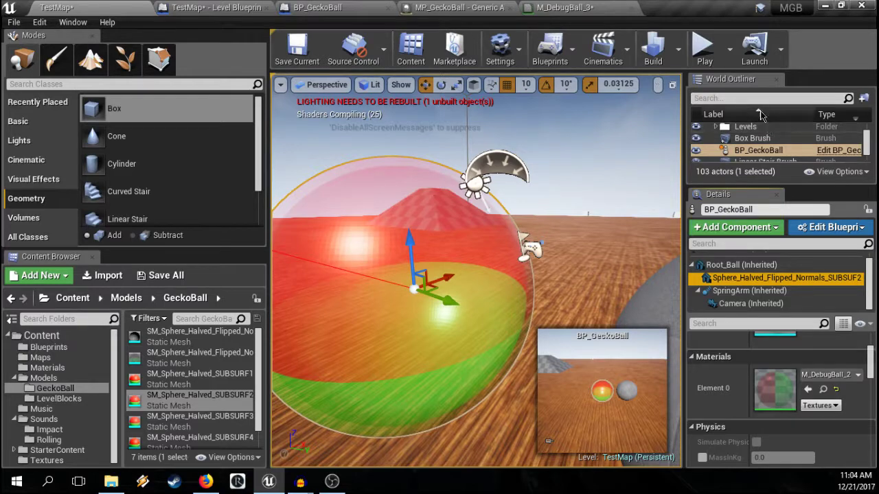
Step: Dock the World Outliner with the Content Browser and enlarge the Details area to show the flipped-normals component's transform, mesh and material
drag(730, 79, 163, 269)
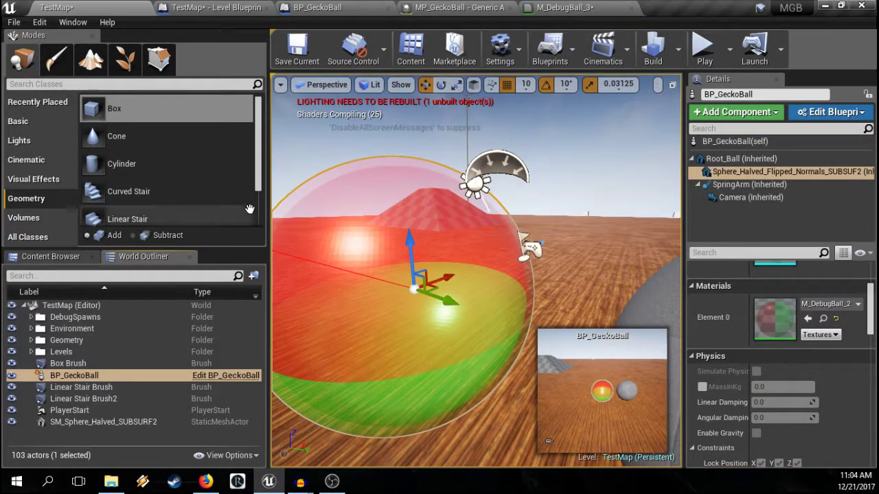
drag(267, 212, 189, 212)
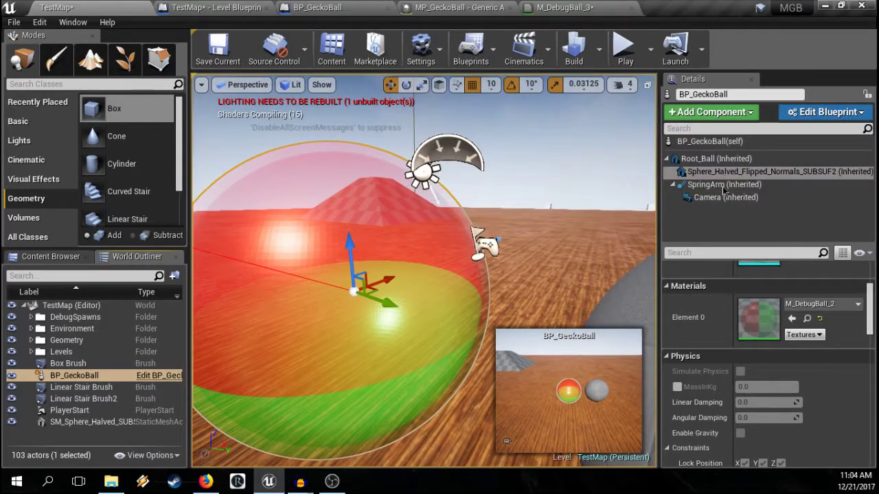
drag(734, 242, 734, 212)
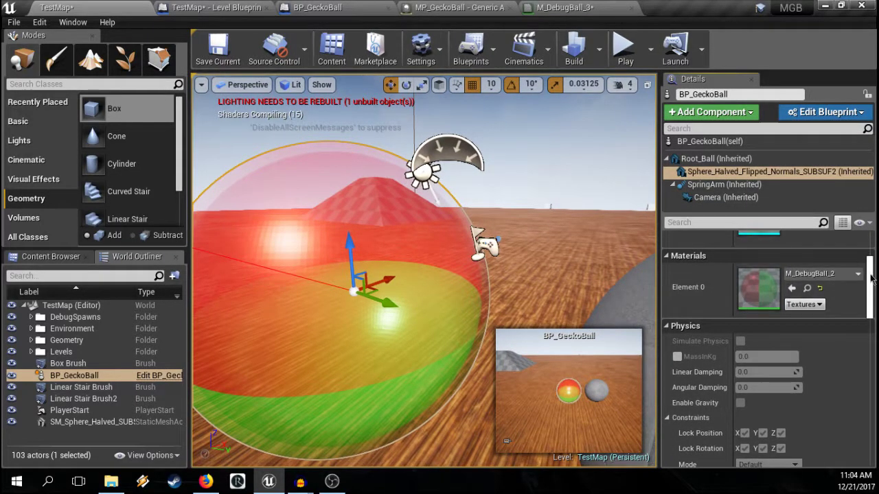
drag(868, 278, 868, 263)
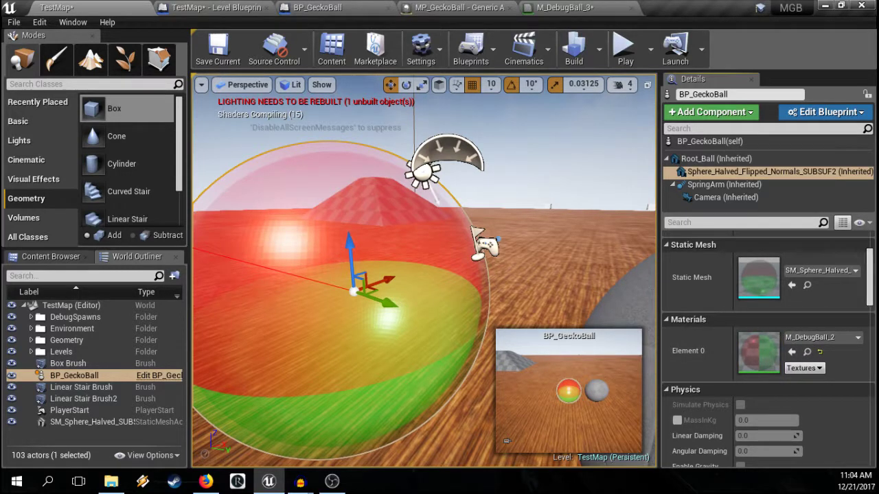
drag(872, 275, 873, 258)
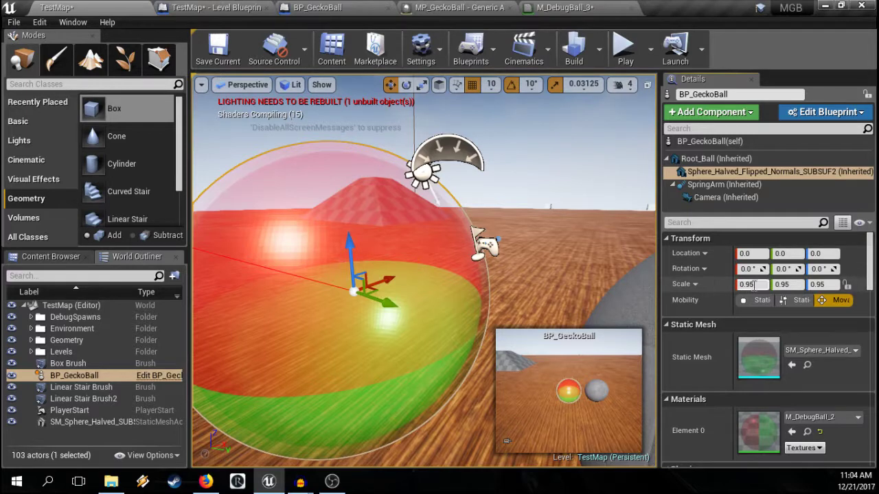
Step: Compare the translucency of the GeckoBall and the two-sided plain sphere from several distances and angles
mouse_move(500, 282)
right_down()
mouse_move(473, 277)
mouse_move(499, 282)
right_up()
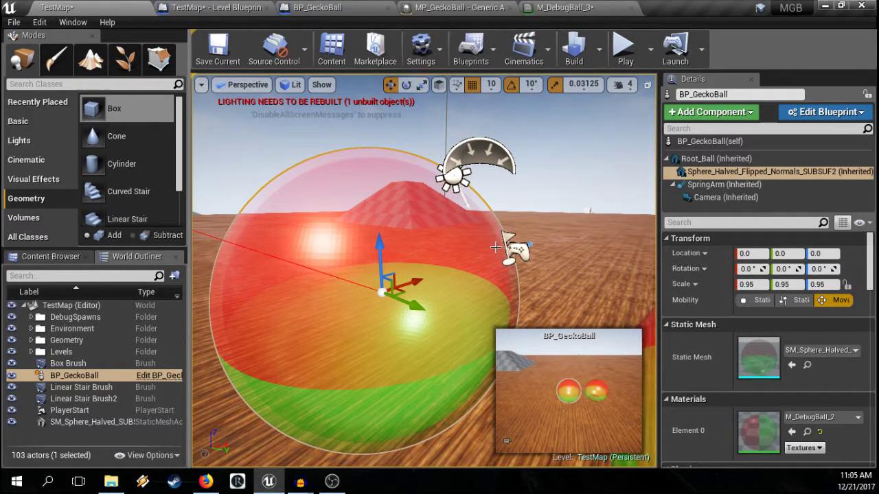
right_drag(495, 248, 430, 245)
key(s)
key(w)
key(d)
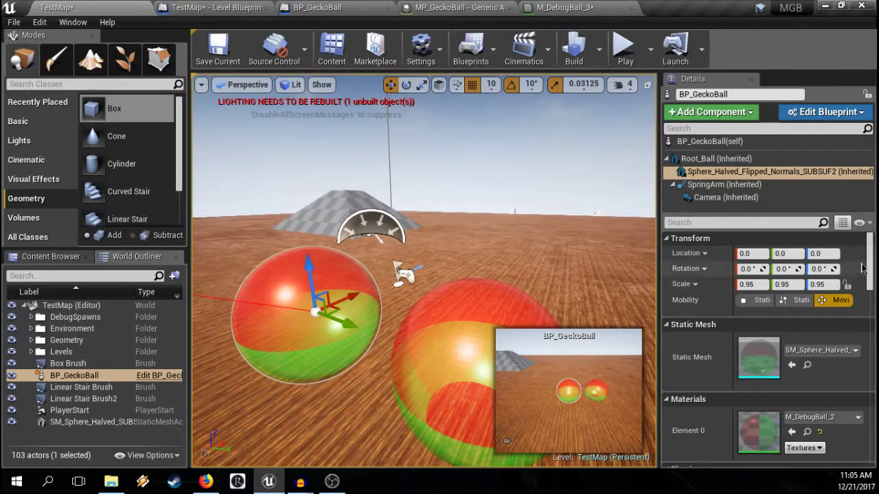
scroll(866, 271, down, 2)
scroll(866, 271, down, 5)
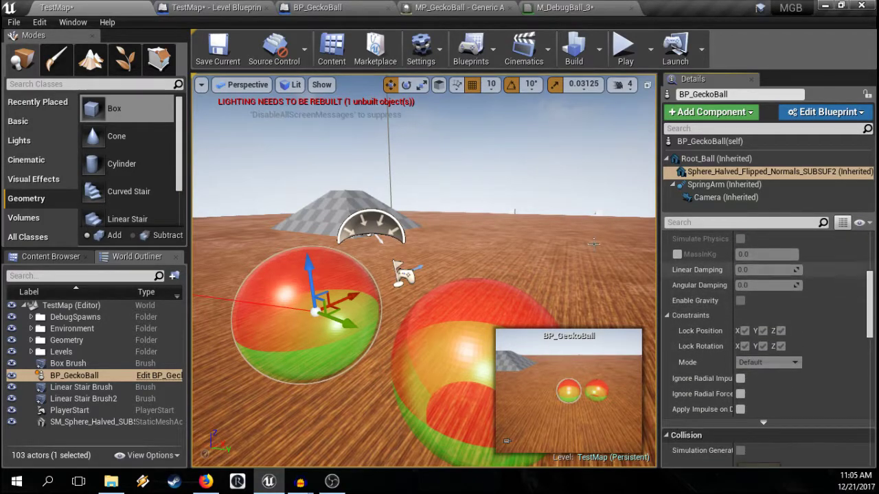
right_drag(426, 275, 454, 275)
key(w)
key(s)
key(w)
key(s)
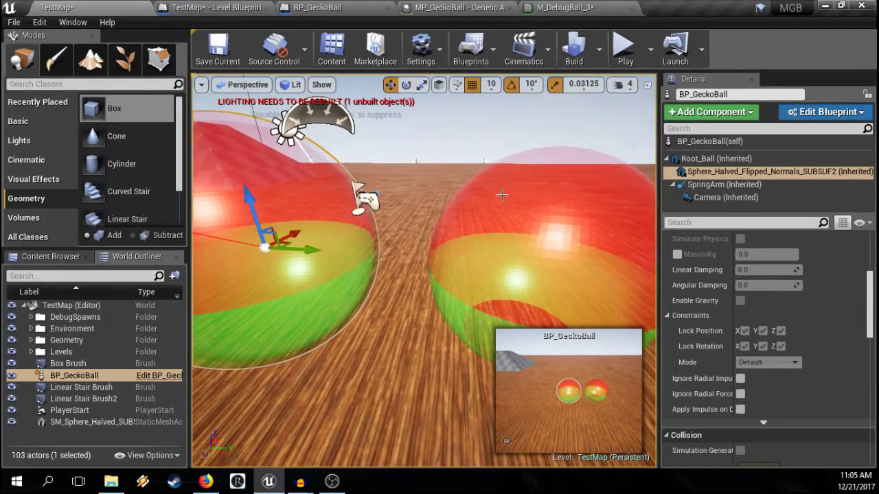
Step: Raise the plain sphere along its vertical axis to a Z location of 110 and check its transform values
click(527, 228)
drag(542, 227, 544, 207)
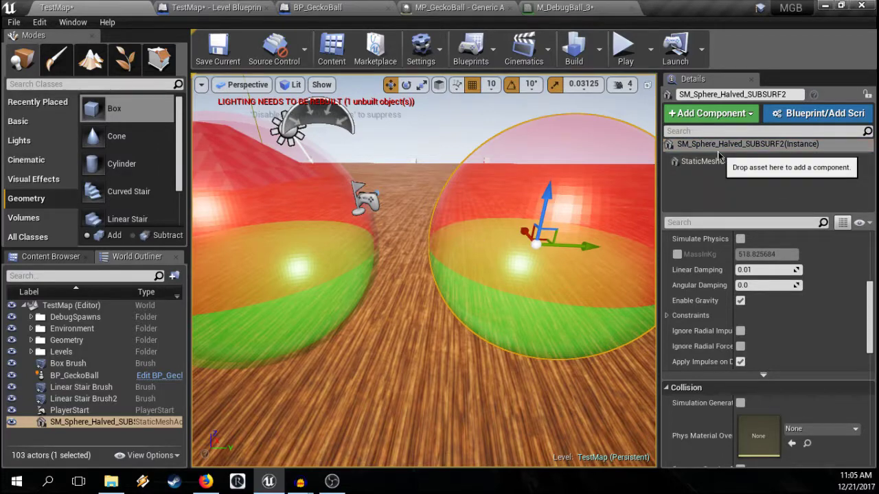
scroll(761, 286, up, 8)
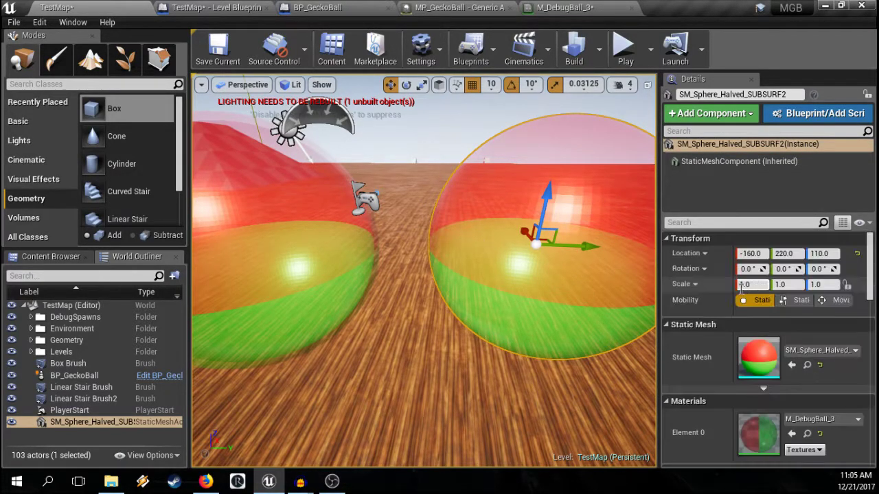
Step: Examine the raised plain sphere from all around for sorting differences between its translucent faces and those of the GeckoBall
right_drag(577, 291, 506, 277)
key(w)
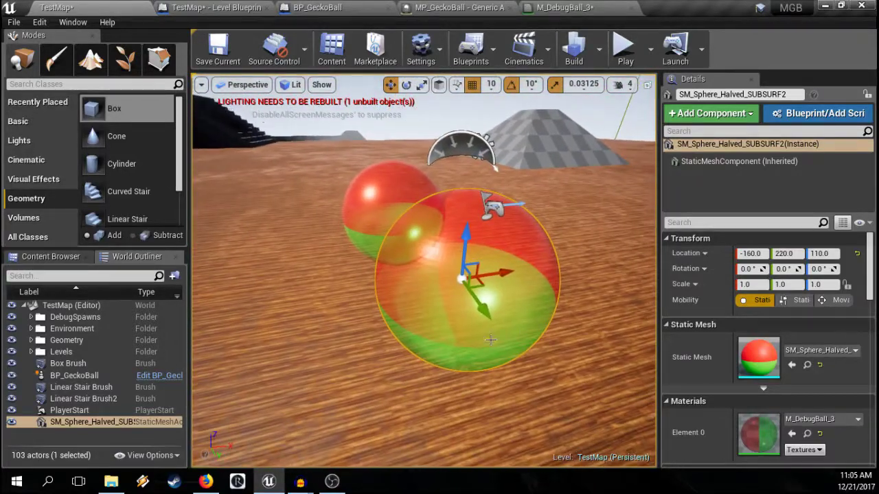
right_drag(490, 340, 506, 337)
mouse_move(425, 271)
right_down()
mouse_move(428, 244)
mouse_move(428, 274)
right_up()
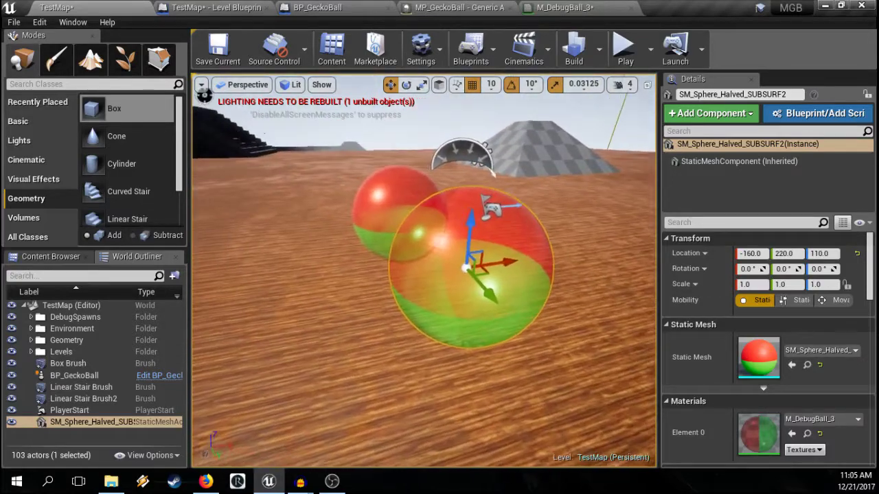
right_drag(427, 275, 429, 294)
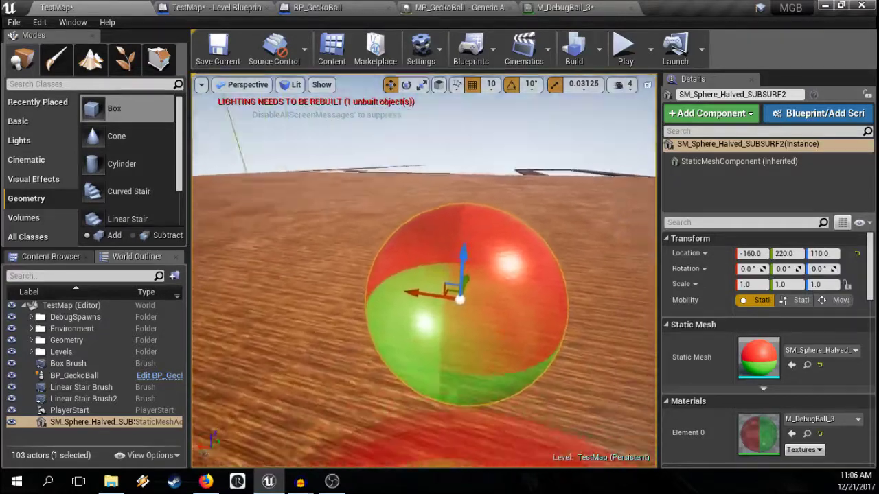
right_drag(656, 357, 657, 378)
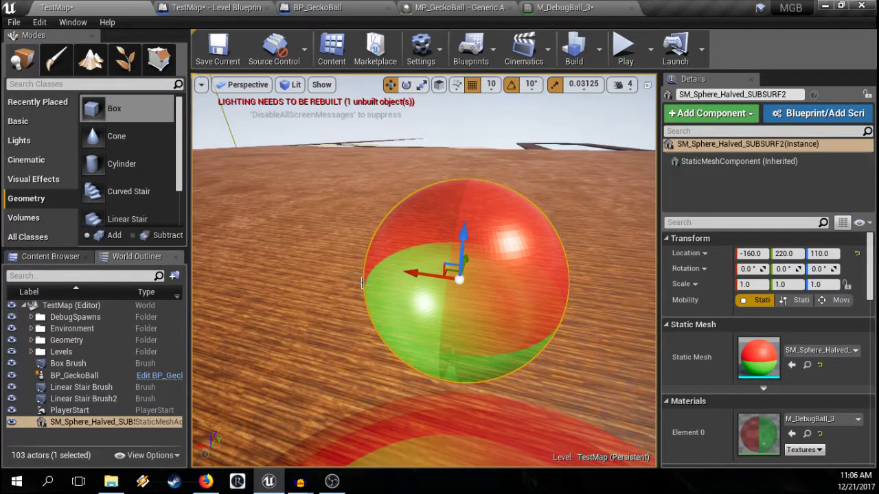
right_drag(409, 322, 442, 289)
key(f)
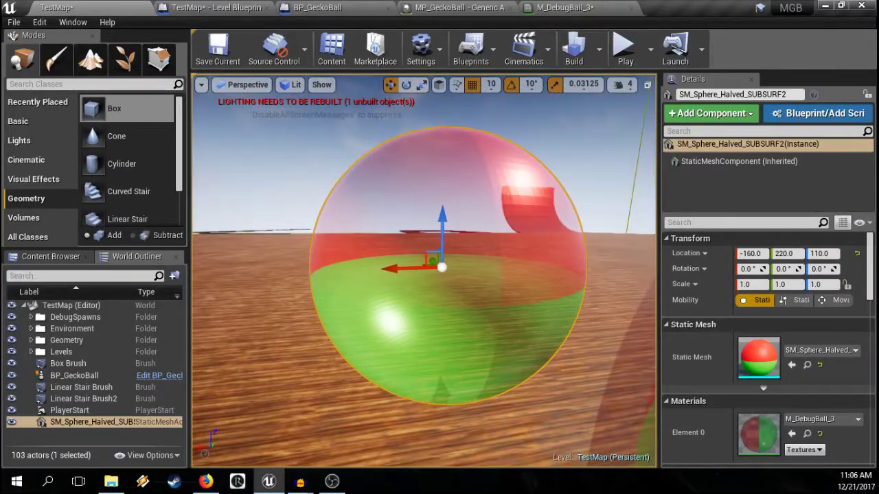
right_drag(443, 288, 632, 306)
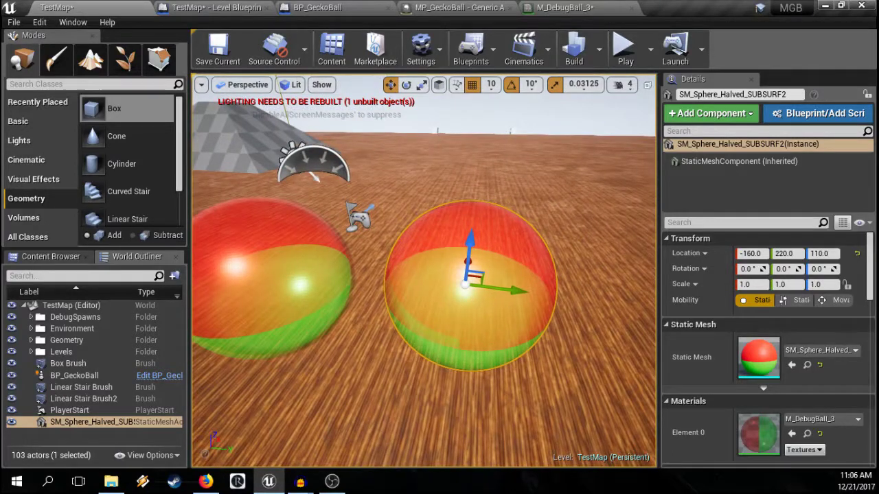
Step: Delete the plain comparison sphere from the level and force delete the M_DebugBall_3 material from the Materials folder
key(Delete)
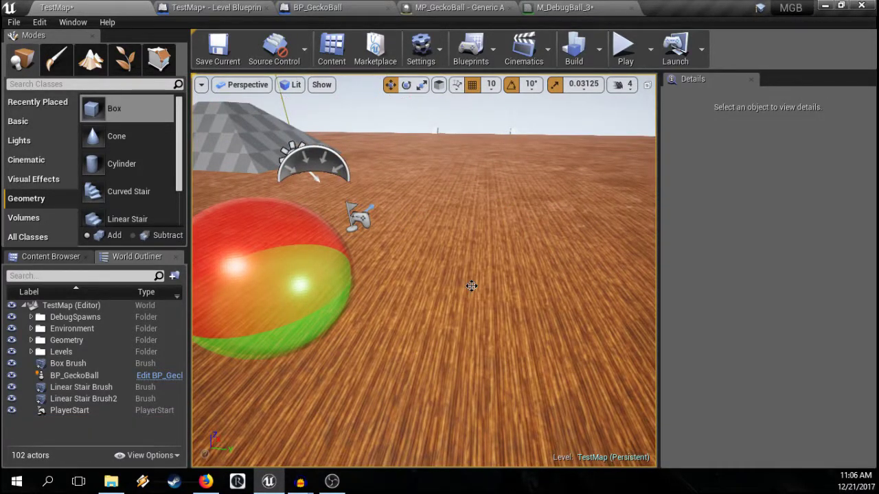
click(49, 256)
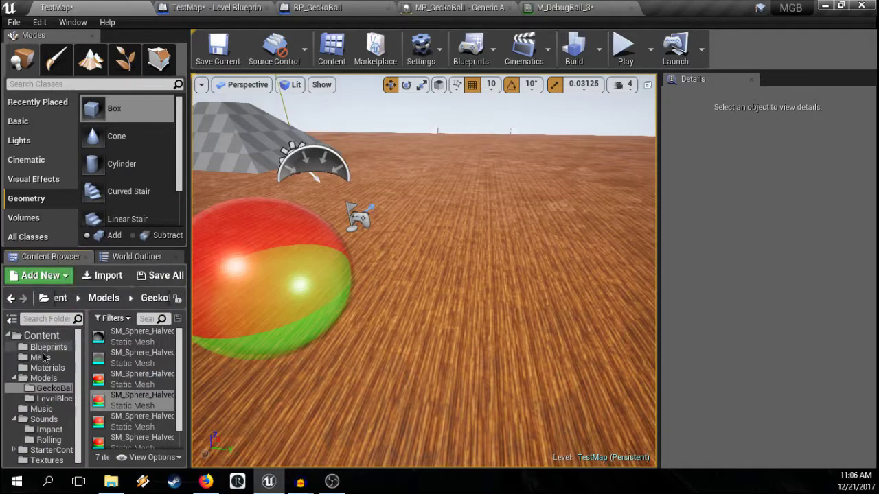
click(48, 369)
click(137, 377)
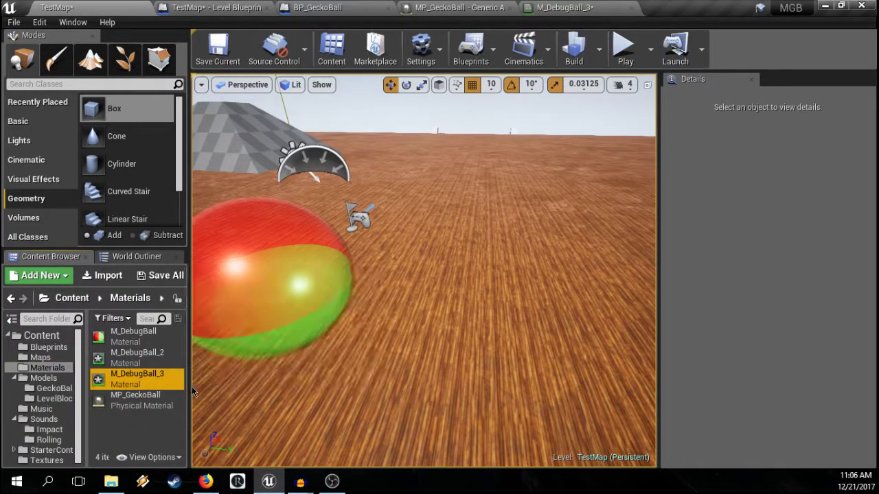
key(Delete)
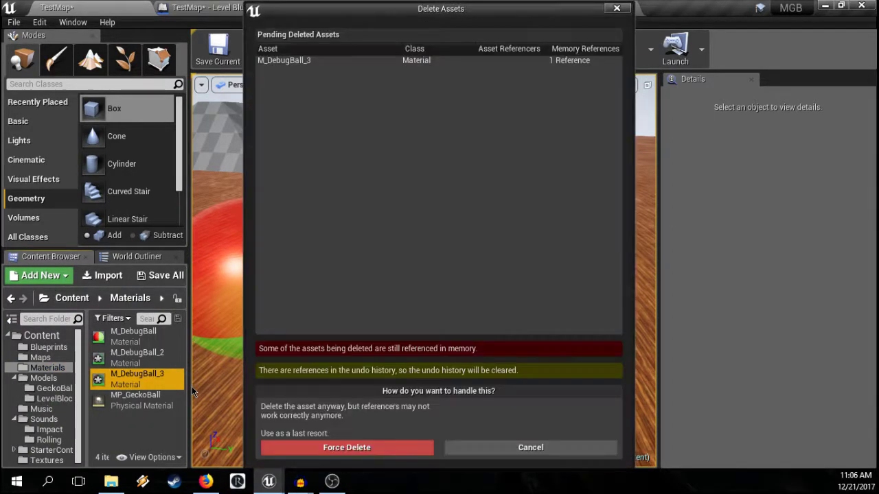
click(336, 446)
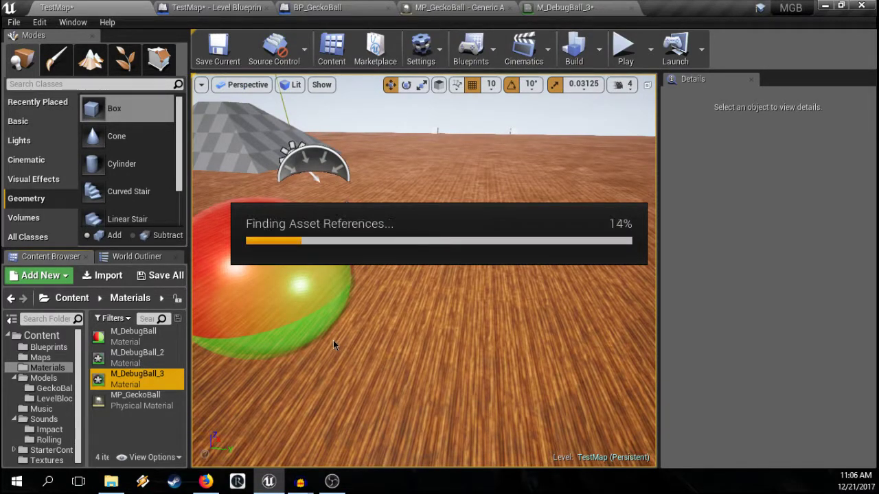
Step: Select the GeckoBall in the level
right_drag(389, 268, 334, 264)
click(388, 267)
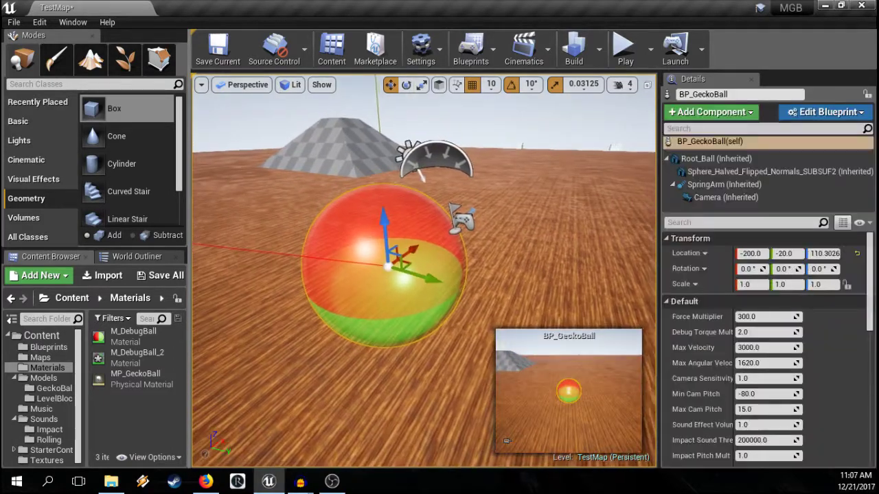
Step: Select the GeckoBall's Sphere_Halved_Flipped_Normals_SUBSUF2 mesh component and bring the ball into close view
right_drag(388, 268, 364, 261)
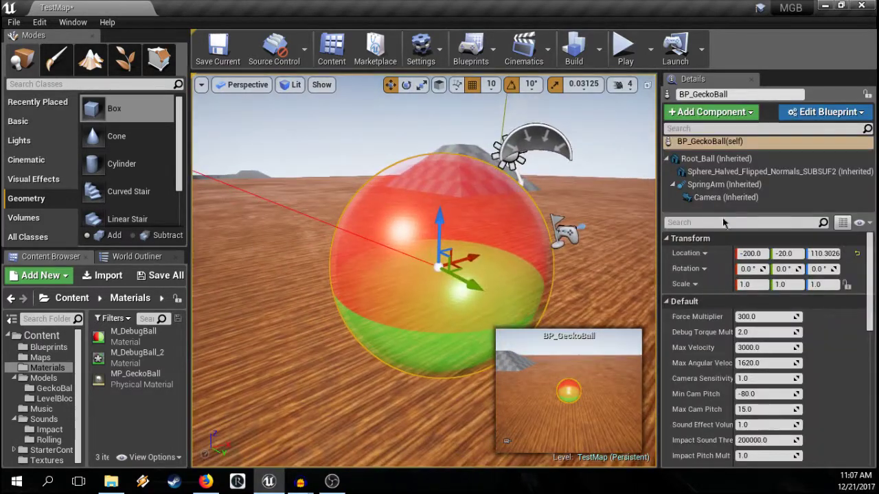
click(716, 159)
click(720, 174)
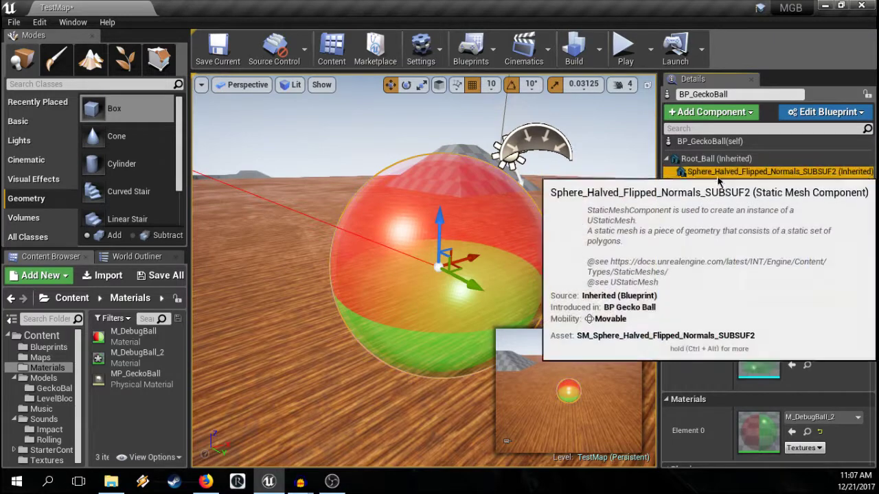
right_drag(535, 254, 592, 267)
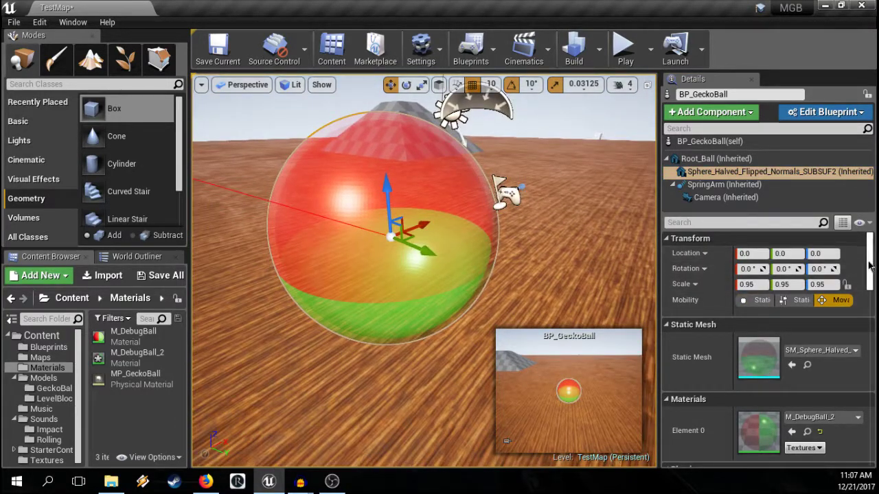
Step: Review the flipped-normals mesh component's physics, collision and lighting properties, widening the property names to read them in full
drag(869, 266, 869, 298)
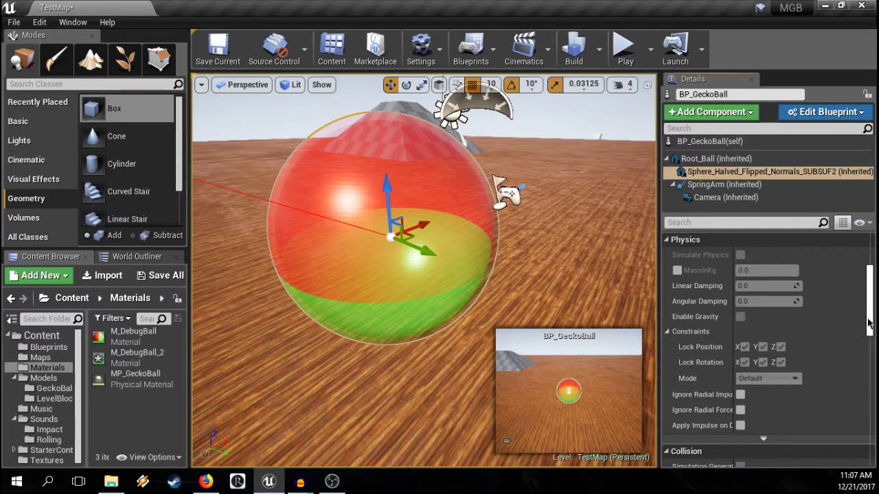
scroll(869, 306, up, 5)
scroll(869, 306, up, 2)
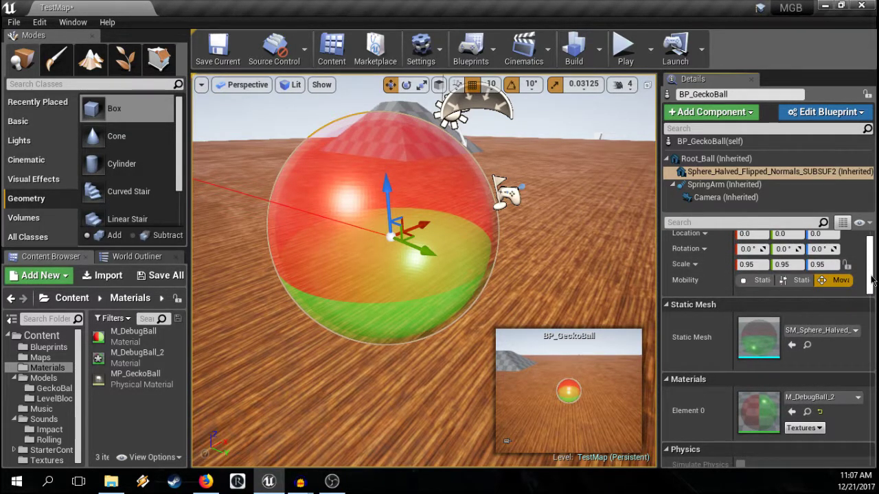
drag(869, 283, 868, 331)
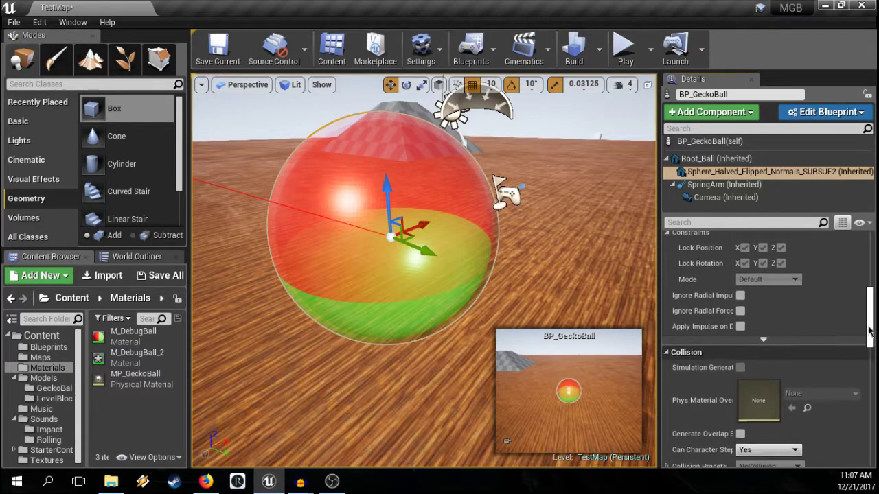
drag(733, 291, 765, 292)
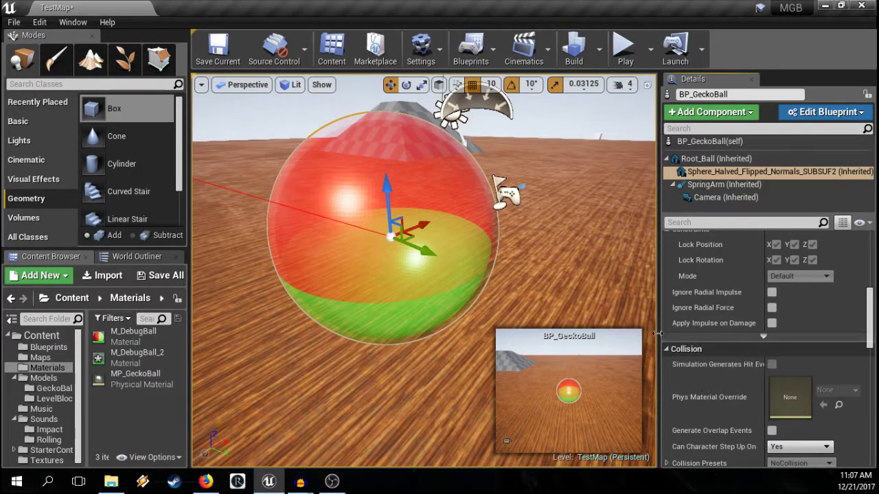
drag(868, 331, 869, 350)
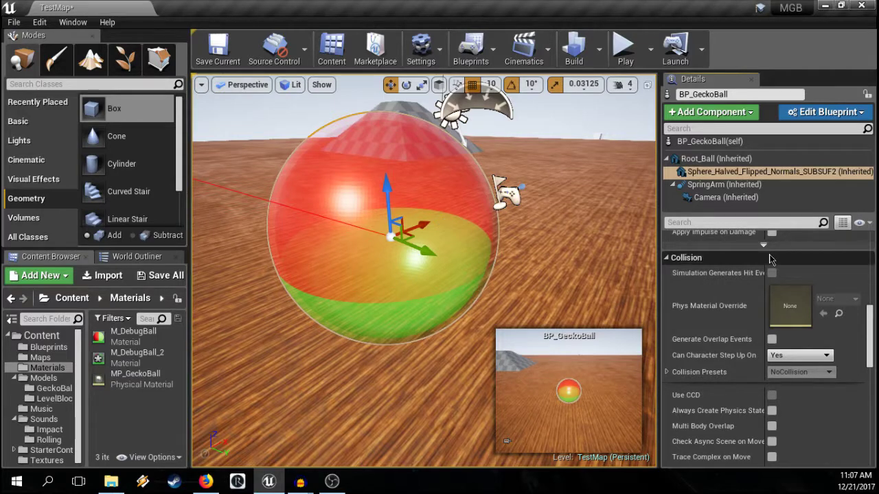
scroll(769, 384, down, 3)
scroll(769, 405, down, 3)
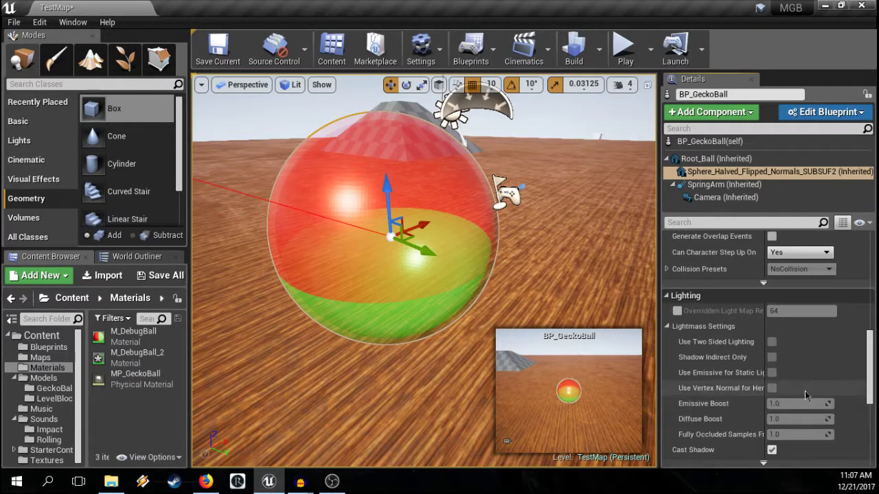
drag(868, 382, 863, 277)
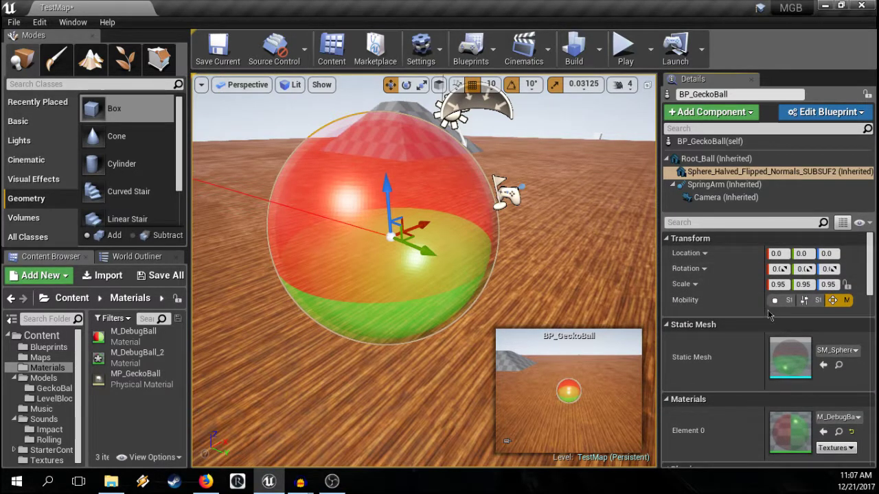
drag(766, 307, 738, 305)
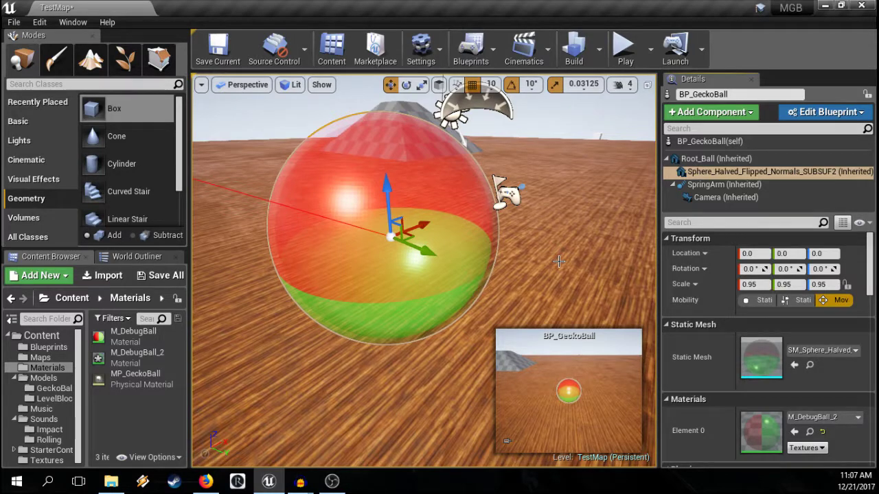
Step: Swap the GeckoBall component's static mesh to SM_Sphere_Halved_SUBSURF2 and view the ball from a slightly different angle
click(823, 350)
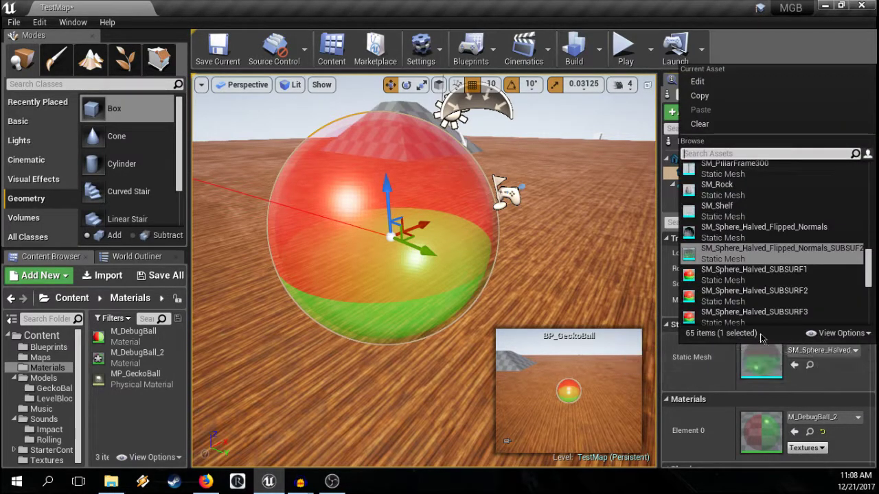
click(824, 297)
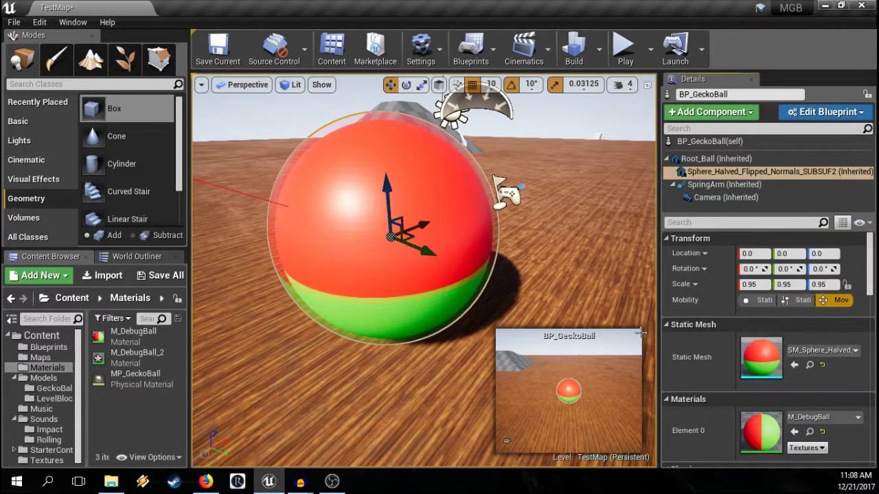
right_drag(602, 300, 602, 300)
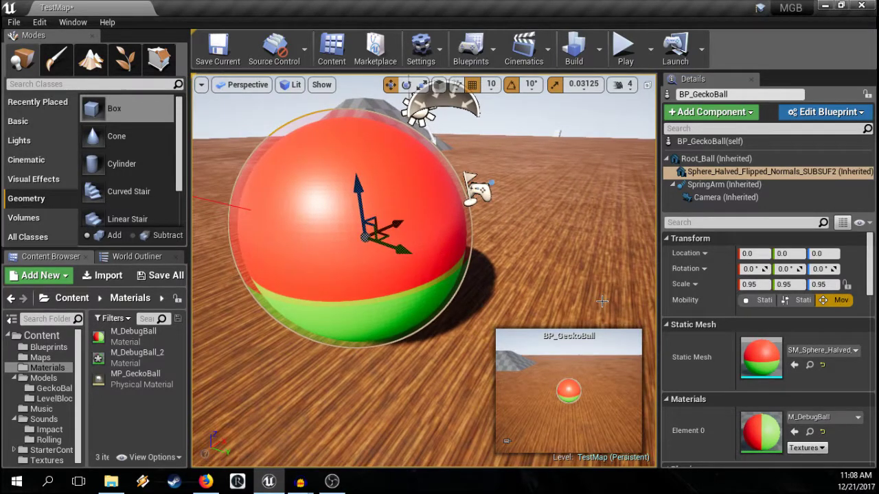
right_drag(600, 301, 600, 300)
Step: Assign the translucent M_DebugBall_2 material to the substituted sphere mesh and check how its inner faces render
click(820, 417)
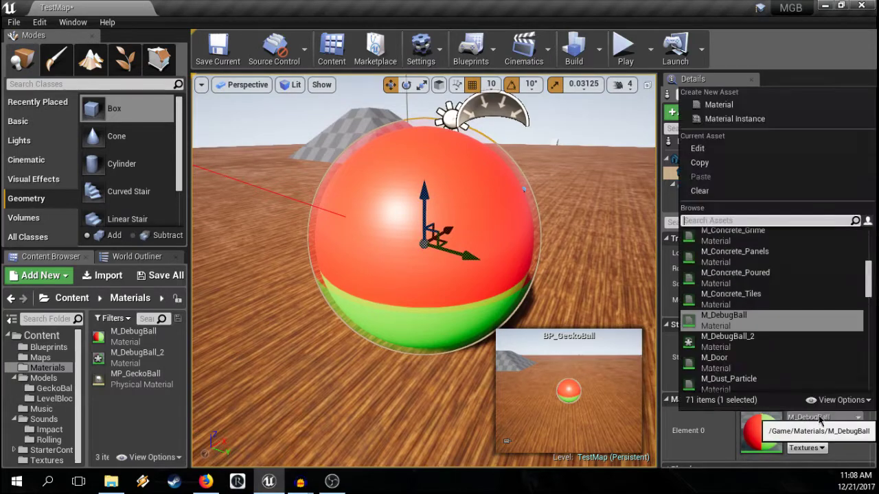
click(728, 323)
right_drag(591, 300, 591, 300)
right_drag(240, 271, 241, 271)
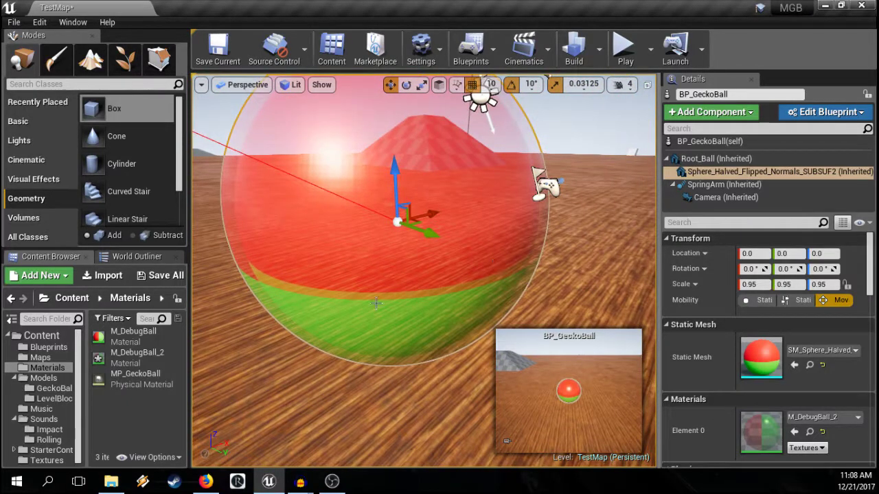
right_drag(499, 257, 499, 257)
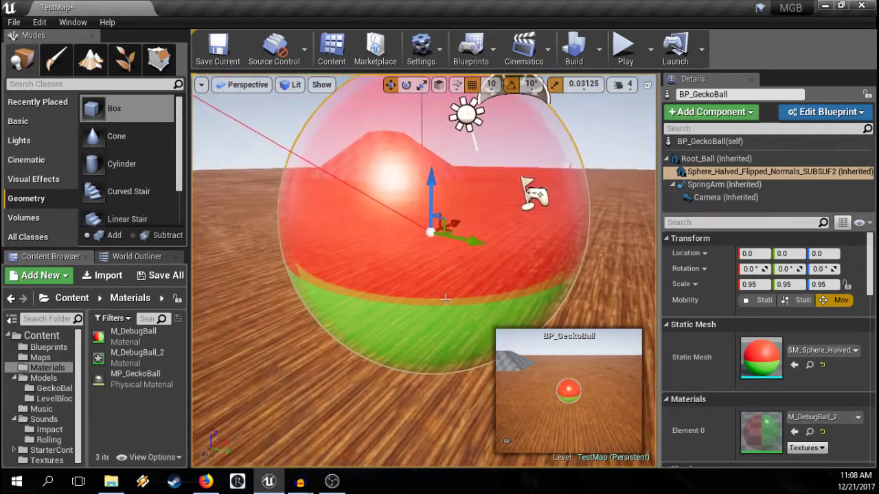
Step: Restore SM_Sphere_Halved_Flipped_Normals_SUBSUF2 as the GeckoBall component's static mesh and view the ball up close
click(831, 351)
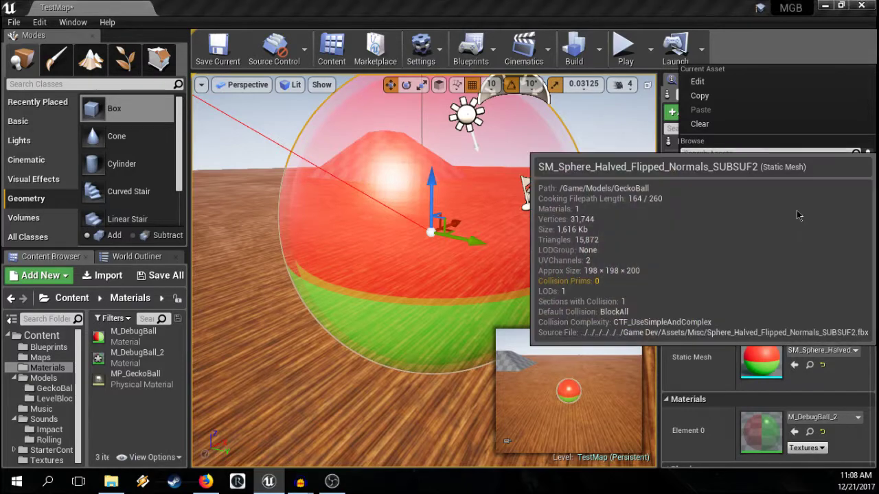
click(797, 215)
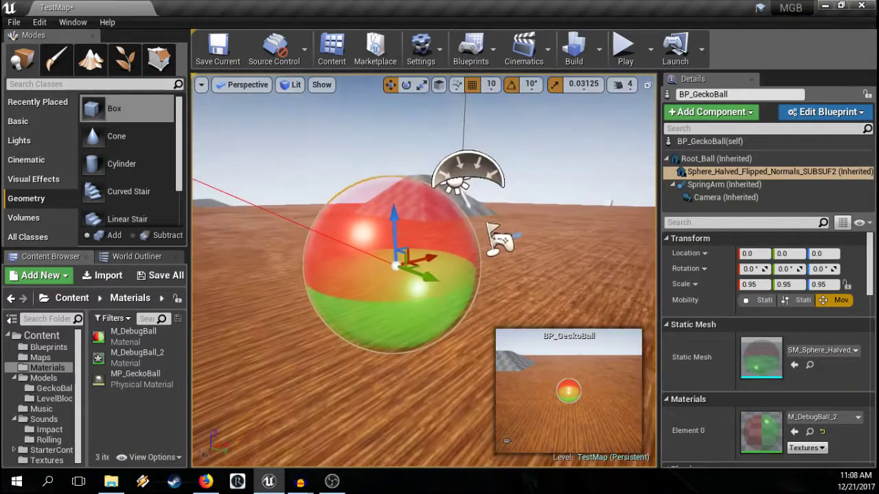
right_drag(423, 270, 459, 274)
mouse_move(574, 288)
right_down()
mouse_move(555, 294)
mouse_move(576, 296)
right_up()
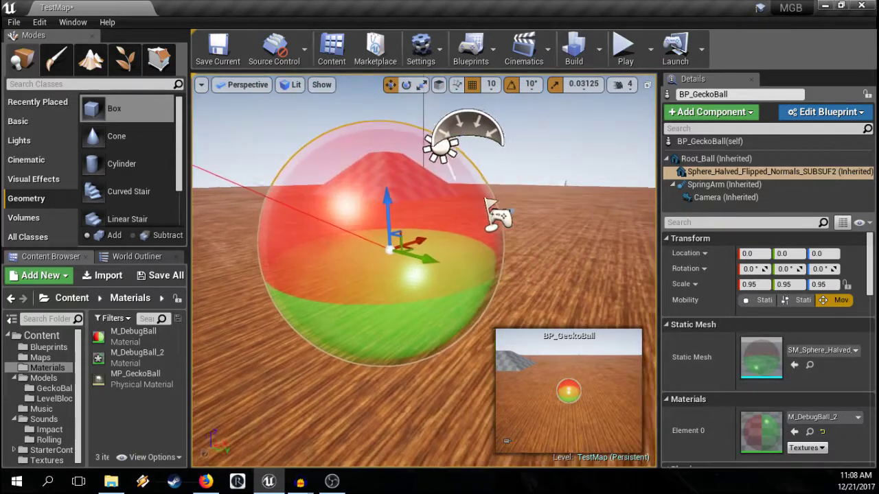
Step: Examine the translucent flipped-normals GeckoBall from several sides and distances, checking how its front and back faces are drawn
mouse_move(545, 267)
right_down()
mouse_move(553, 268)
mouse_move(546, 267)
right_up()
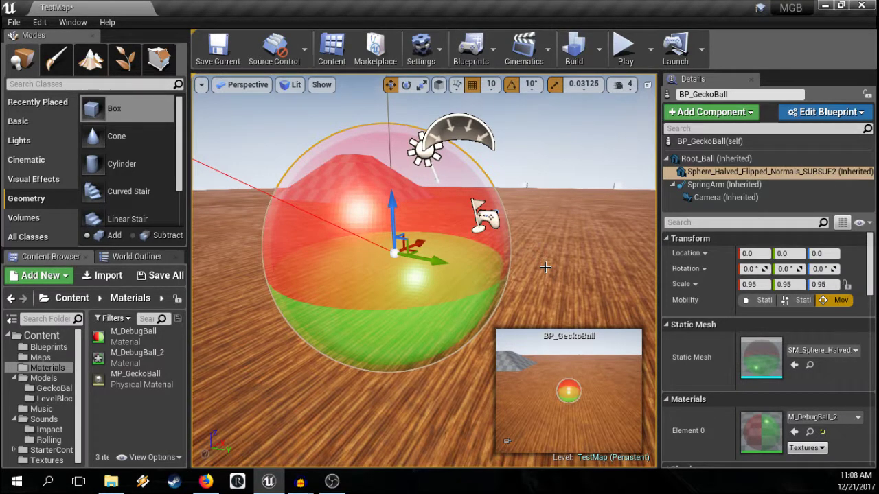
right_drag(536, 265, 535, 265)
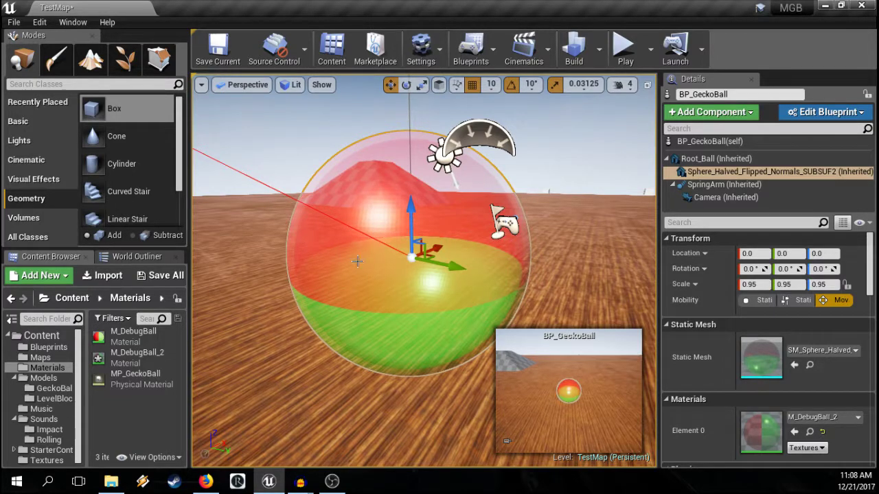
scroll(504, 255, up, 5)
right_drag(504, 256, 336, 247)
key(s)
key(w)
mouse_move(454, 251)
right_down()
mouse_move(463, 249)
mouse_move(454, 251)
right_up()
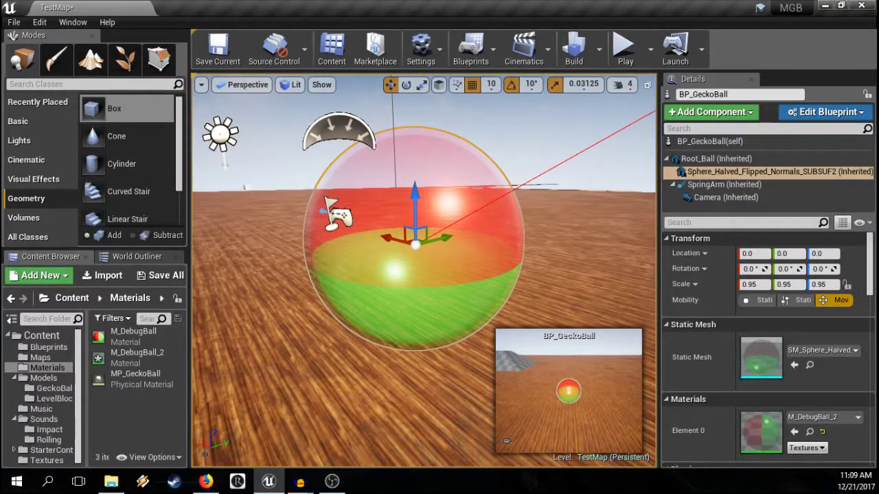
key(d)
right_drag(424, 270, 330, 253)
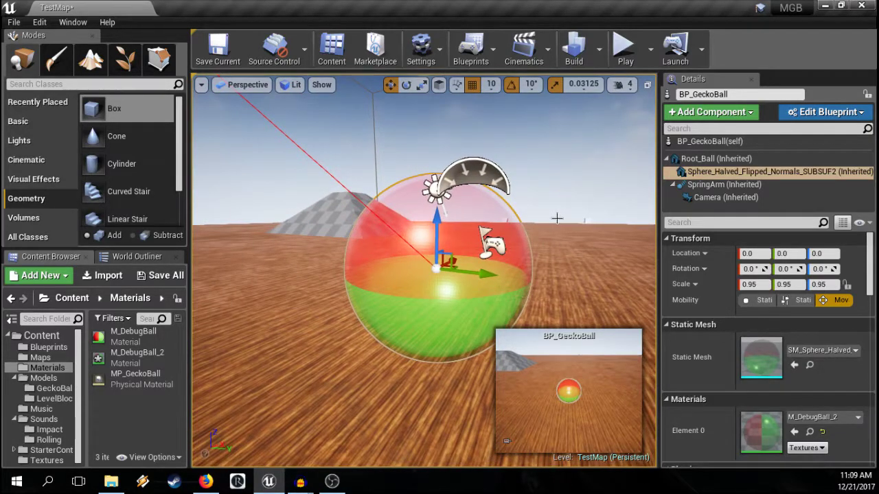
right_drag(611, 218, 592, 206)
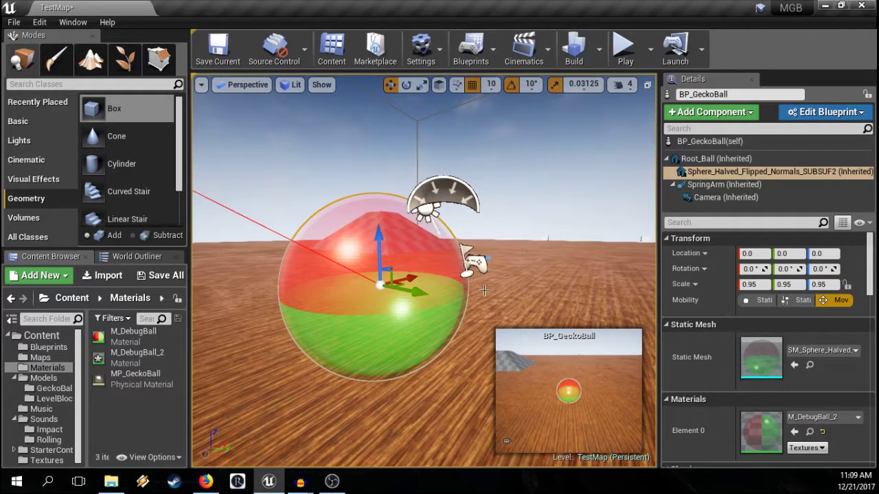
mouse_move(484, 291)
right_down()
mouse_move(491, 285)
mouse_move(500, 297)
mouse_move(480, 296)
mouse_move(495, 296)
right_up()
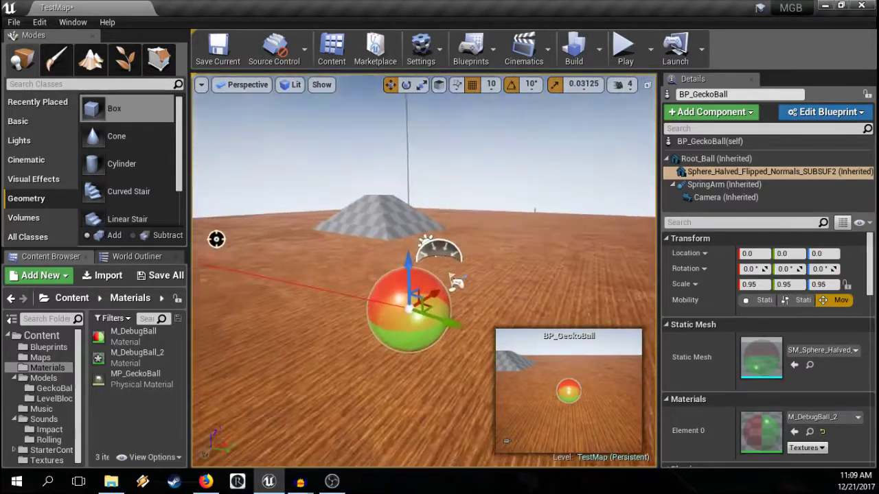
Step: Play the level in the editor to test rolling the GeckoBall over the track pieces, and stop the session
click(622, 45)
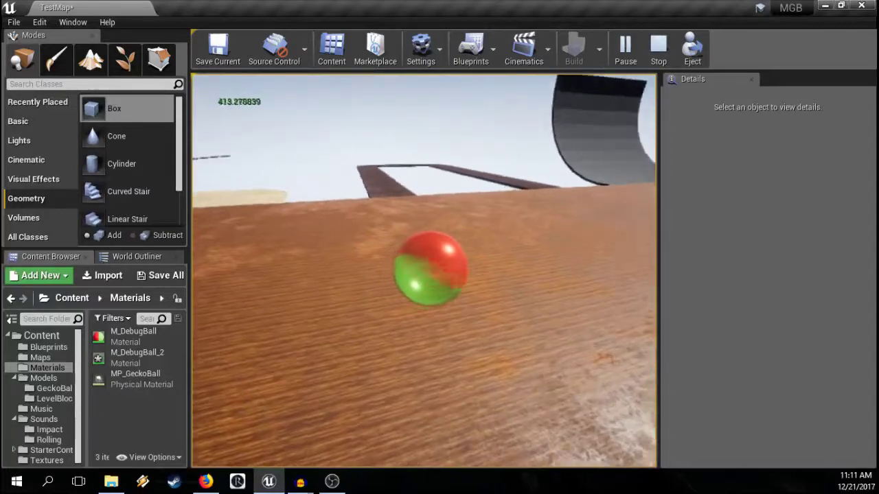
key(Escape)
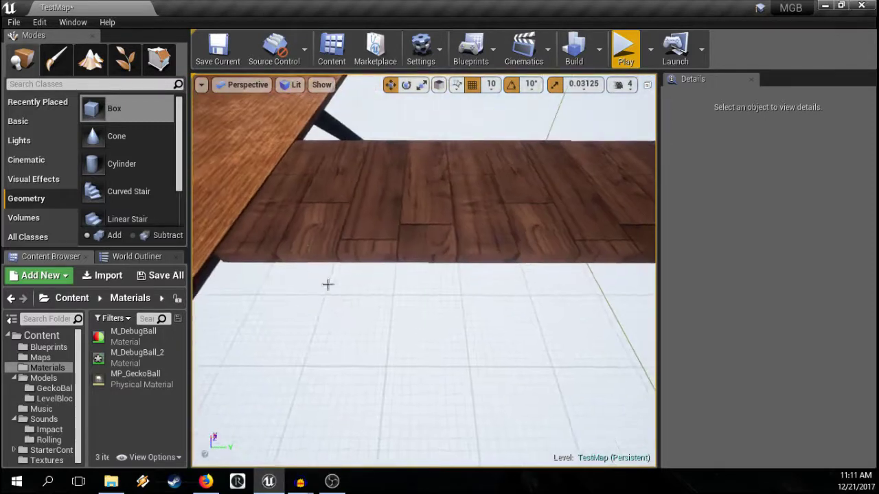
Step: Select the dark wooden Flat_4m16 floor piece, frame it, and inspect the seam with its neighbouring piece
click(372, 234)
key(f)
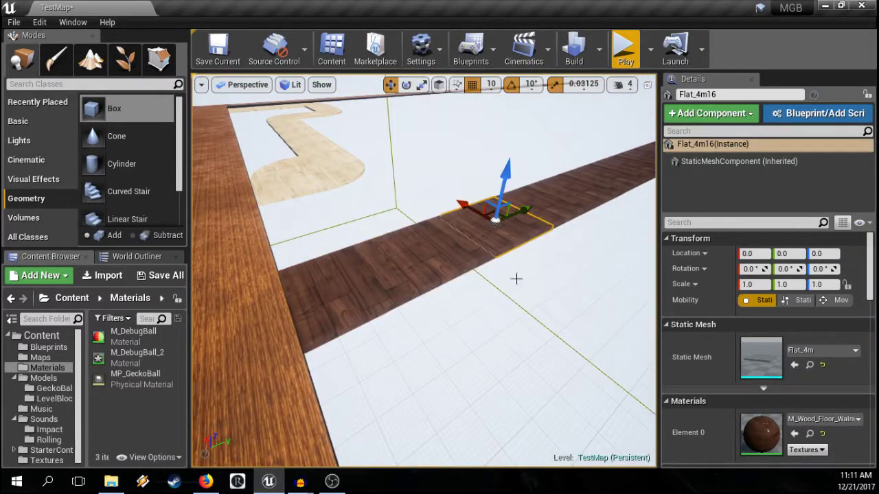
right_drag(516, 279, 433, 209)
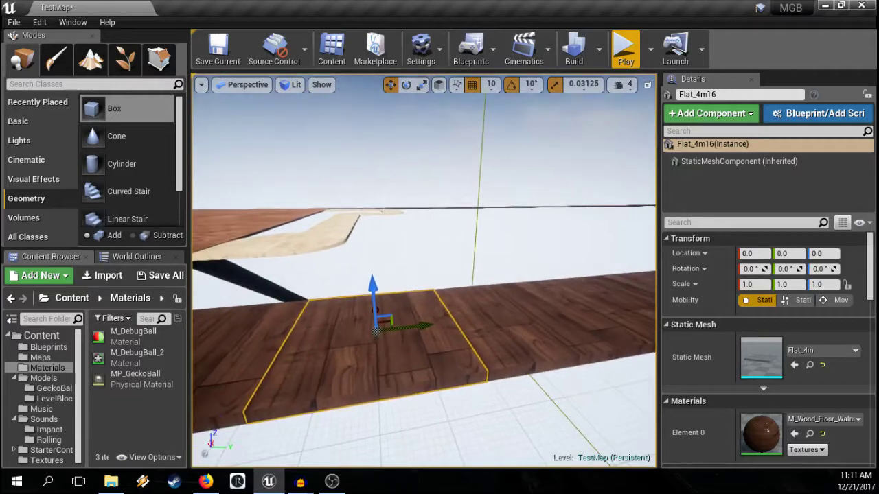
click(542, 326)
right_drag(542, 327, 455, 388)
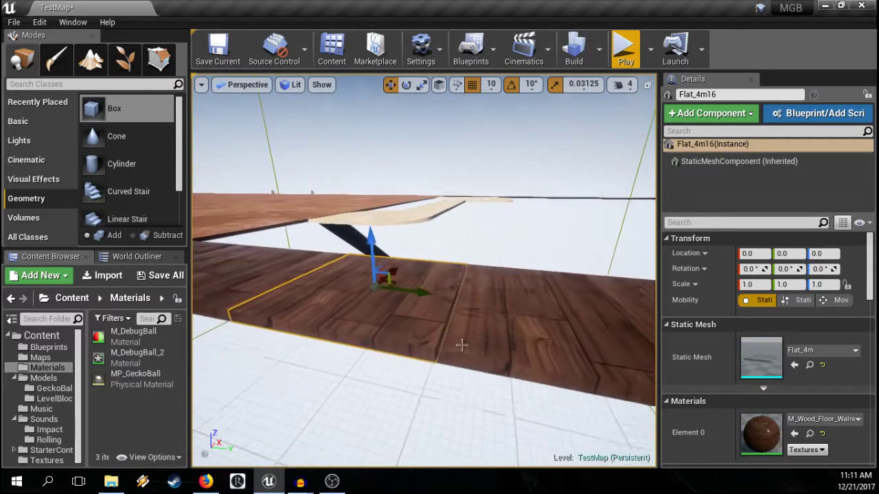
scroll(461, 346, up, 1)
Step: Switch the viewport to the Player Collision view mode and examine the collision of the Flat_4m16 piece and its neighbours
click(290, 85)
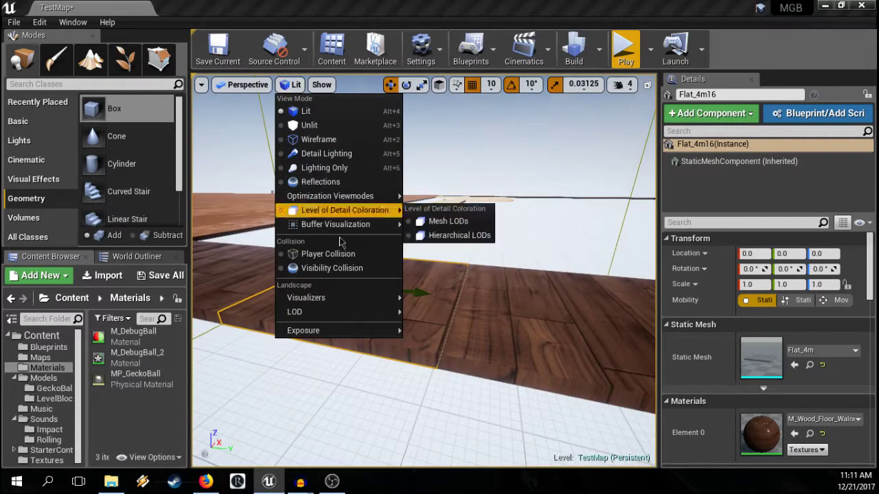
click(358, 254)
right_drag(423, 352, 289, 238)
key(w)
key(s)
key(w)
key(s)
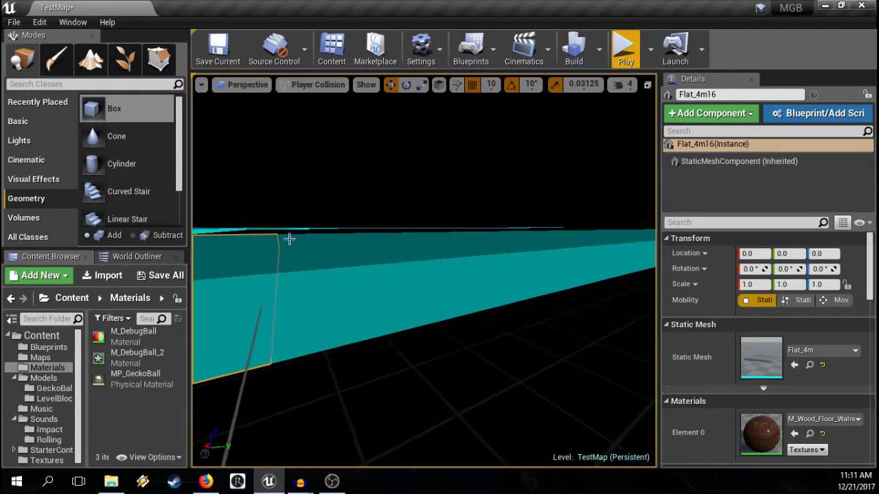
right_drag(293, 270, 254, 252)
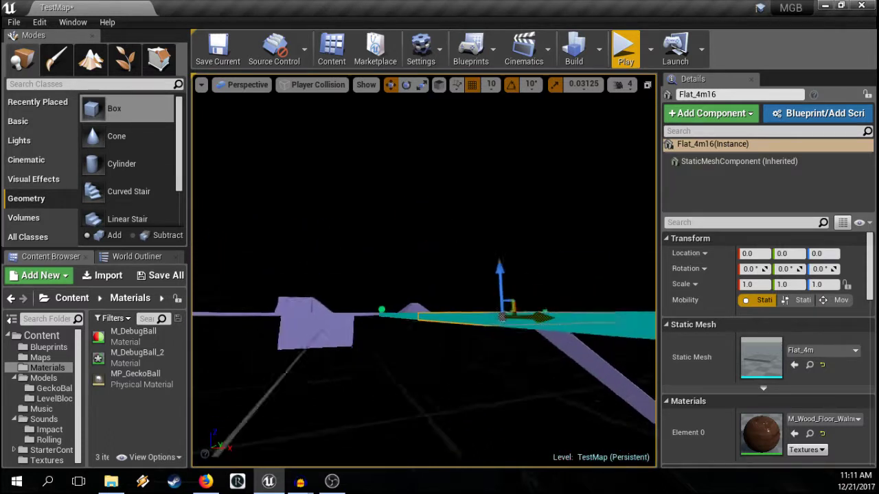
key(f)
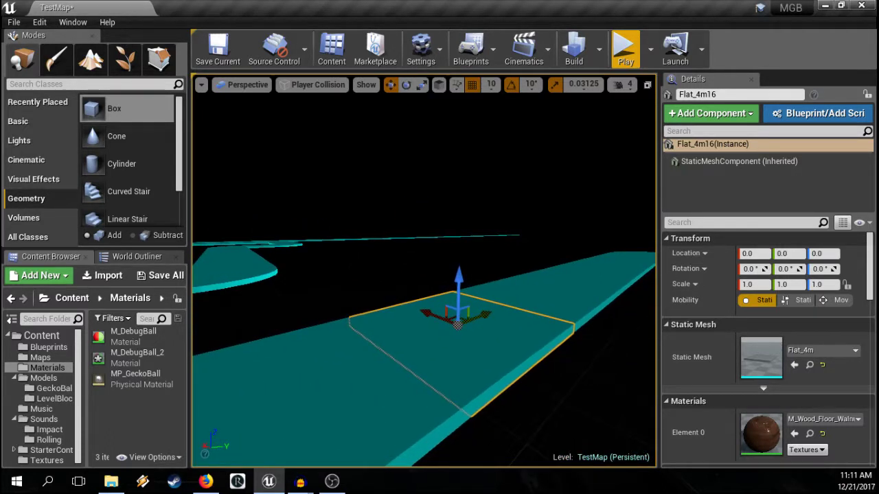
Step: Examine the player collision along the seam between Flat_4m16 and Flat_4m17, selecting each piece alternately to compare their edges
right_drag(403, 235, 354, 262)
mouse_move(402, 234)
right_down()
mouse_move(364, 253)
mouse_move(411, 225)
right_up()
key(w)
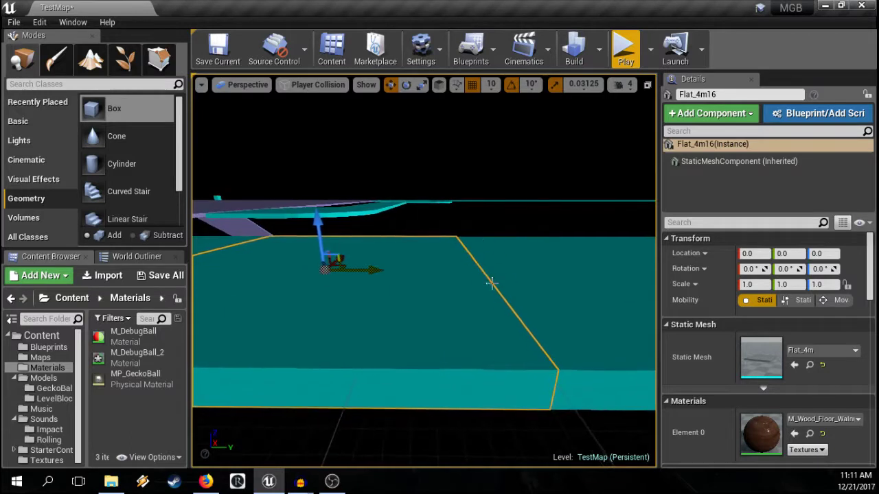
click(492, 284)
click(465, 285)
key(d)
right_drag(517, 279, 521, 283)
key(a)
click(464, 291)
click(437, 296)
click(478, 291)
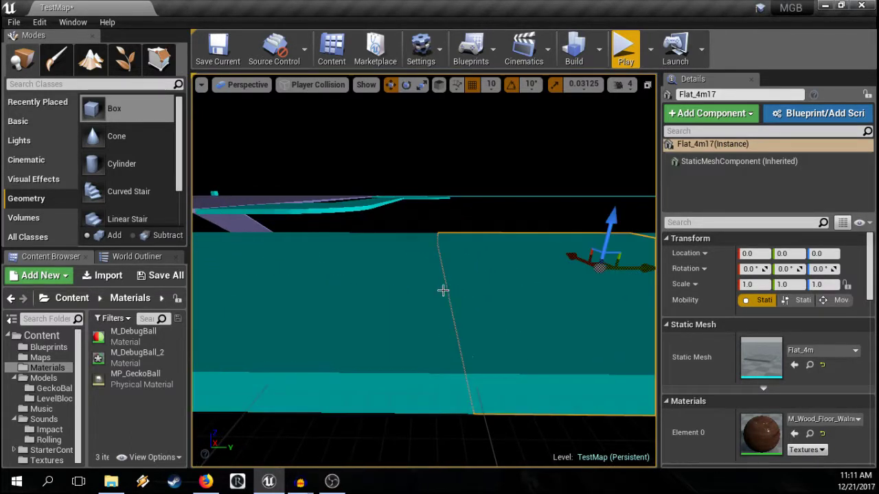
click(437, 289)
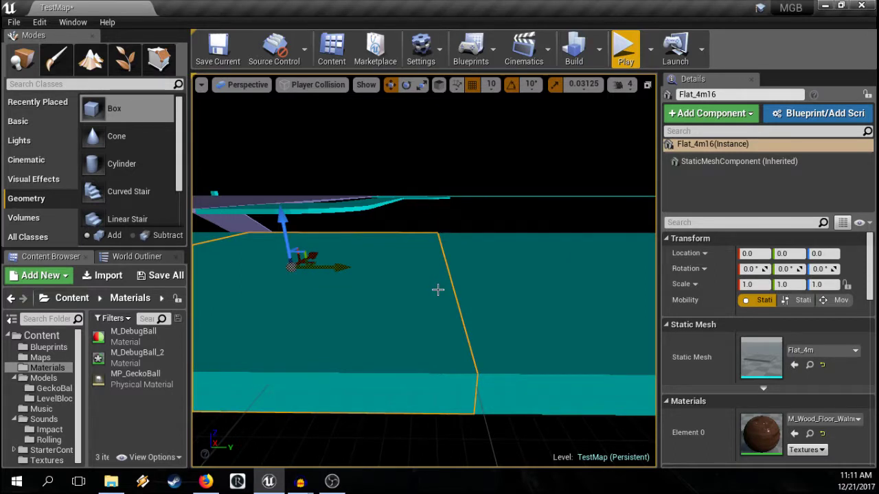
Step: View the collision of the floor row and surrounding level from farther away, and clear the Flat_4m16 selection
key(s)
right_drag(437, 289, 459, 283)
key(a)
right_drag(395, 306, 395, 307)
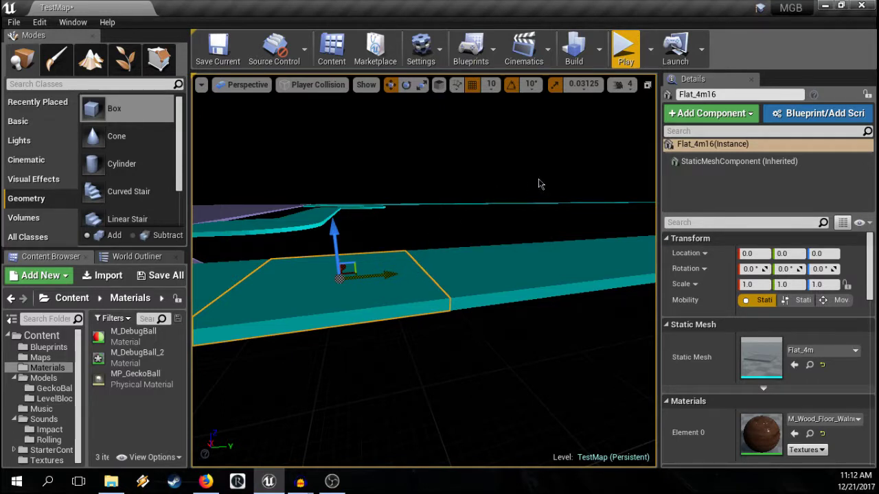
key(s)
right_drag(595, 216, 557, 206)
key(a)
right_drag(488, 185, 499, 196)
click(489, 193)
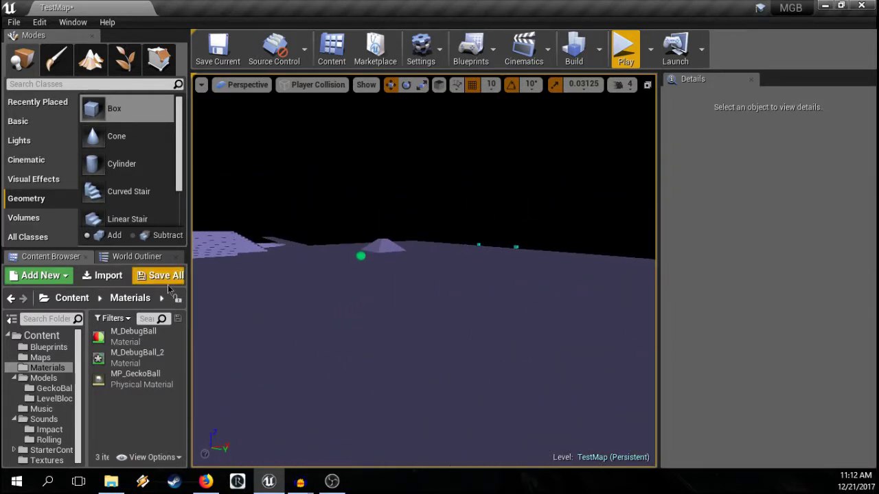
Step: Open the BP_GeckoBall_2 blueprint from the project's Blueprints folder
click(54, 388)
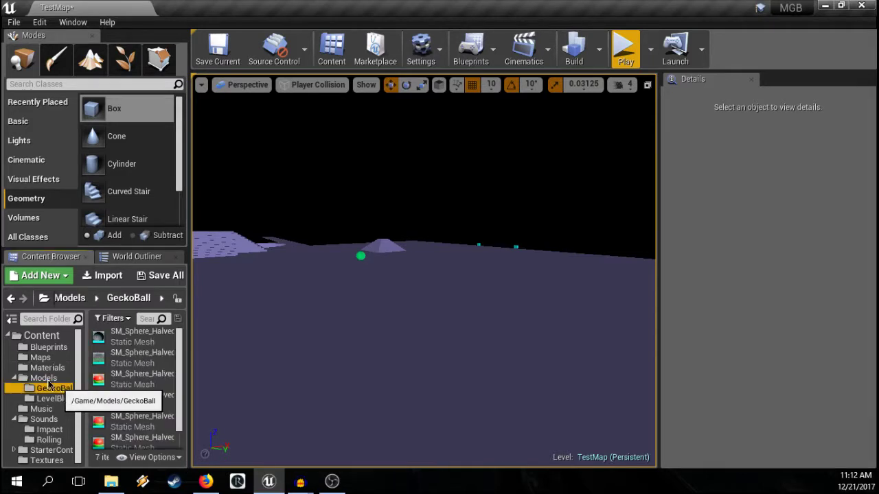
click(48, 347)
click(142, 359)
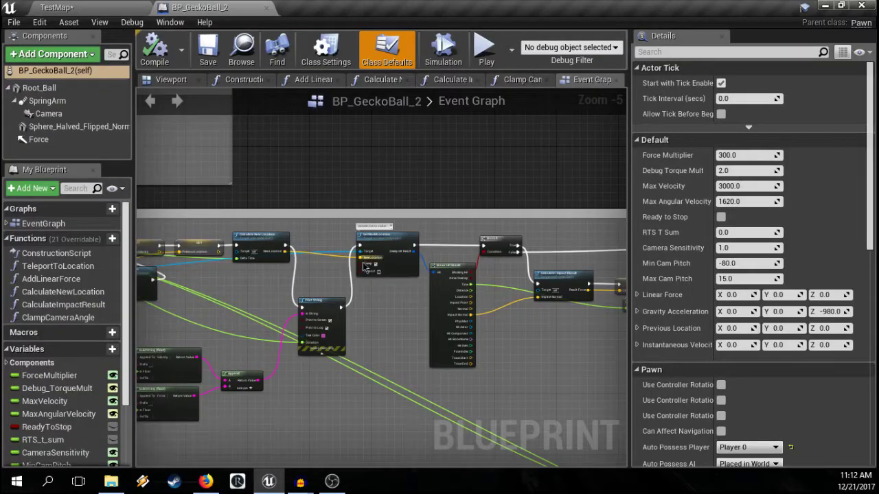
Step: Locate the Tick Event section of the Event Graph and look over its force, rotation and velocity nodes
scroll(374, 286, down, 3)
right_drag(388, 289, 607, 165)
scroll(504, 150, up, 4)
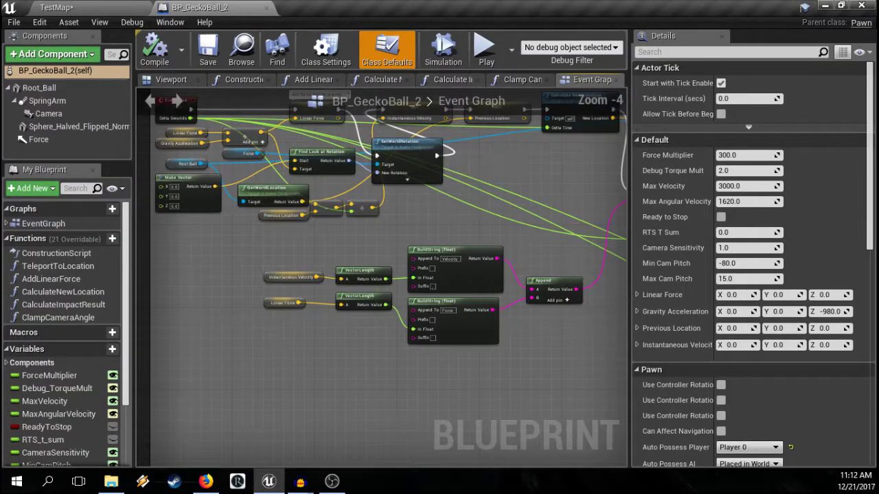
right_drag(408, 152, 448, 248)
scroll(448, 249, up, 2)
right_drag(591, 293, 476, 230)
right_drag(536, 285, 542, 298)
right_drag(351, 224, 368, 245)
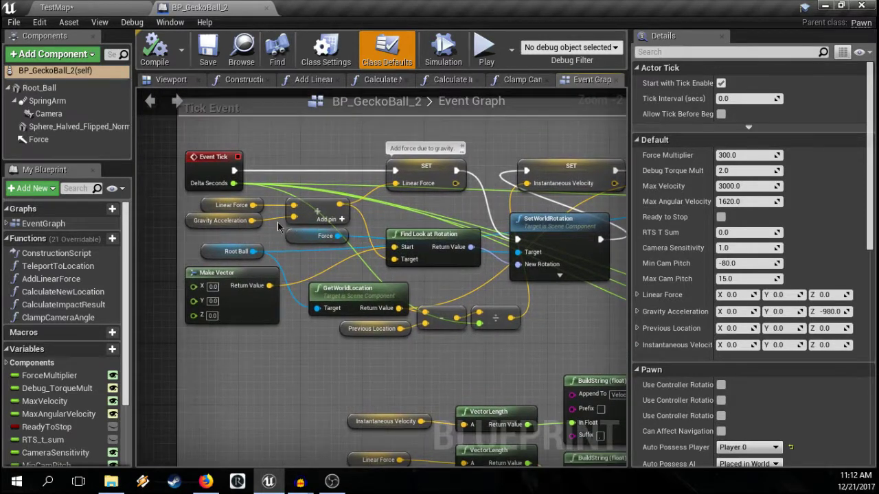
Step: Inspect the Gravity Acceleration variable in the Tick Event and follow the execution chain to Calculate New Location and SetWorldLocation
click(208, 205)
right_drag(288, 257, 253, 277)
click(163, 240)
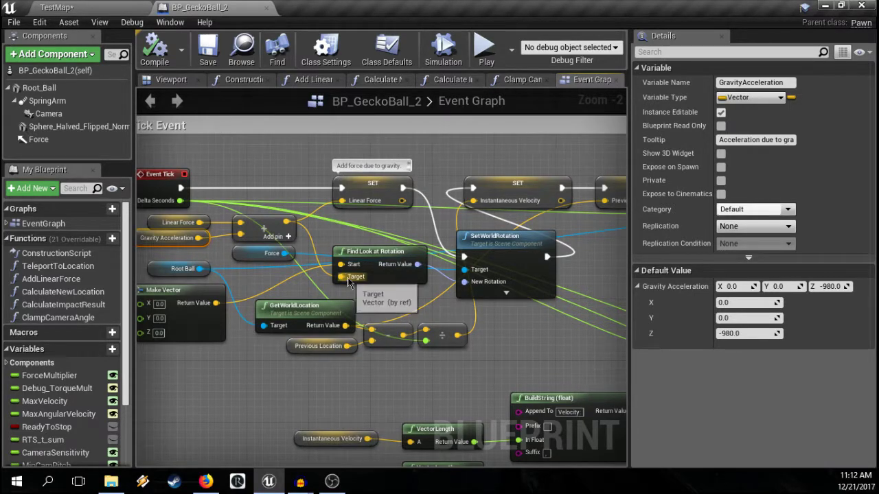
right_drag(532, 270, 458, 272)
right_drag(595, 297, 311, 297)
right_drag(385, 311, 339, 312)
right_drag(410, 285, 355, 283)
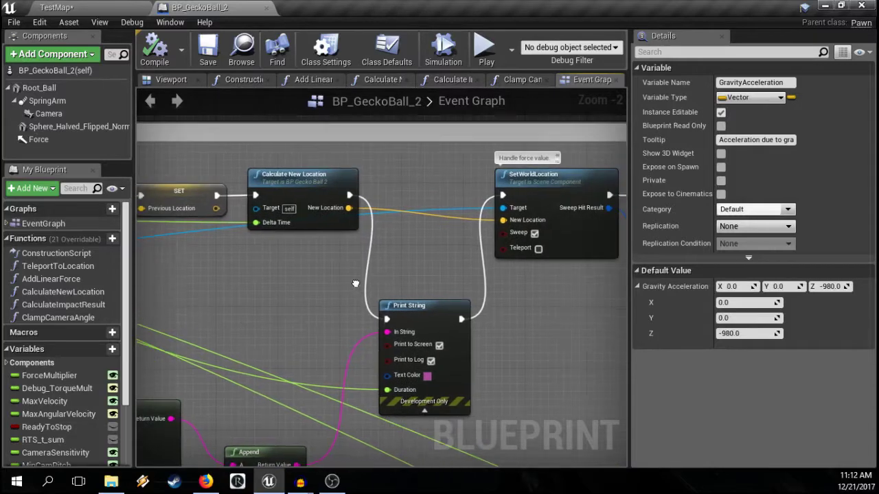
Step: Review the Print String debug nodes and the velocity, previous location and Calculate New Location nodes of the Tick Event
right_drag(398, 304, 242, 265)
right_drag(479, 311, 602, 168)
scroll(418, 287, down, 2)
right_drag(328, 220, 514, 390)
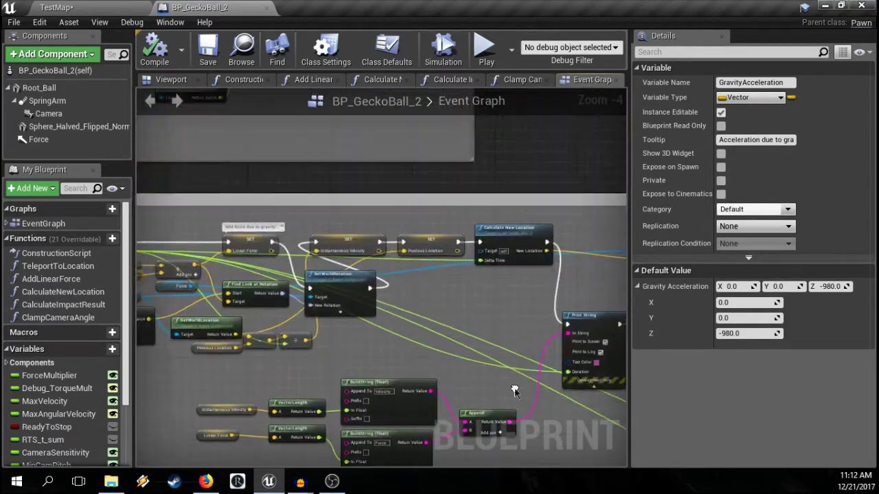
scroll(340, 297, up, 3)
scroll(341, 297, down, 1)
scroll(447, 233, up, 1)
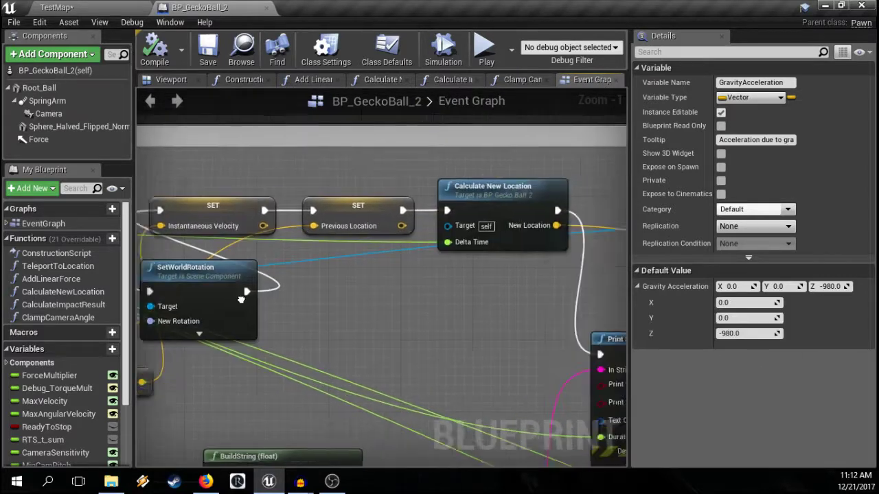
right_drag(447, 232, 430, 233)
right_drag(404, 283, 415, 273)
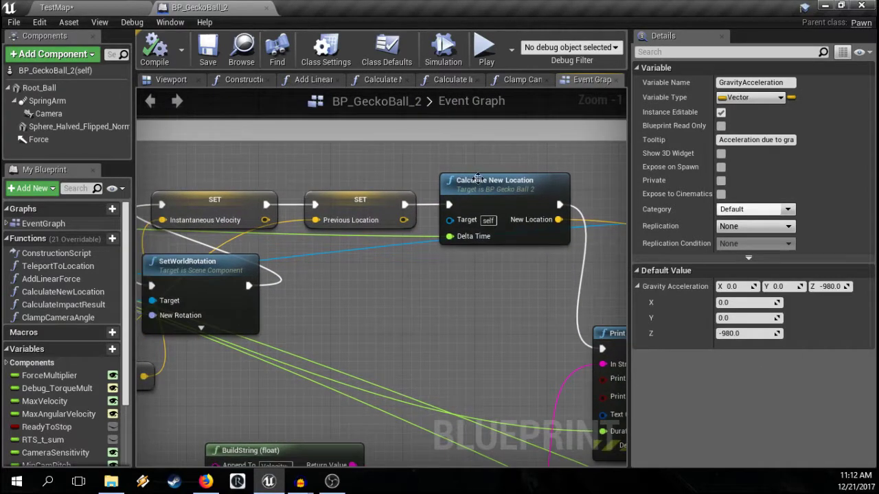
right_drag(348, 259, 181, 245)
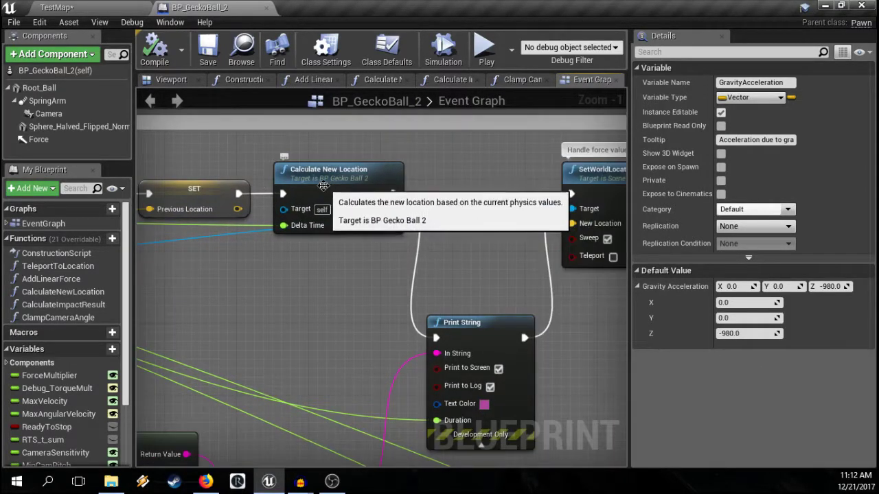
Step: Open the Calculate Impact Result function and examine the nodes that derive the angle between input force and impact normal
click(434, 79)
right_drag(399, 197, 545, 172)
scroll(536, 165, down, 2)
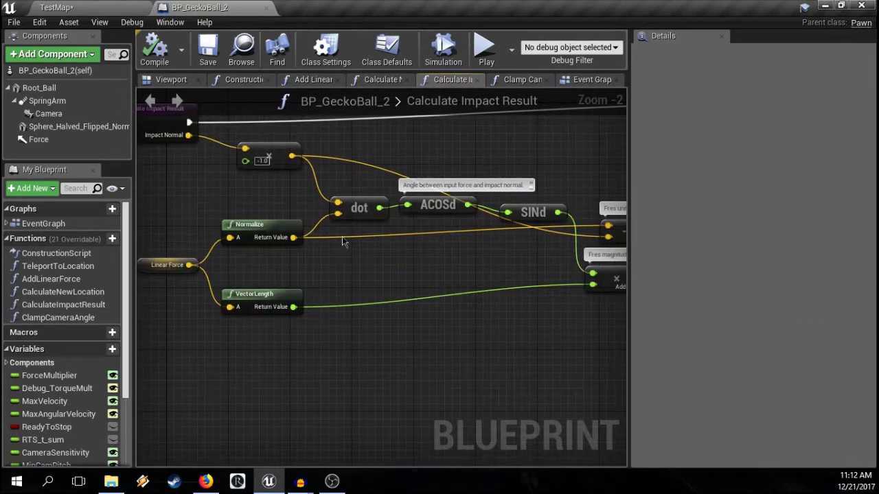
scroll(343, 242, up, 2)
right_drag(446, 217, 318, 259)
right_drag(388, 262, 230, 281)
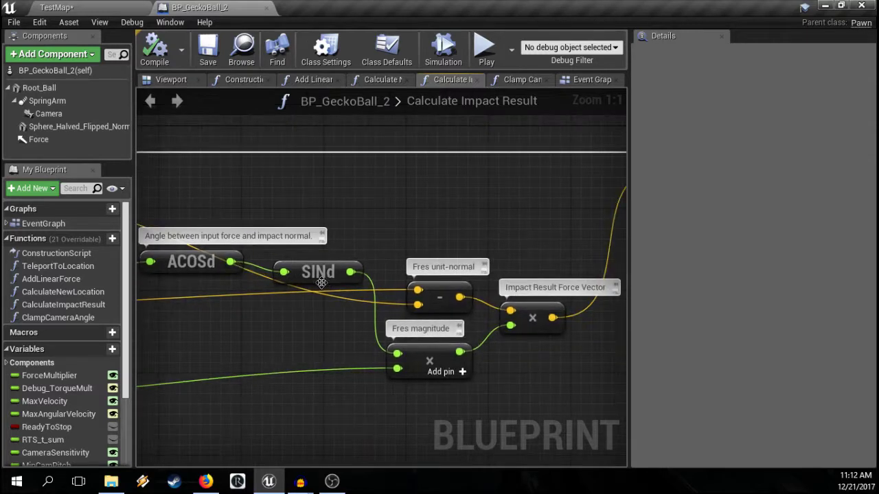
right_drag(313, 296, 438, 285)
right_drag(309, 263, 464, 232)
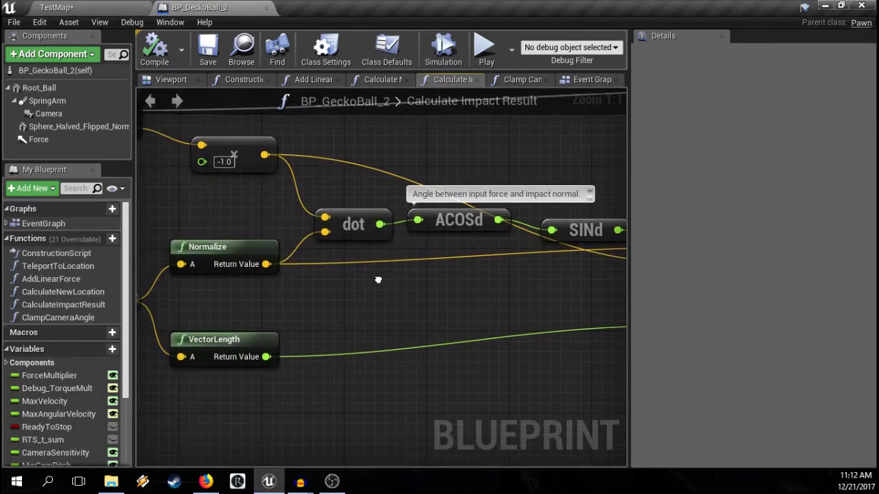
Step: Follow Calculate Impact Result through the Fres unit-normal and Fres magnitude nodes to the Return Node
right_drag(574, 288, 548, 351)
scroll(394, 318, down, 1)
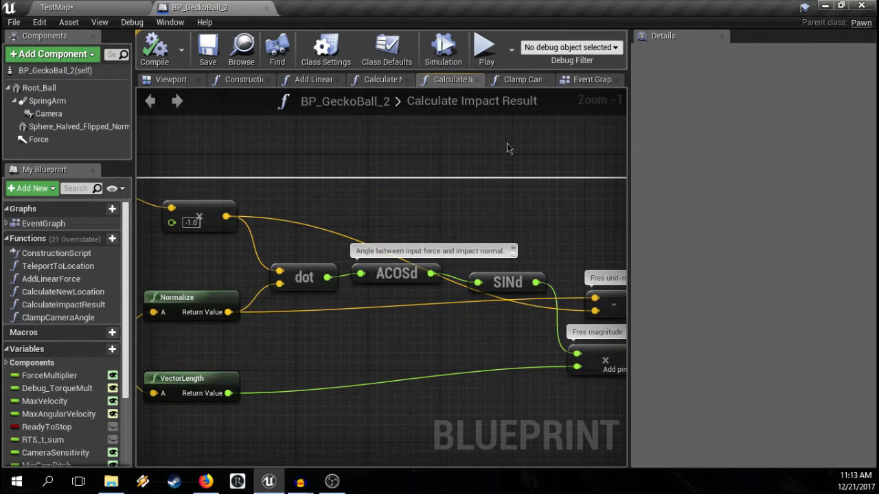
right_drag(488, 182, 460, 177)
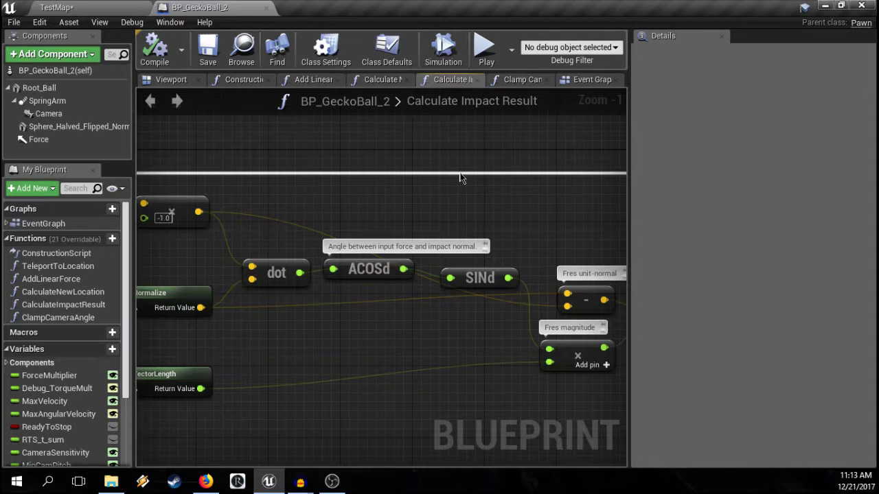
right_drag(466, 179, 309, 207)
right_drag(472, 279, 388, 238)
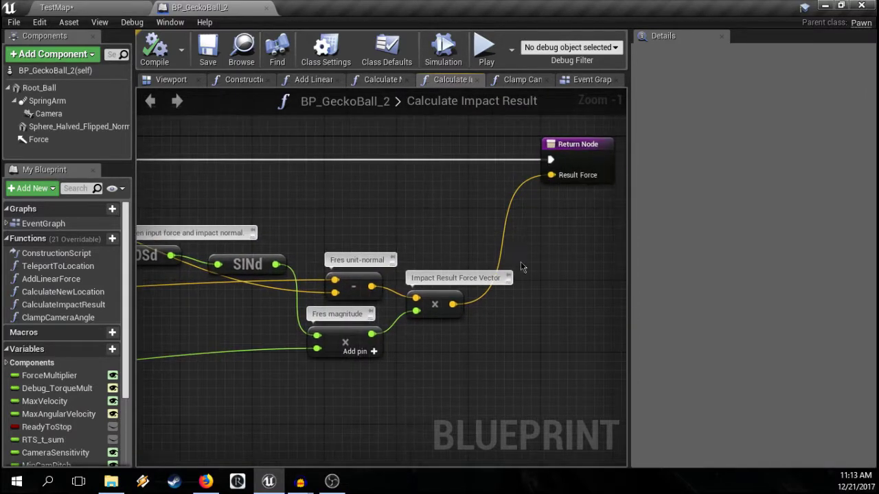
right_drag(428, 195, 370, 224)
Step: Open the Clamp Camera Angle function and examine how the spring arm's pitch is range-checked, clamped and applied with SetRelativeRotation
click(520, 79)
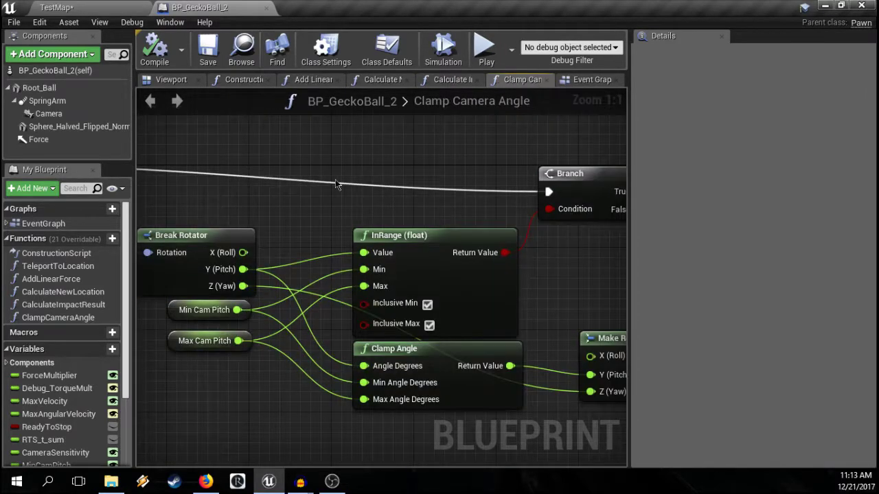
right_drag(335, 179, 378, 139)
scroll(378, 138, down, 1)
right_drag(559, 191, 802, 210)
right_drag(612, 219, 311, 227)
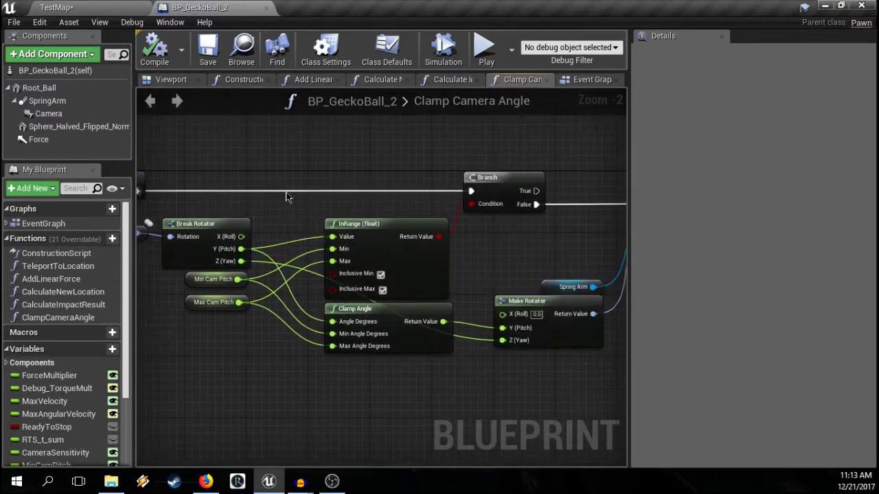
right_drag(452, 185, 285, 194)
mouse_move(410, 222)
right_down()
mouse_move(423, 252)
mouse_move(411, 232)
right_up()
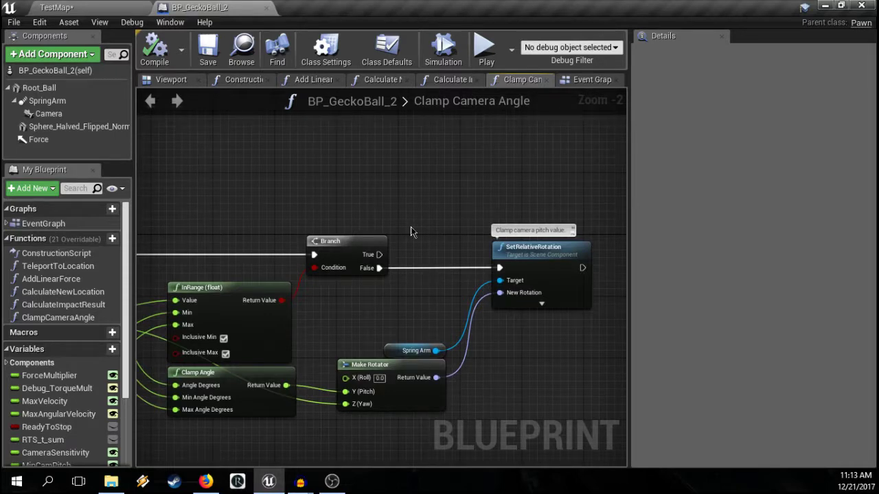
right_drag(411, 228, 431, 230)
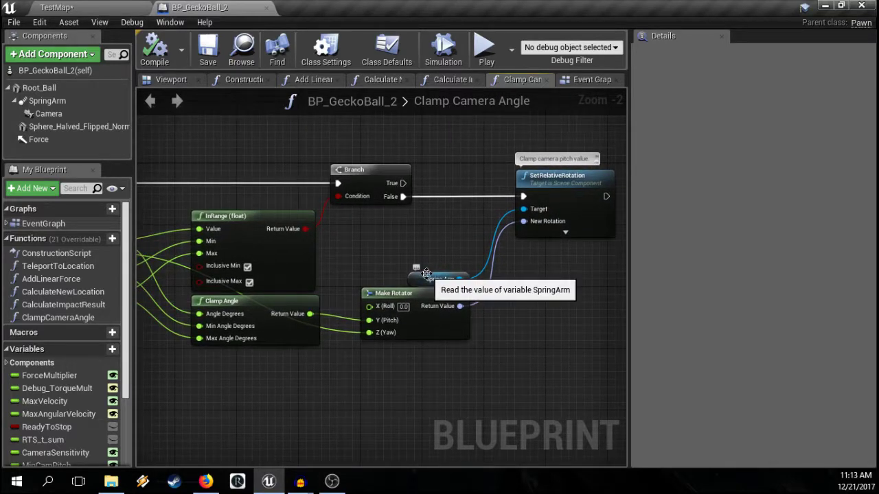
right_drag(416, 276, 492, 226)
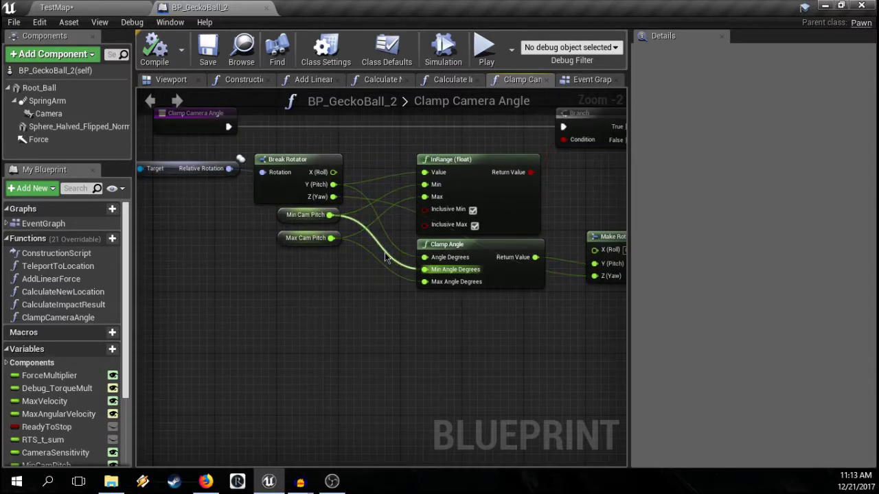
right_drag(440, 241, 182, 376)
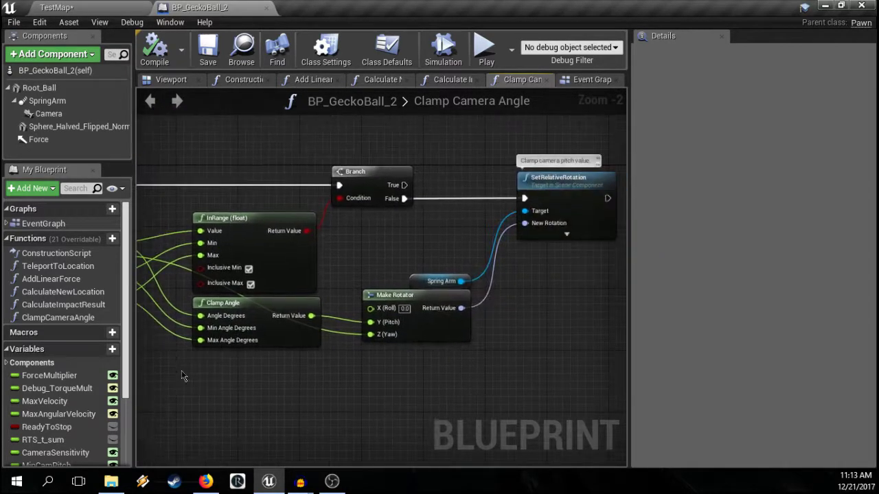
right_drag(471, 101, 428, 138)
Step: Open the Calculate New Location function and examine the delta time, acceleration and velocity terms of its calculation
click(356, 81)
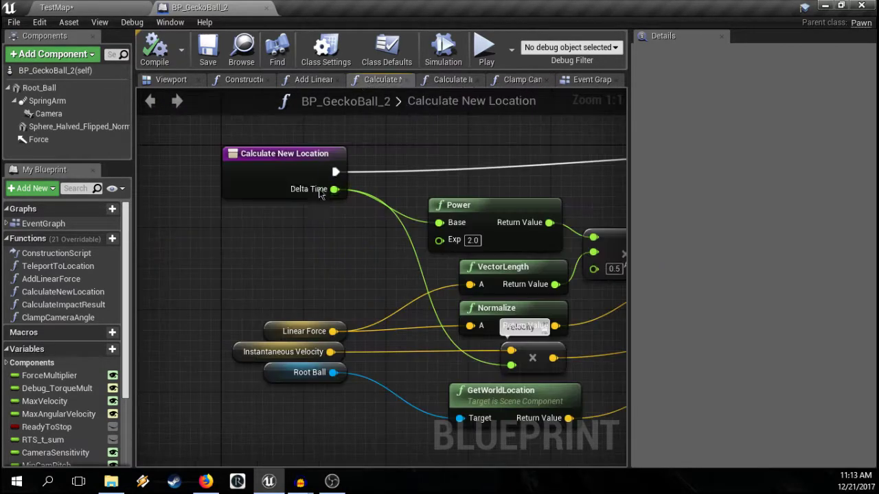
right_drag(253, 193, 172, 128)
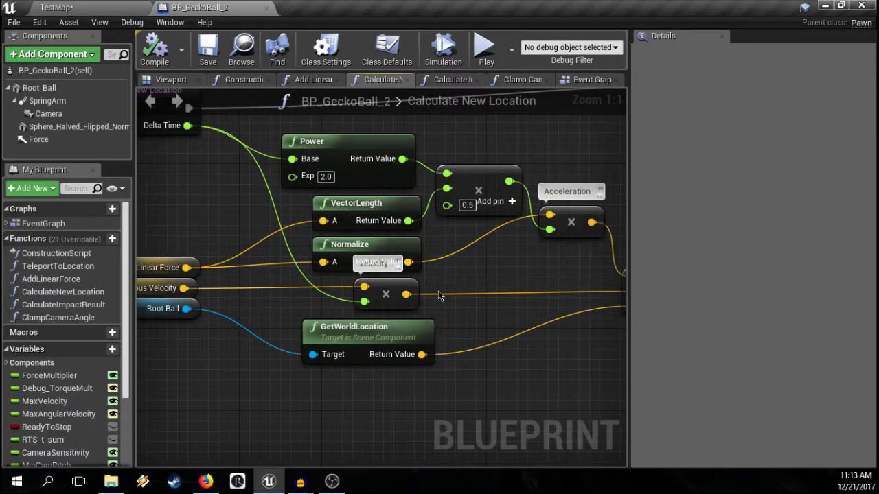
scroll(453, 280, down, 3)
scroll(457, 278, up, 2)
right_drag(460, 319, 488, 340)
right_drag(386, 280, 389, 291)
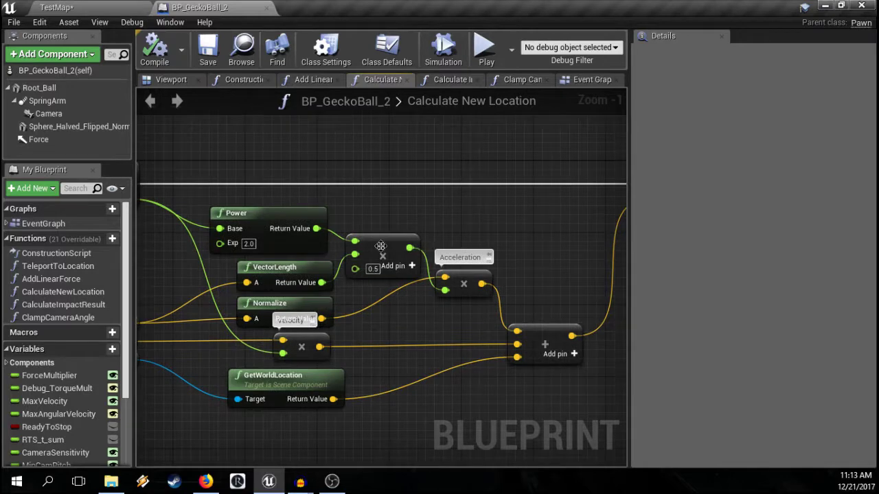
mouse_move(350, 329)
right_down()
mouse_move(398, 318)
mouse_move(358, 371)
mouse_move(348, 335)
right_up()
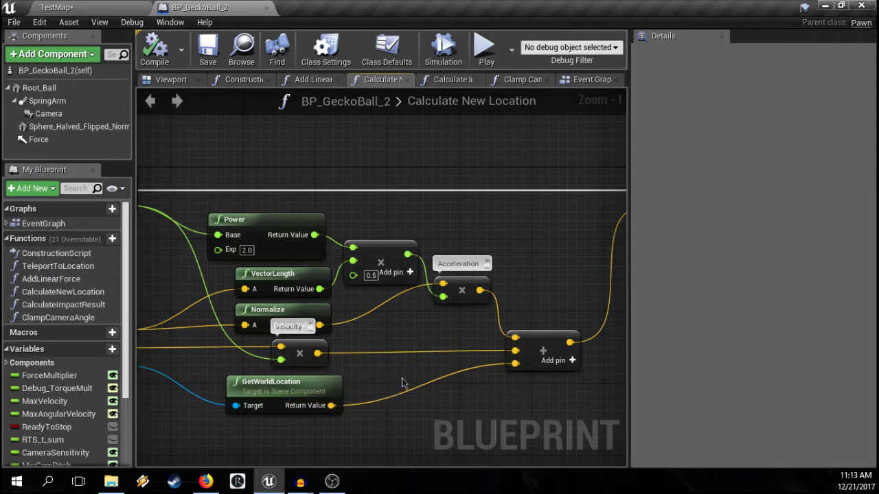
right_drag(405, 294, 378, 280)
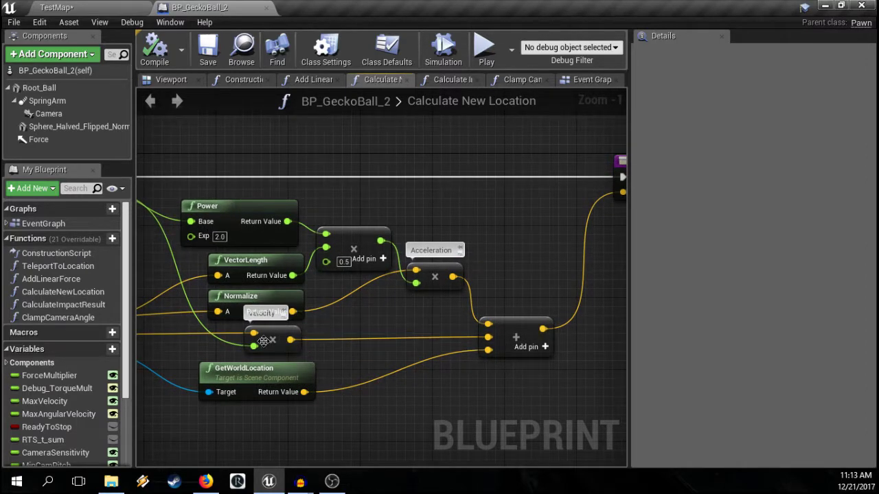
Step: Trace the summed acceleration, velocity and world location terms in Calculate New Location to the Return Node's New Location
right_drag(337, 346, 438, 329)
right_drag(537, 353, 367, 337)
right_drag(240, 335, 311, 311)
right_drag(383, 178, 348, 192)
right_drag(484, 248, 434, 255)
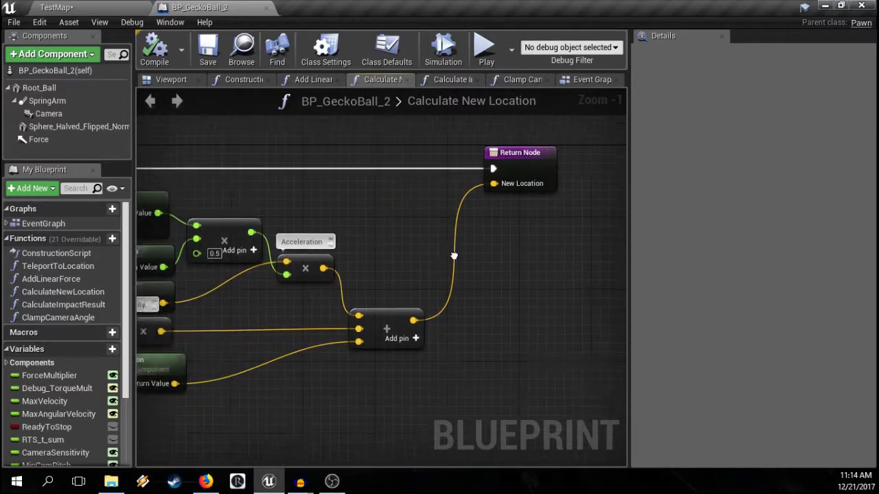
right_drag(378, 271, 529, 304)
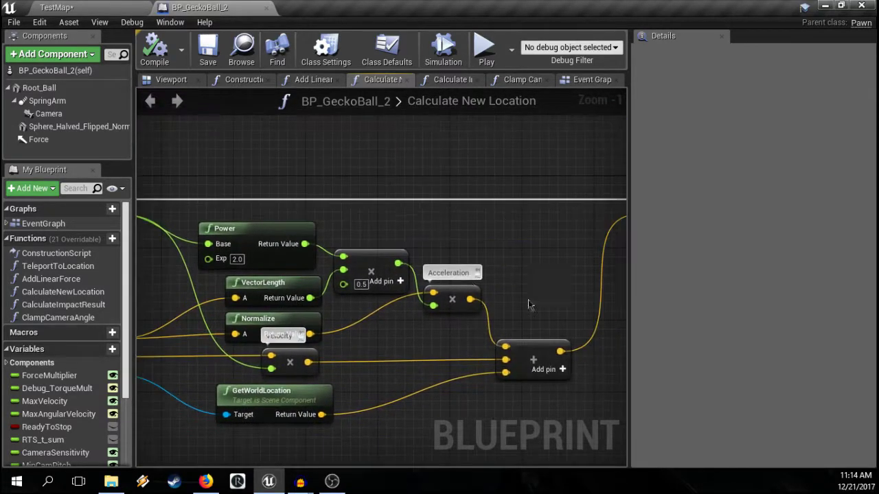
Step: Open the Add Linear Force function and view how the incoming force is added to the Linear Force variable
click(313, 79)
right_drag(364, 303, 293, 261)
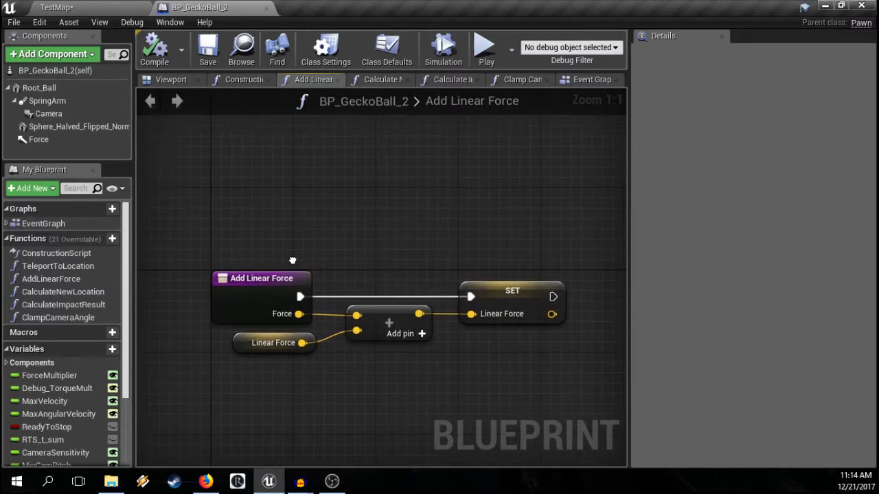
Step: Reorder the Event Graph to follow the Construction Script and trace its flow from Calculate New Location to Calculate Impact Result
click(249, 80)
drag(563, 82, 285, 80)
right_drag(344, 266, 362, 150)
scroll(362, 153, down, 1)
scroll(362, 152, down, 1)
right_drag(346, 219, 522, 299)
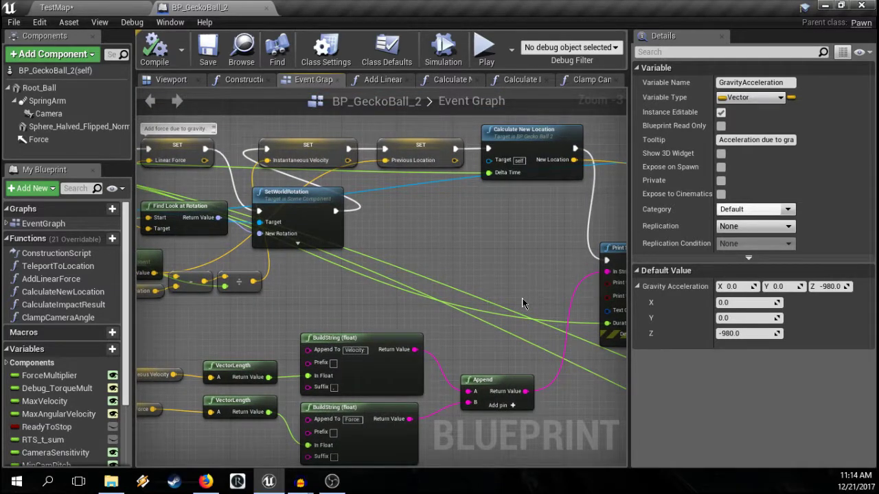
right_drag(432, 297, 251, 301)
mouse_move(326, 297)
right_down()
mouse_move(247, 303)
mouse_move(333, 337)
mouse_move(326, 322)
right_up()
right_drag(543, 312, 282, 309)
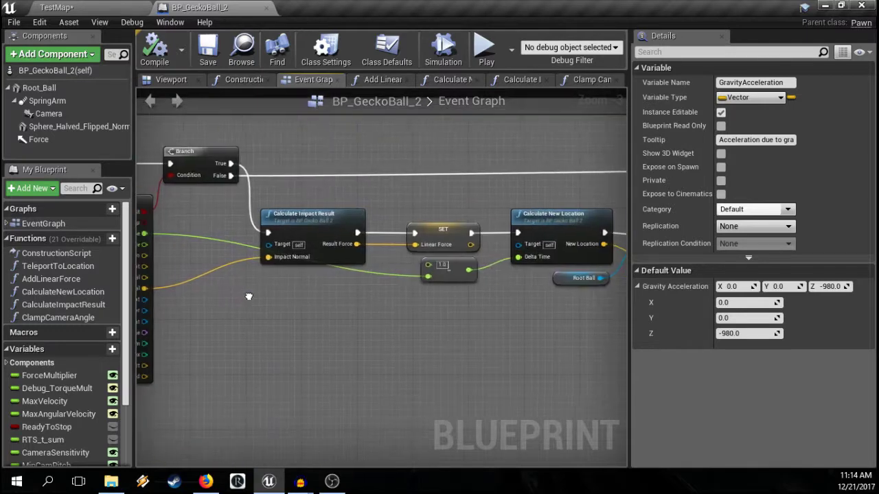
Step: Examine how SetWorldLocation's Sweep Hit Result passes through Break Hit Result to the Branch and Calculate Impact Result
scroll(422, 337, down, 3)
scroll(244, 273, up, 4)
right_drag(244, 273, 395, 297)
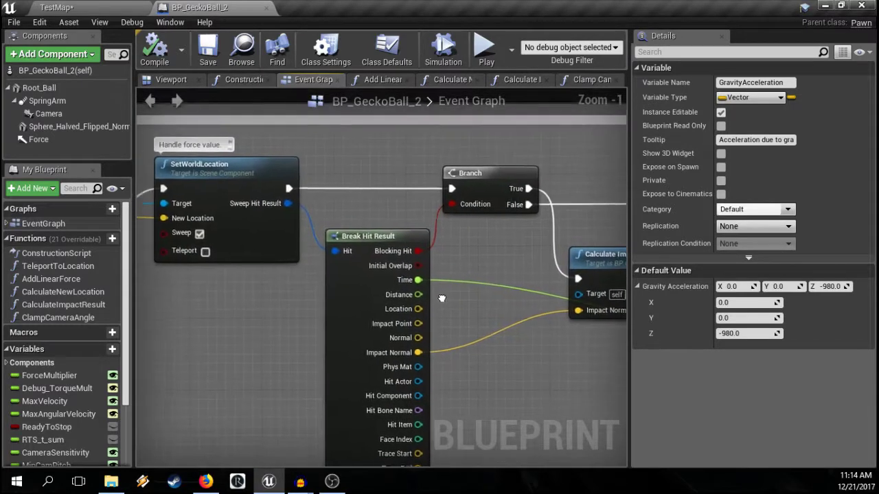
scroll(260, 213, up, 1)
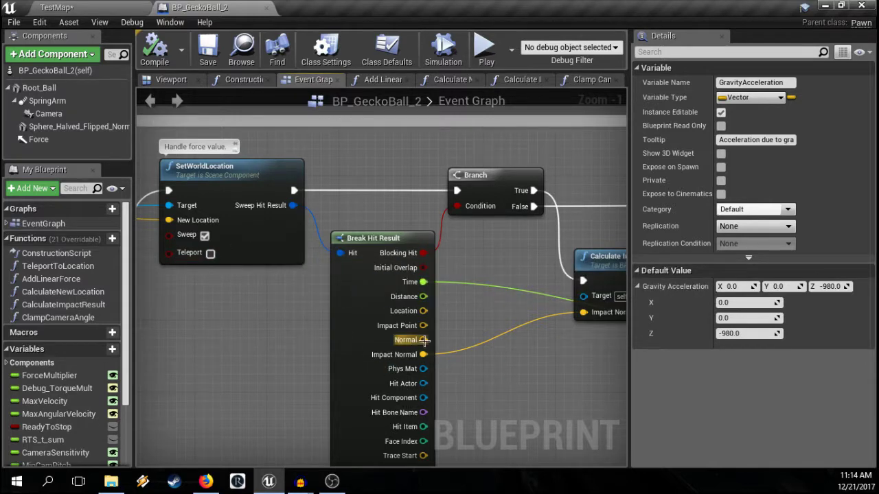
Step: Trace the post-impact Calculate New Location and SetWorldLocation nodes through the Linear Force reset to Clamp Camera Angle
right_drag(531, 356, 453, 313)
right_drag(576, 363, 215, 347)
right_drag(371, 359, 157, 359)
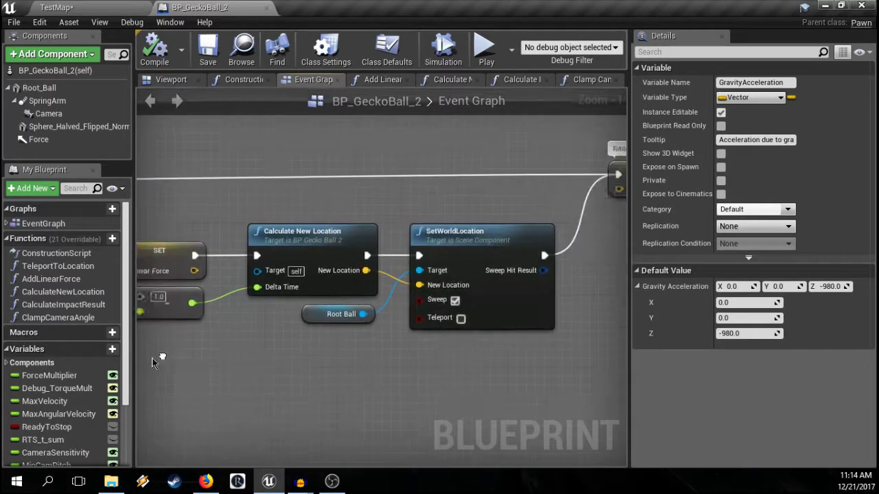
right_drag(407, 357, 261, 357)
right_drag(214, 224, 316, 221)
right_drag(446, 186, 208, 235)
right_drag(405, 252, 371, 274)
scroll(402, 304, down, 9)
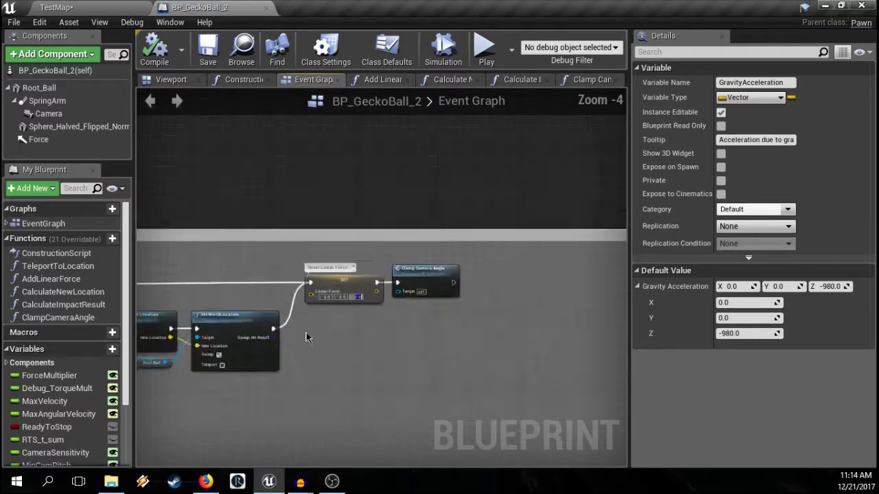
Step: Examine how the movement input vector is rotated by the camera yaw with RotateVectorAroundAxis and passed to Add Linear Force
scroll(445, 204, down, 1)
right_drag(417, 326, 515, 109)
scroll(366, 192, up, 4)
scroll(369, 205, up, 4)
right_drag(364, 200, 315, 278)
scroll(526, 203, up, 2)
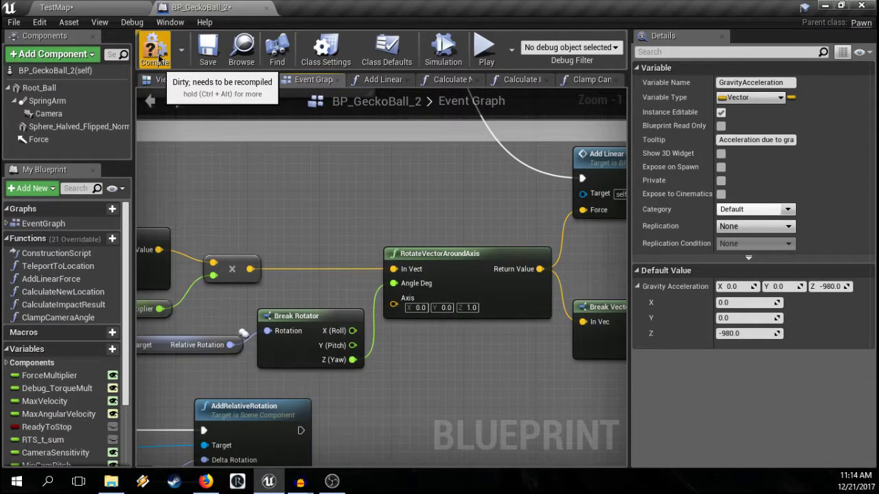
Step: Switch to the TestMap level and change the viewport's view mode to Lit
click(118, 8)
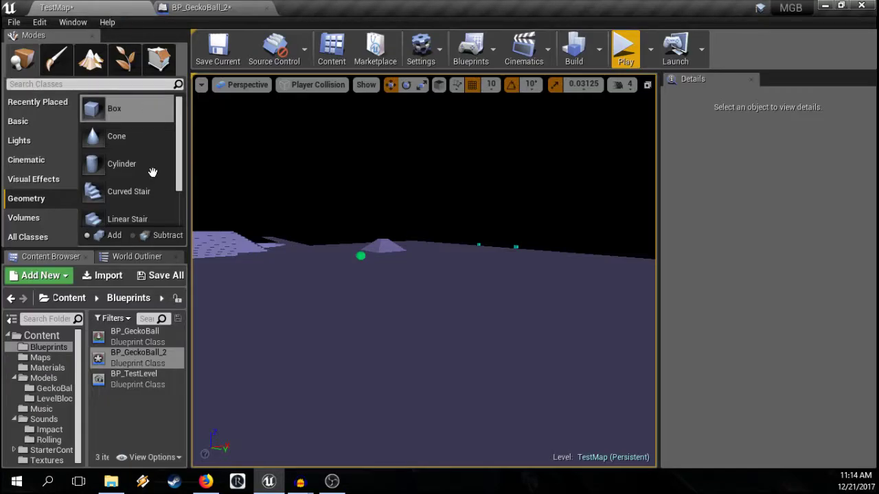
click(318, 84)
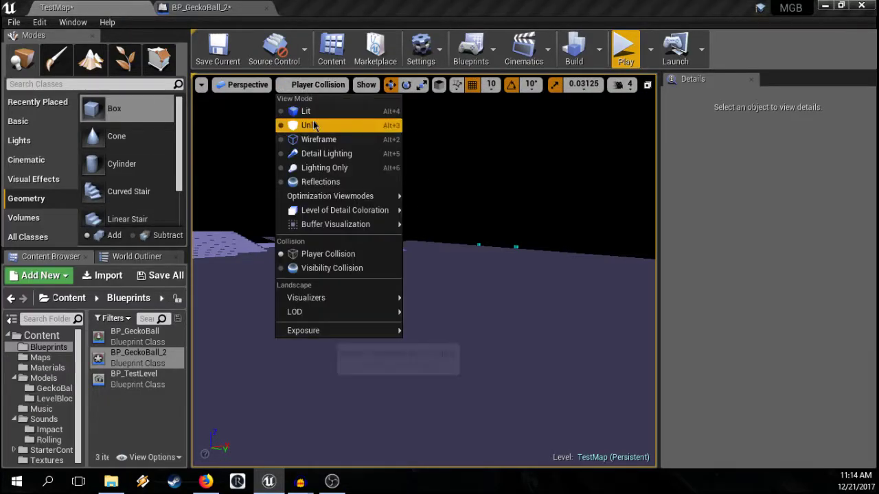
click(302, 113)
right_drag(367, 227, 339, 233)
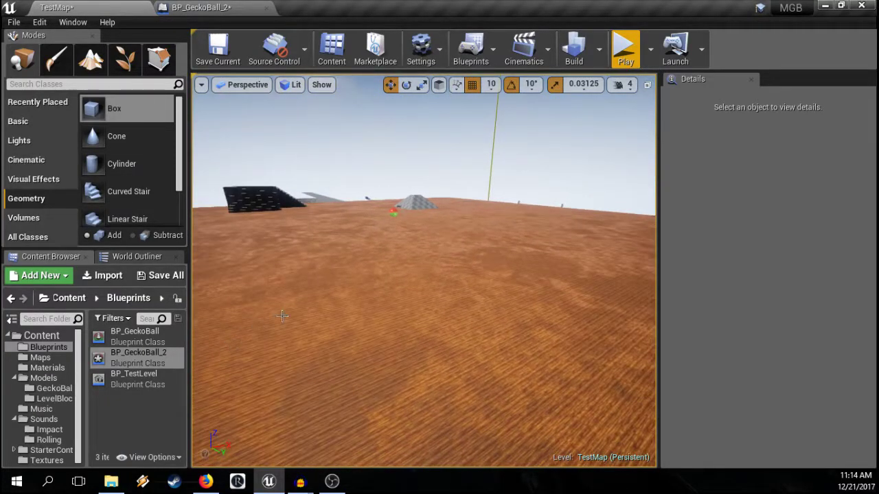
key(w)
right_drag(282, 316, 325, 293)
Step: Find the BP_GeckoBall actor among the level's actors and delete it
click(134, 342)
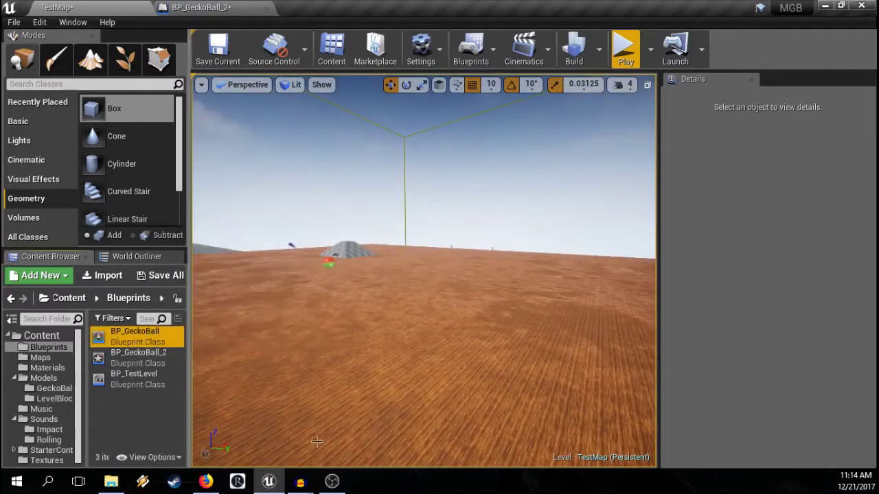
click(137, 256)
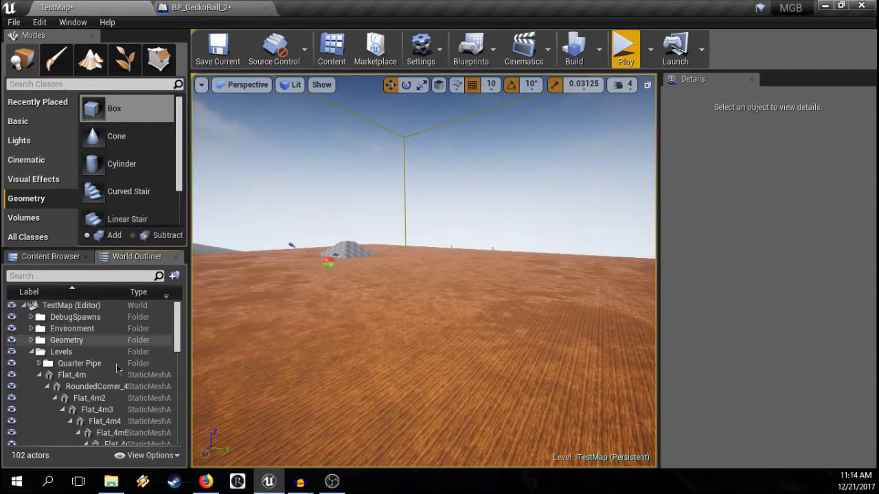
click(31, 352)
click(65, 375)
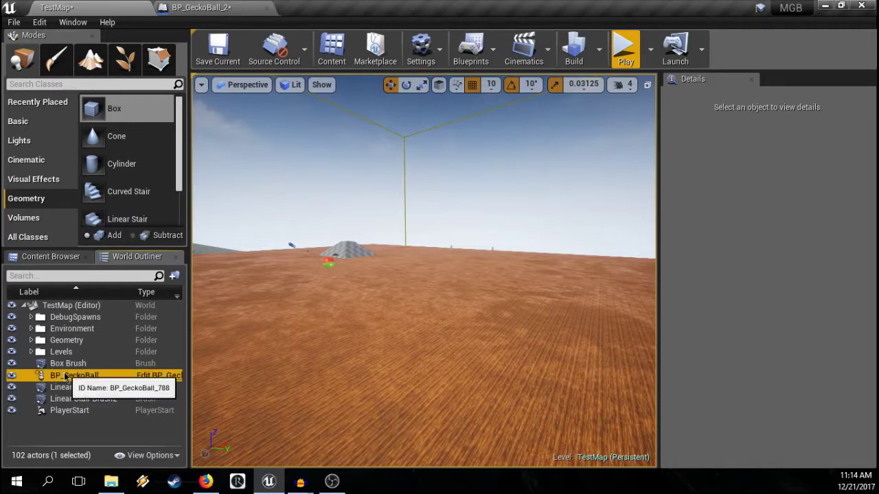
key(Delete)
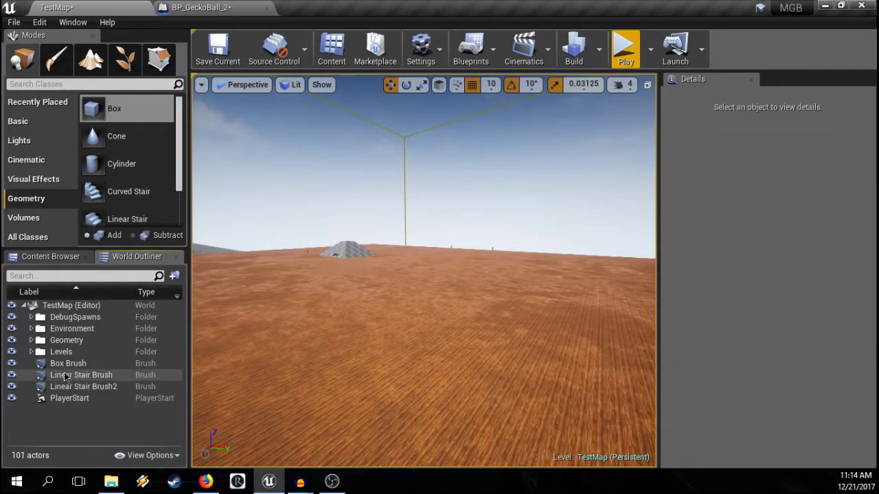
Step: Place a BP_GeckoBall_2 actor on the wooden floor and raise it to location -710, 1220, 200
click(41, 258)
drag(148, 361, 307, 310)
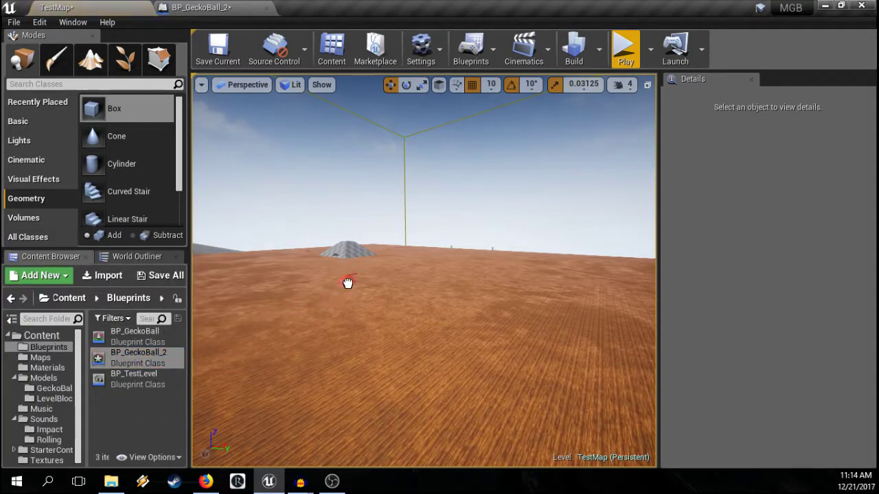
drag(348, 283, 344, 240)
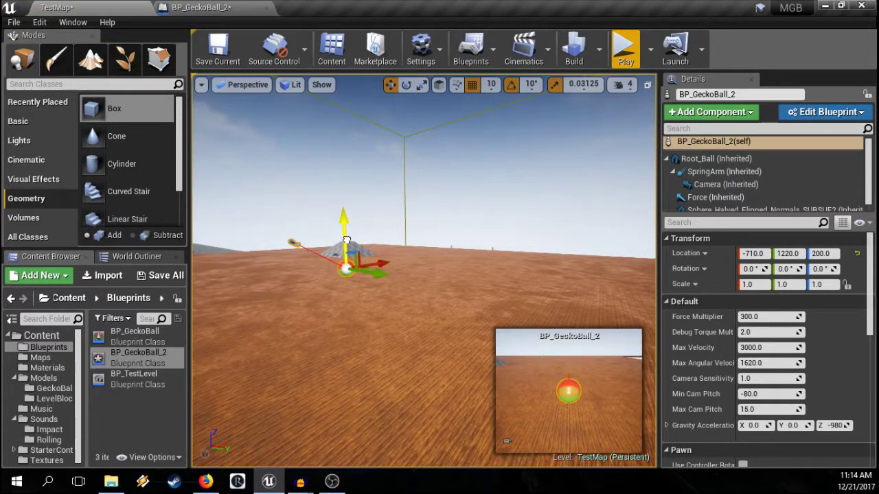
Step: Play the level, steer the ball sideways to test its custom physics, and end the session
click(624, 49)
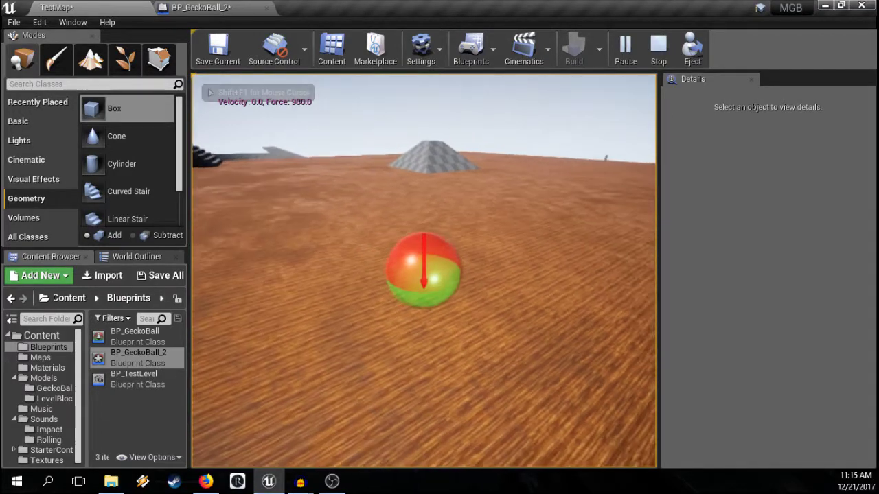
key(a)
key(d)
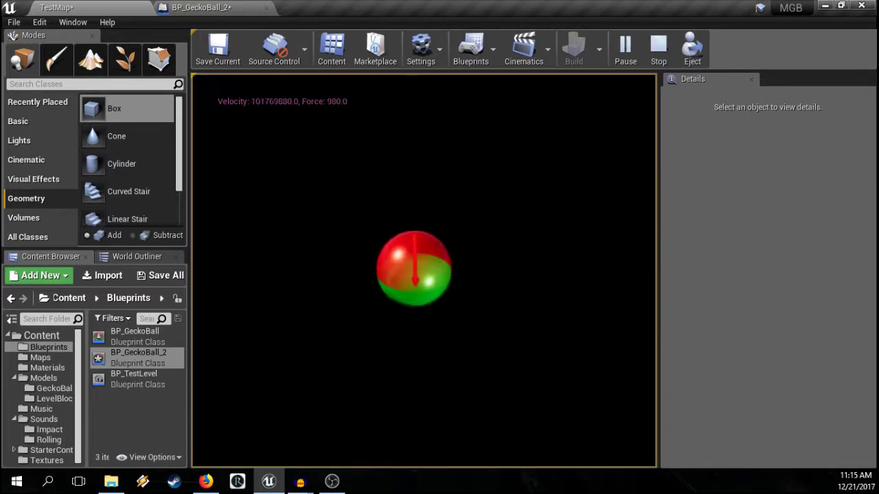
key(Escape)
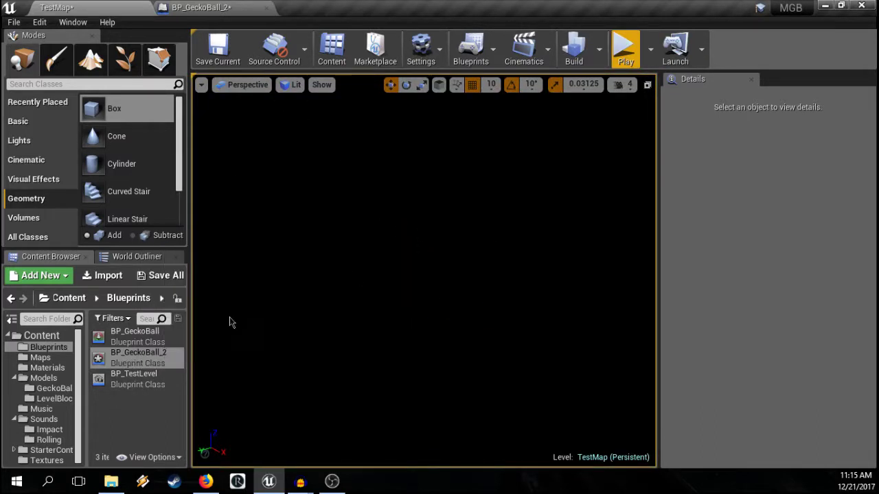
Step: Restart the play test, roll the ball forward to check its acceleration, and stop playing
click(626, 48)
key(Escape)
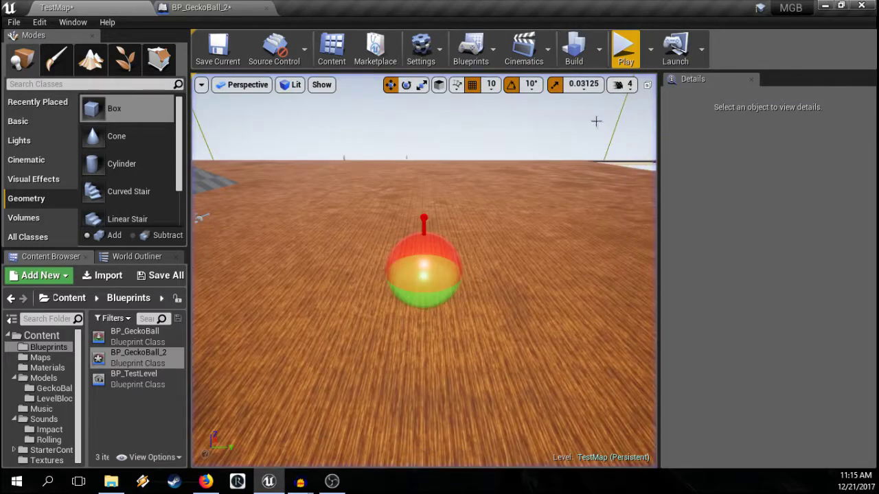
click(621, 66)
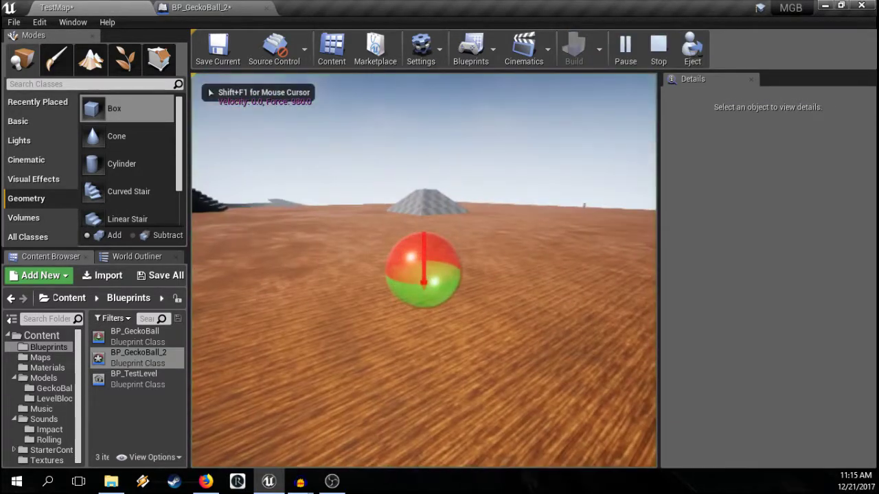
key(w)
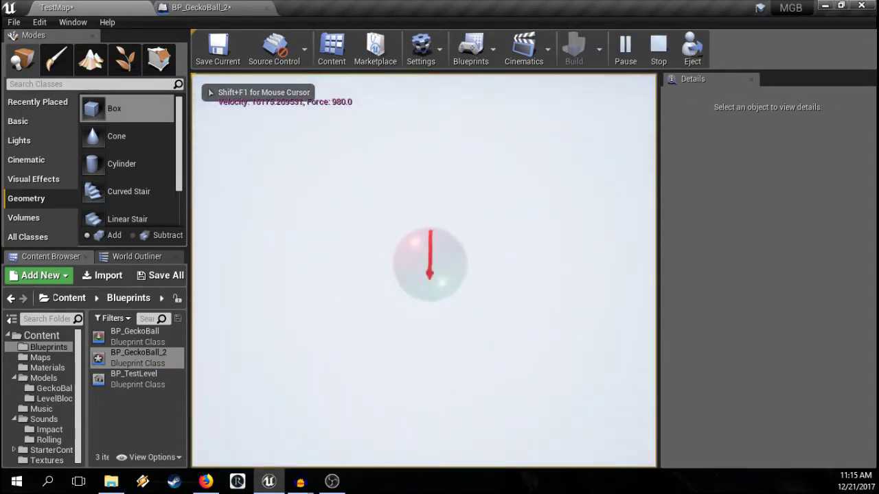
key(Escape)
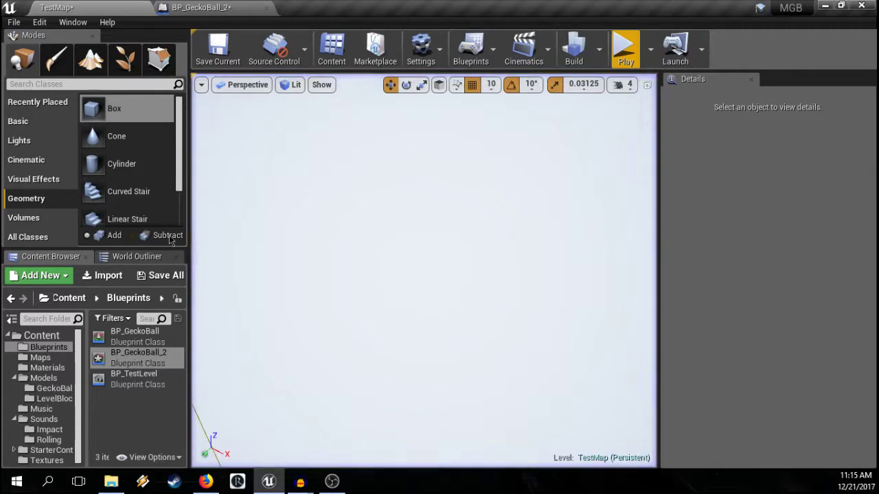
click(625, 55)
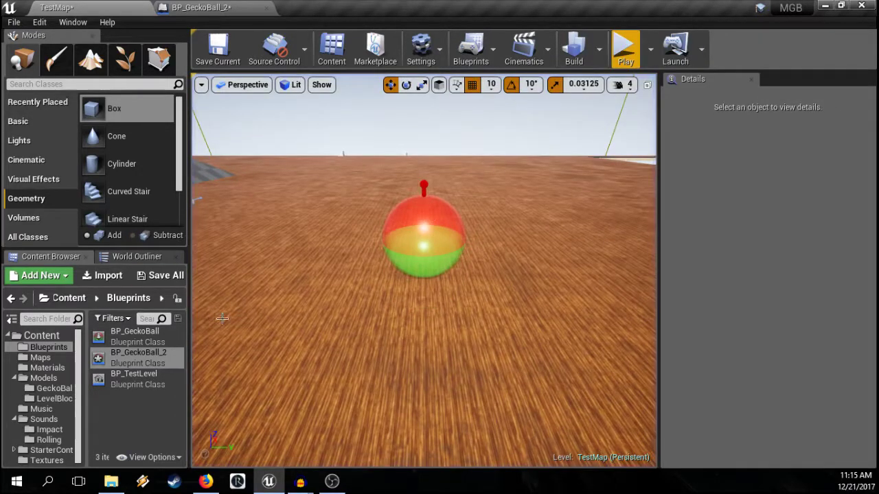
Step: Set the placed BP_GeckoBall_2's Force Multiplier to 100 and widen the property name column
click(429, 244)
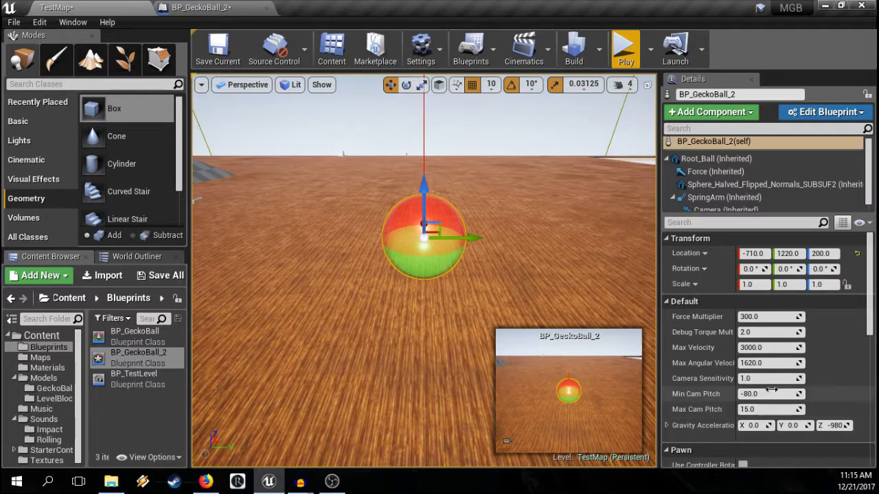
click(777, 318)
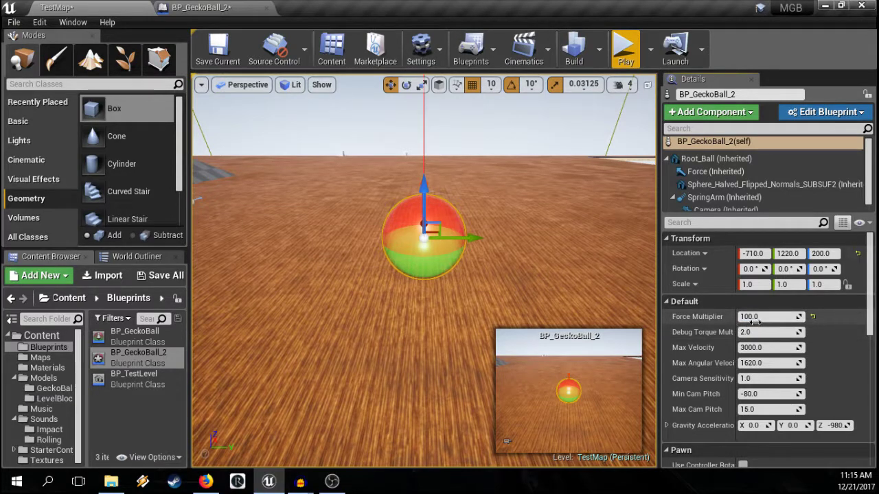
drag(736, 320, 754, 320)
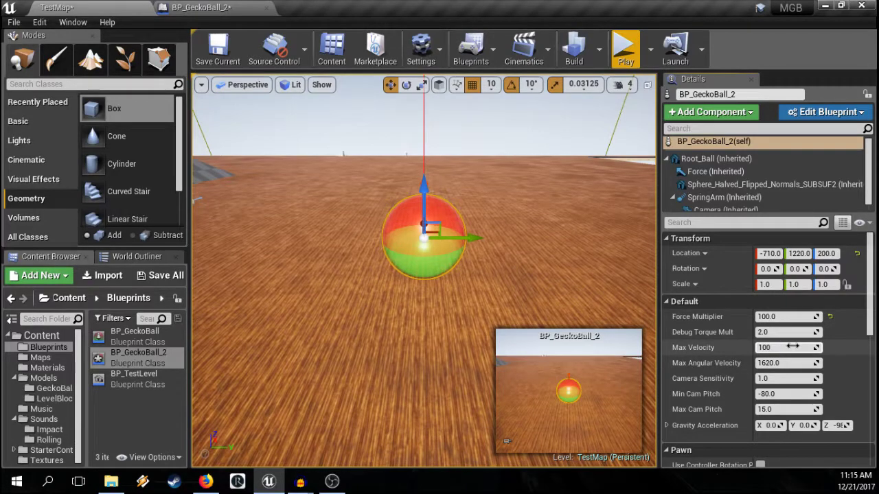
Step: Try to set the placed BP_GeckoBall_2's Max Velocity to 100
key(Return)
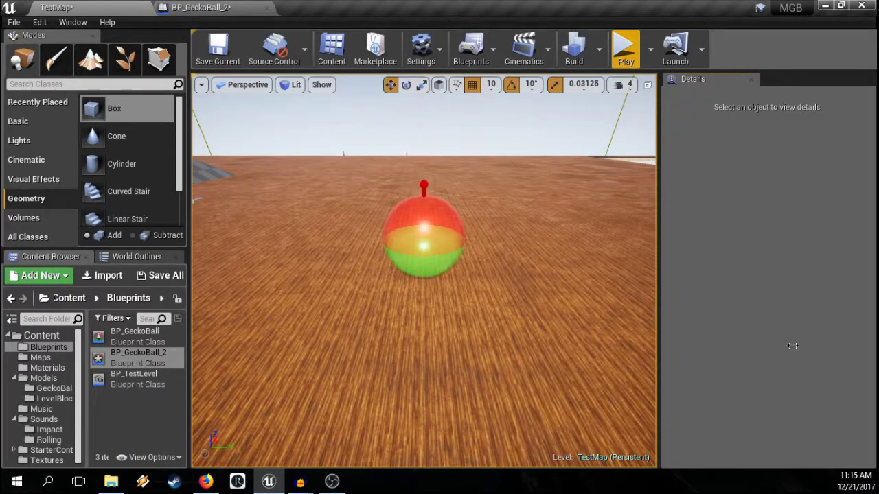
click(434, 234)
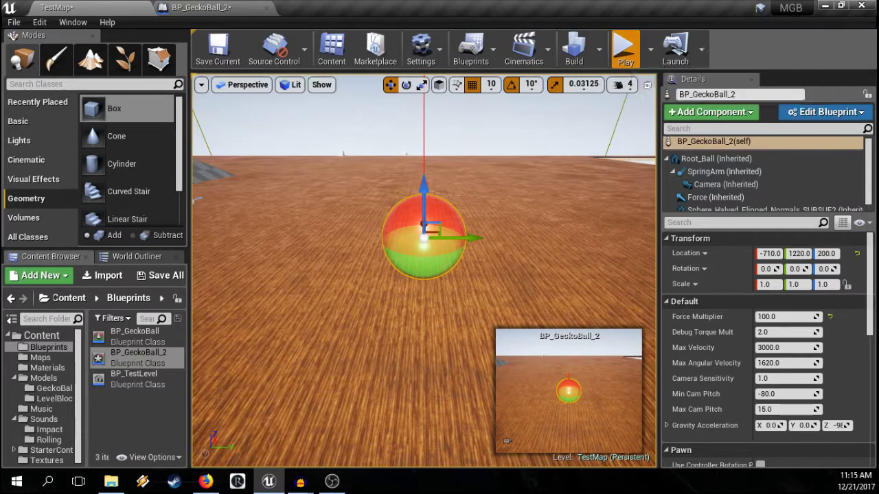
Step: Play-test BP_GeckoBall_2 with the current force settings, steering it sideways and forward over the floor and ramps, and end the session
key(alt+p)
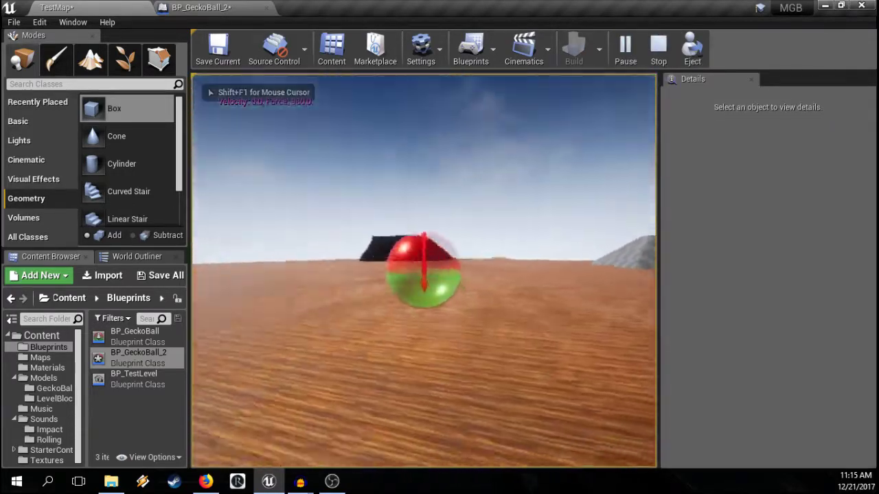
key(d)
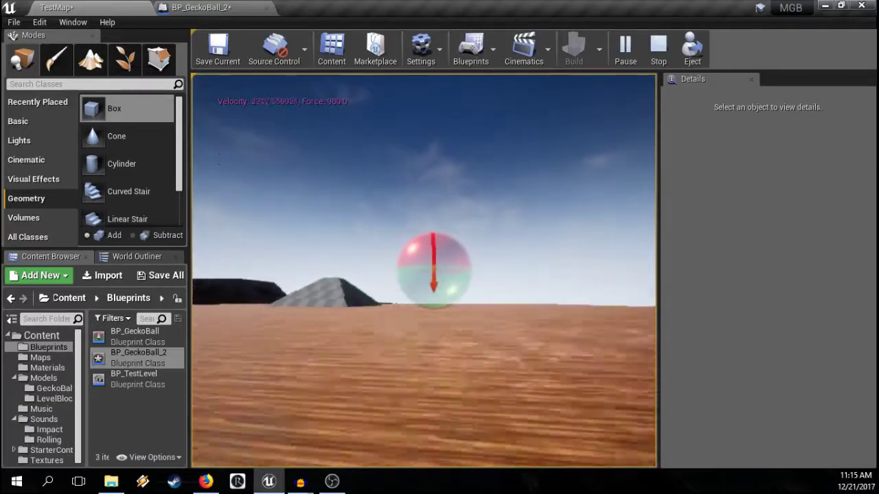
key(a)
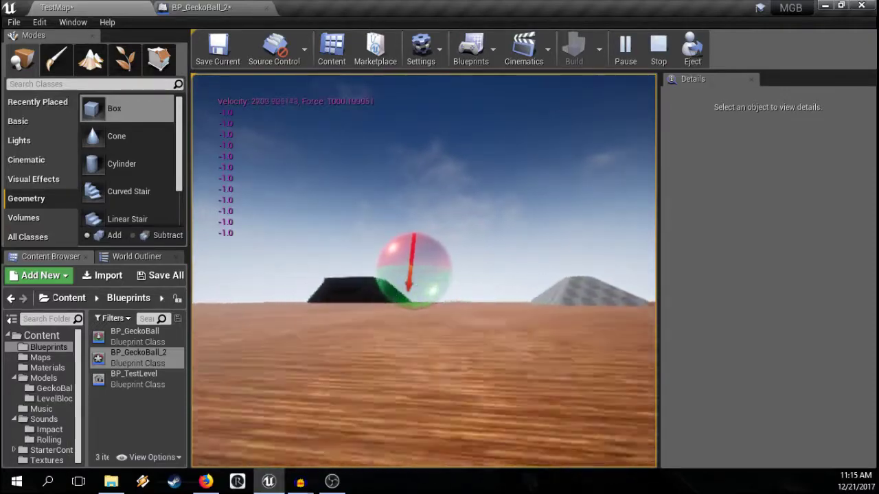
key(w)
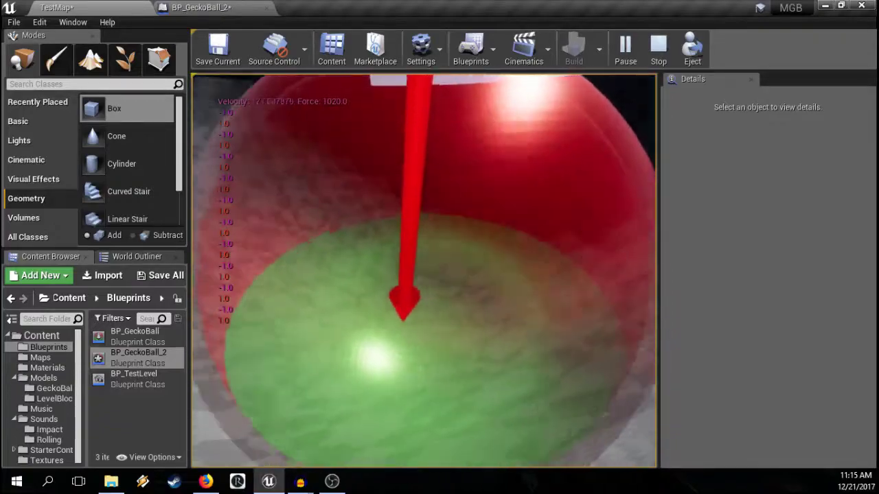
key(w)
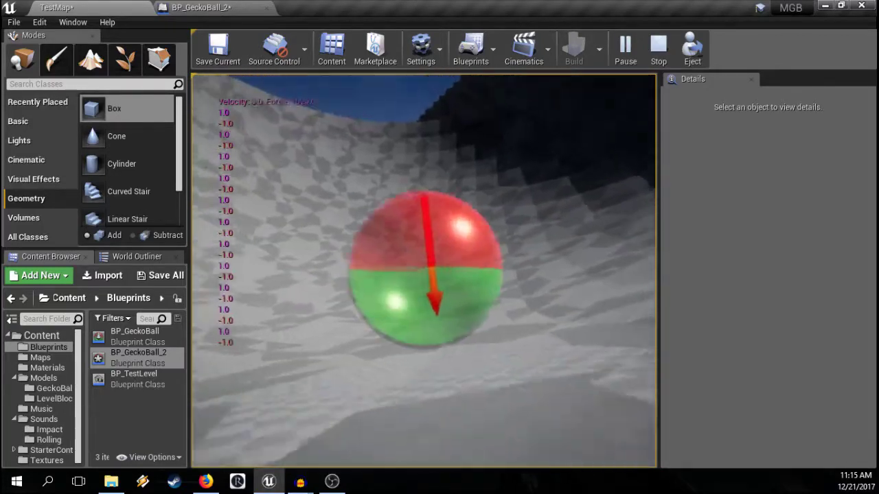
key(w)
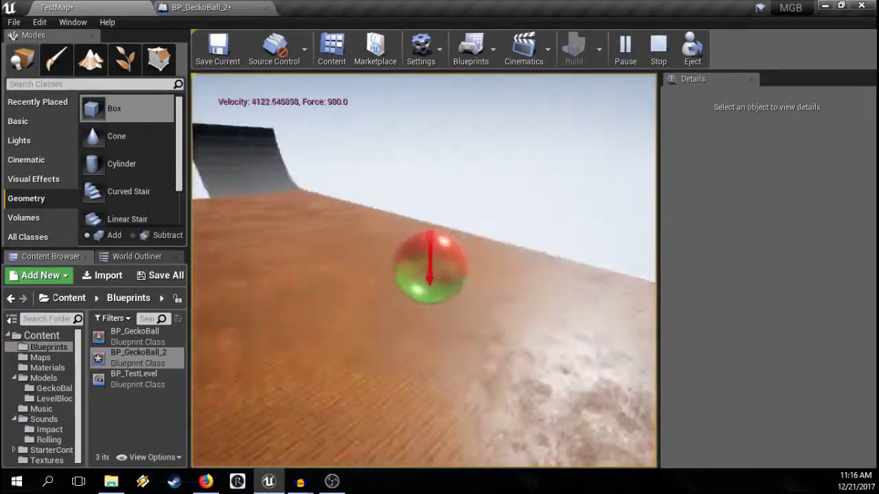
key(Escape)
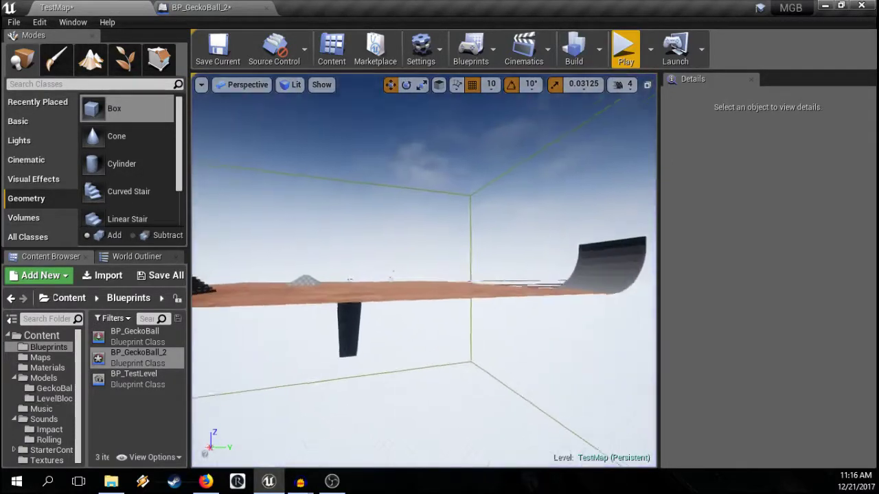
Step: Delete the placed BP_GeckoBall_2 actor from TestMap
right_drag(384, 158, 385, 158)
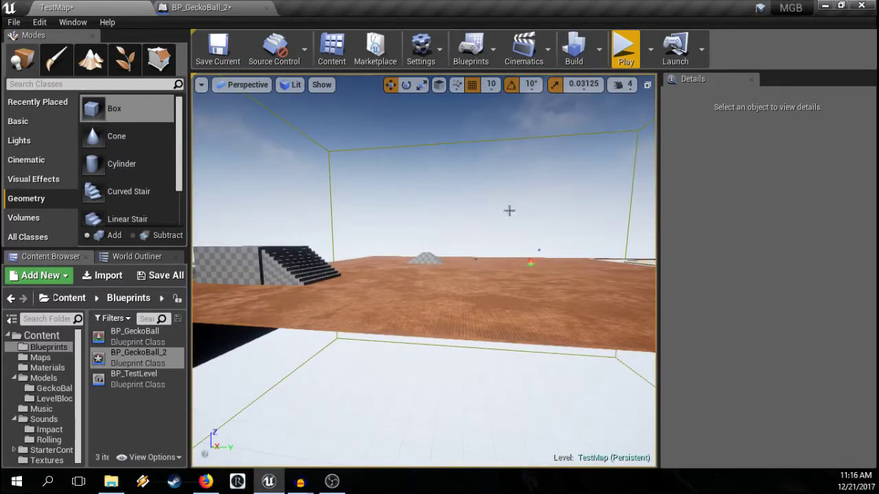
key(w)
right_drag(510, 210, 510, 210)
right_drag(507, 323, 507, 322)
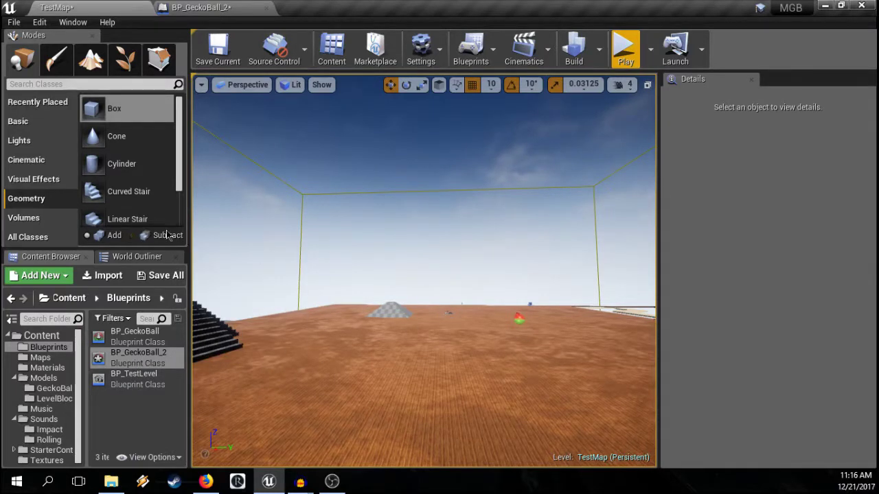
click(126, 258)
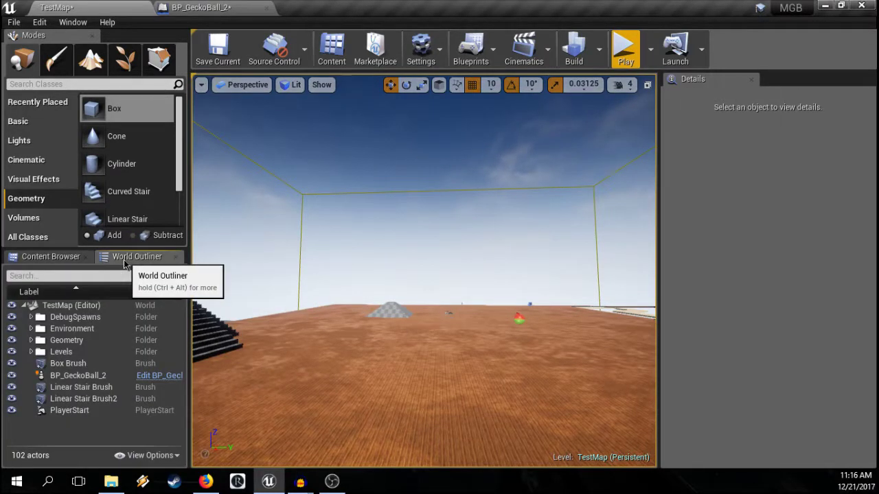
click(63, 375)
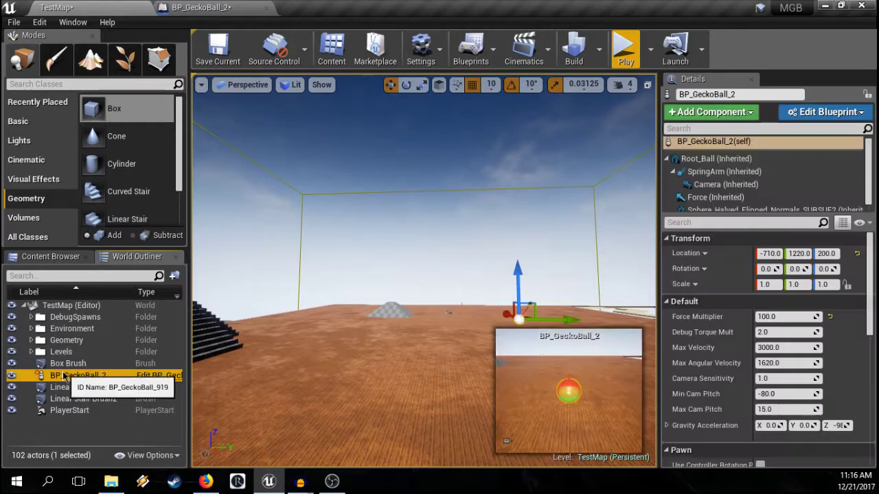
key(Delete)
Step: Place the BP_GeckoBall blueprint on the wooden floor and raise it to a Z location of 130
right_drag(424, 275, 405, 247)
click(50, 256)
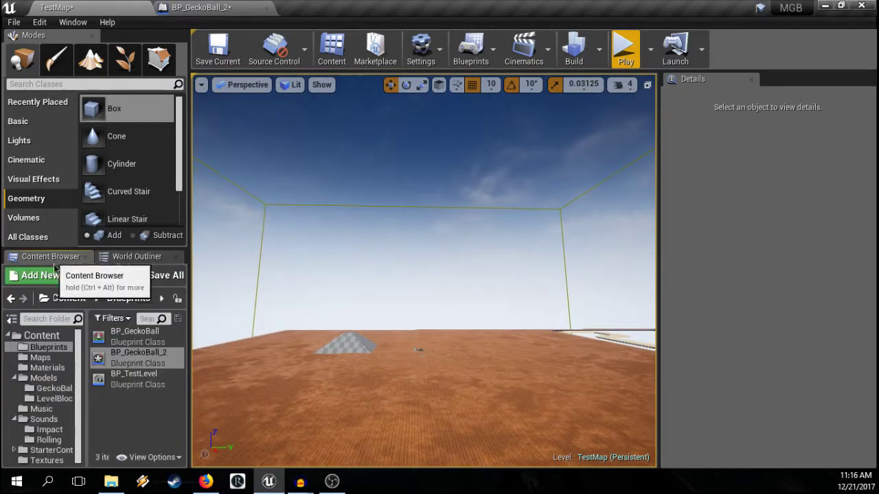
click(126, 334)
right_drag(357, 330, 352, 352)
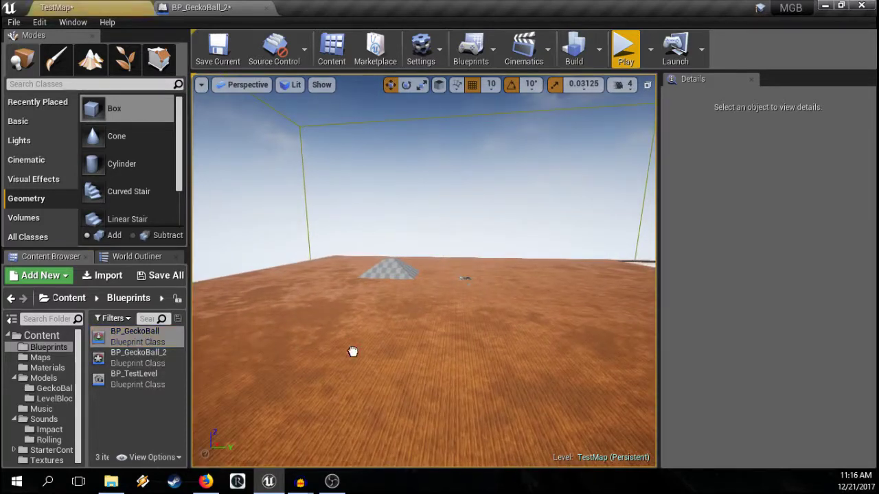
drag(352, 351, 421, 296)
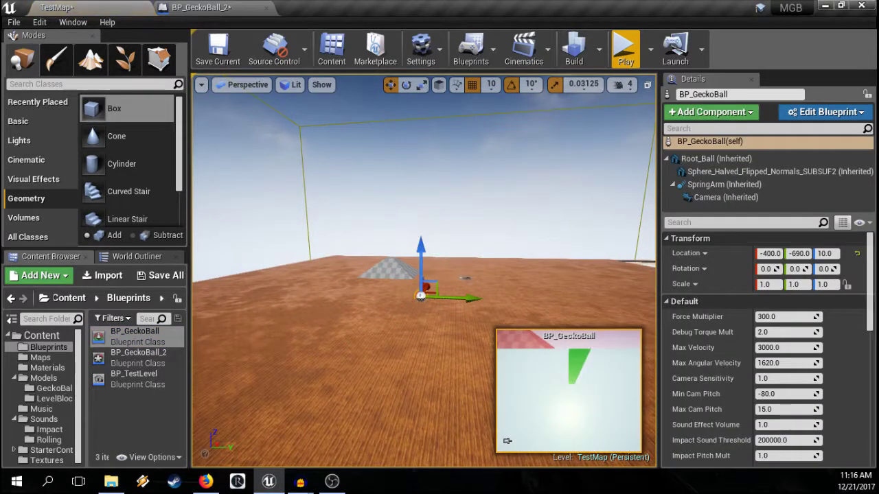
right_drag(421, 296, 447, 286)
drag(364, 295, 363, 266)
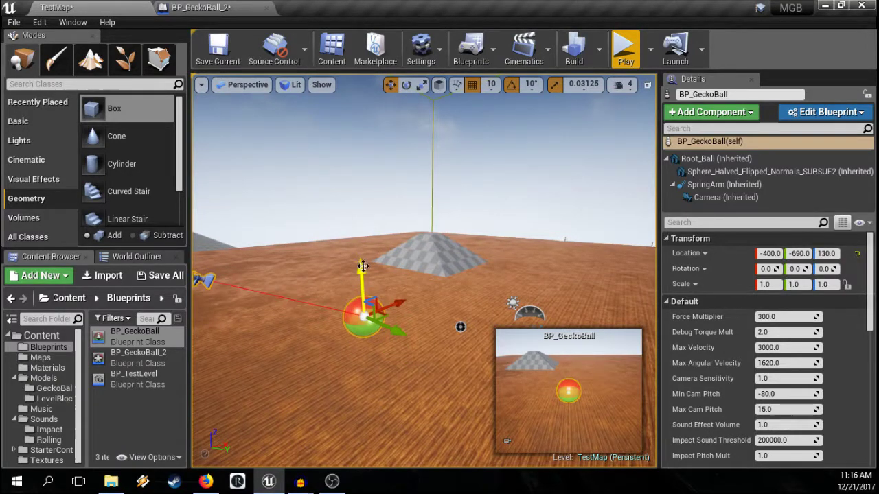
Step: Run a brief play test of the newly placed BP_GeckoBall and end it
click(625, 48)
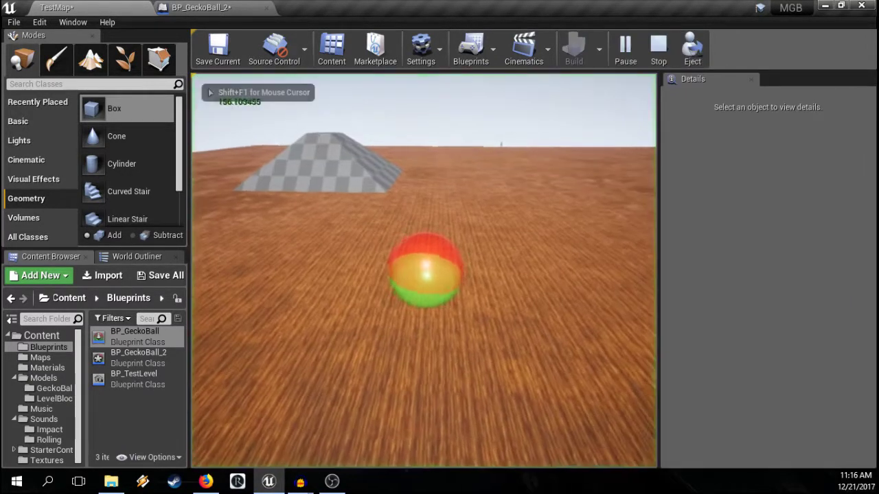
key(Escape)
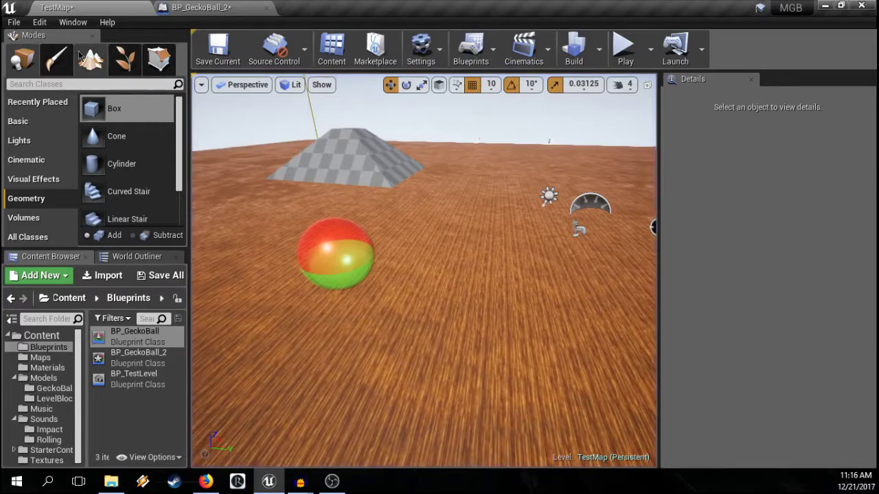
click(39, 22)
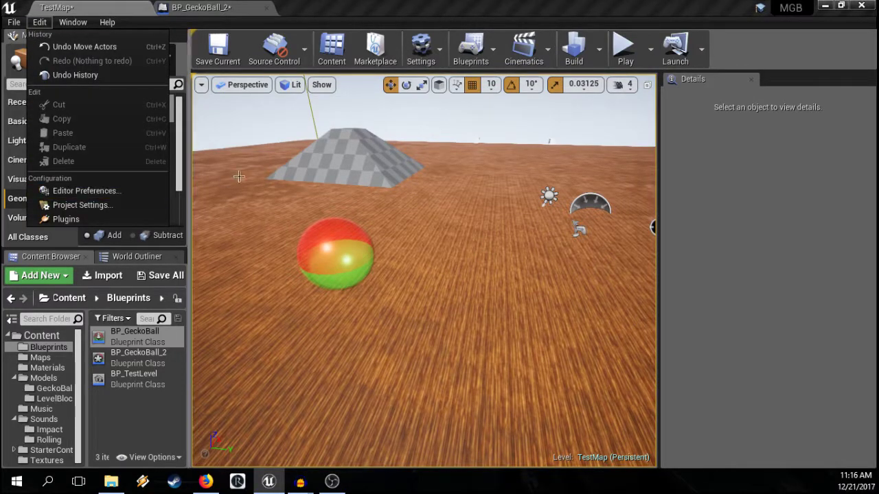
right_drag(239, 177, 330, 168)
key(s)
Step: In the project's Engine Physics settings, set Min Contact Offset to 2.0 and Max Contact Offset to 8.0, and close the settings
click(14, 22)
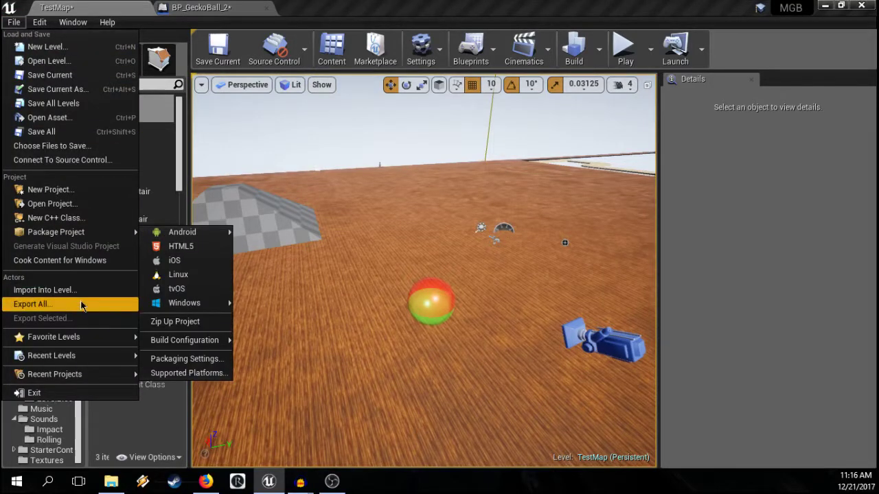
click(73, 22)
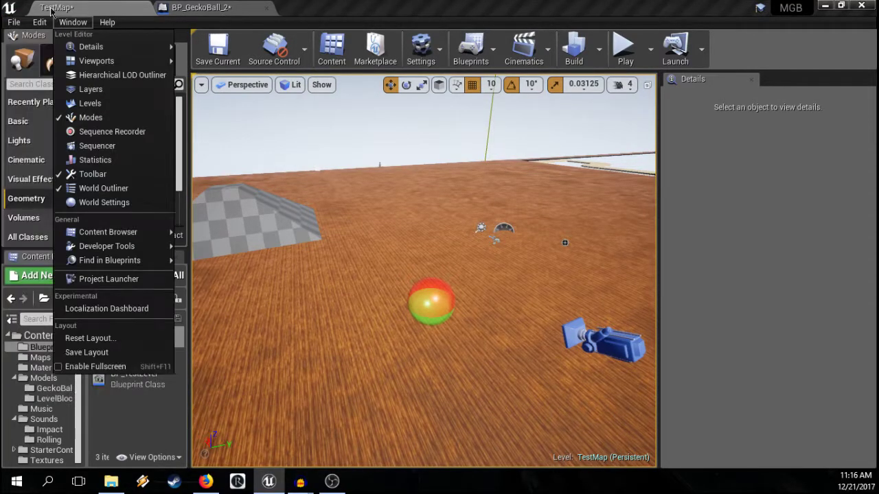
mouse_move(43, 24)
click(60, 210)
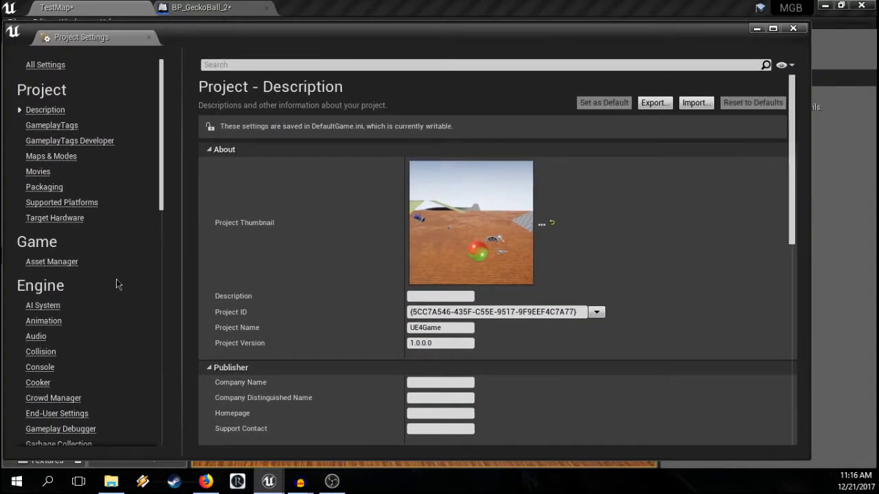
scroll(84, 297, down, 5)
click(39, 393)
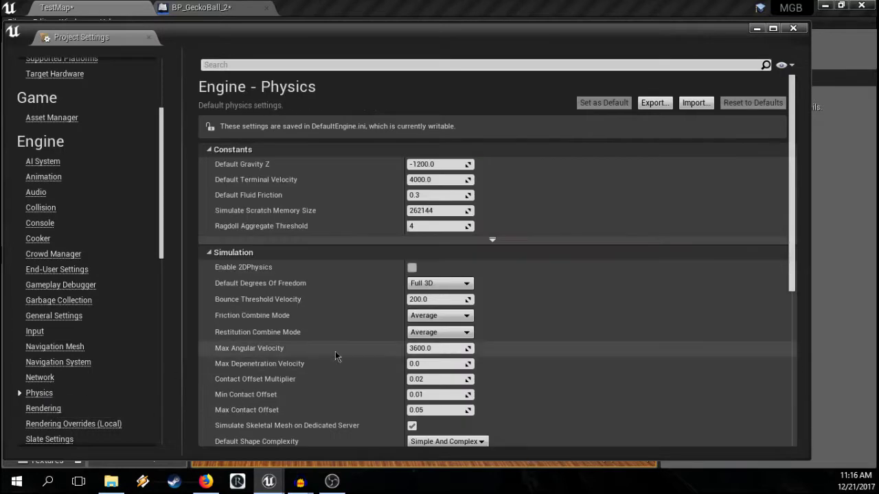
scroll(339, 347, down, 2)
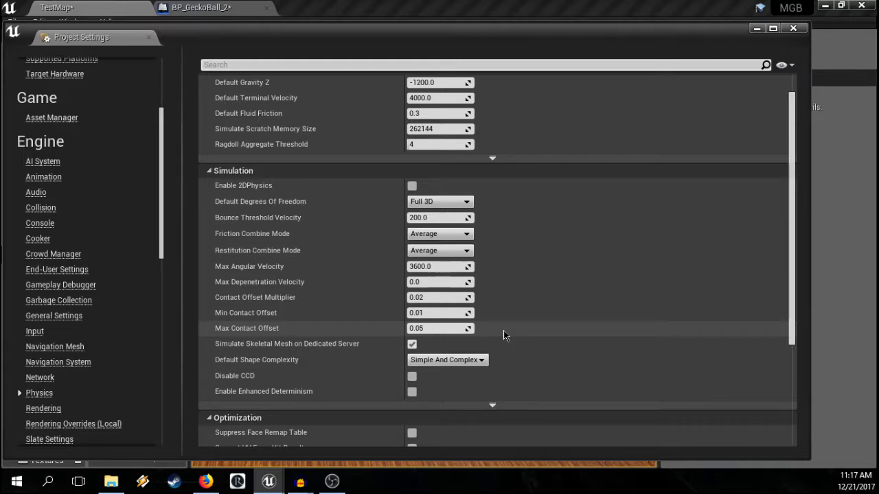
click(450, 313)
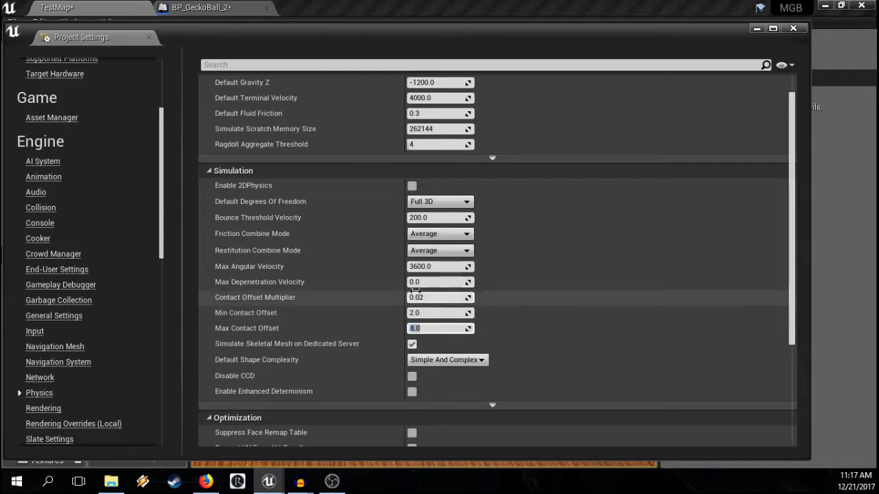
click(793, 28)
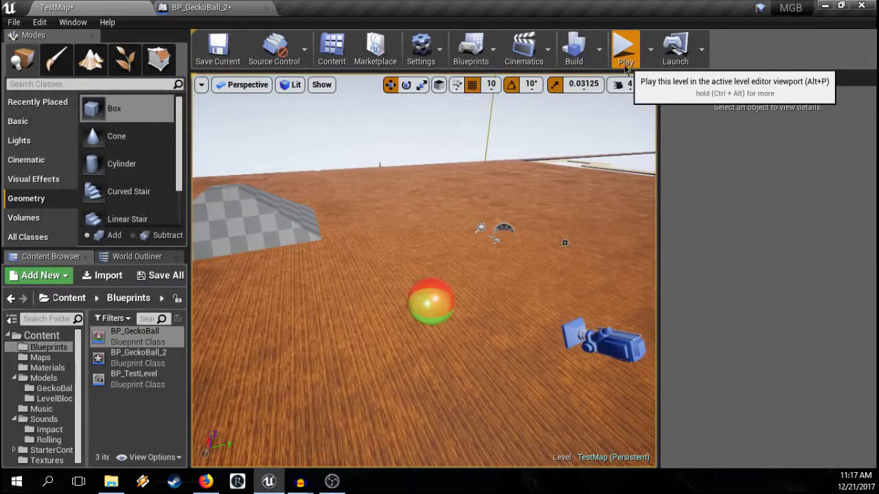
Step: Play the level, roll BP_GeckoBall forward across the wooden floor to the narrow track beside it, and stop playing
click(624, 55)
key(w)
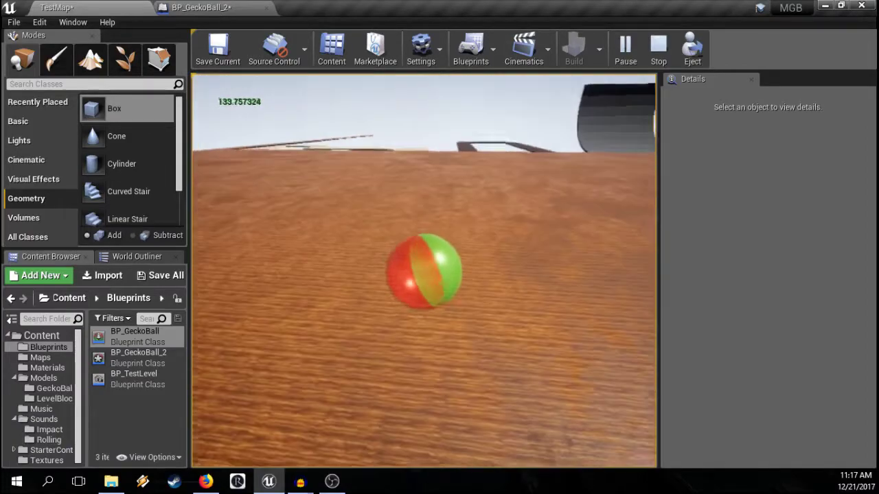
key(w)
key(w)
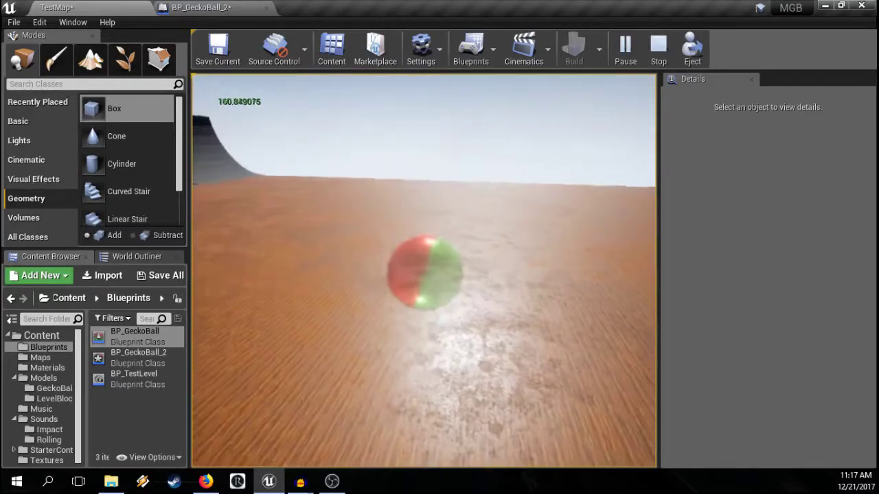
key(w)
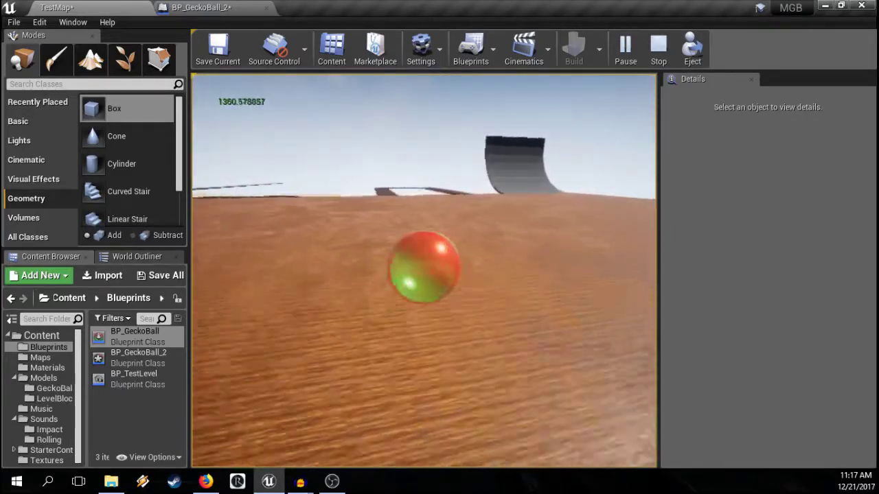
key(w)
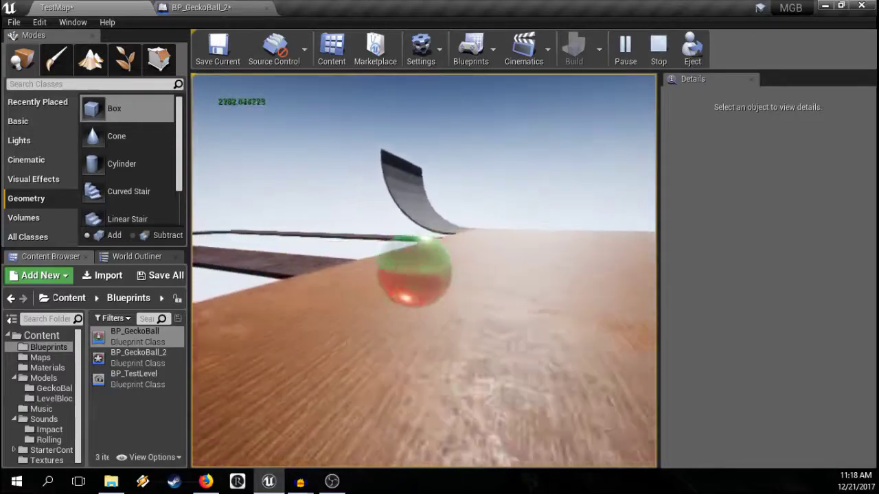
key(w)
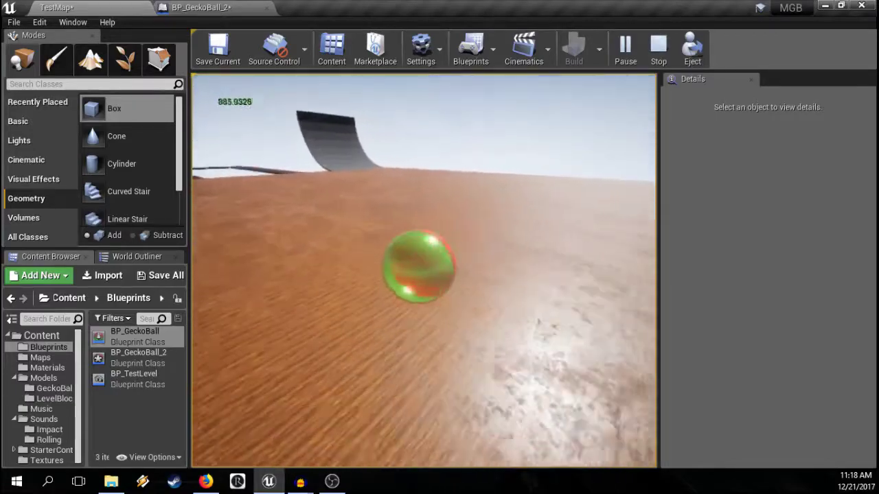
key(w)
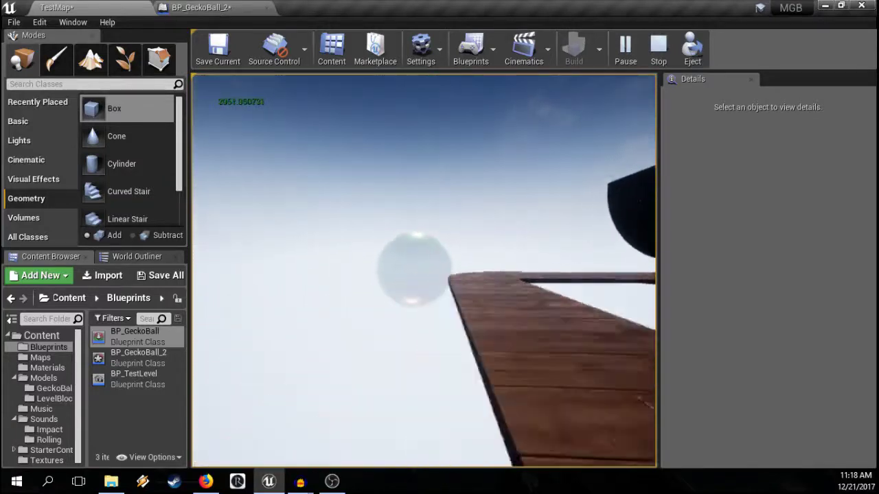
key(Escape)
right_drag(508, 226, 469, 241)
key(w)
key(w)
key(d)
key(d)
Step: Reopen the Engine Physics page of the project settings
click(10, 22)
mouse_move(39, 22)
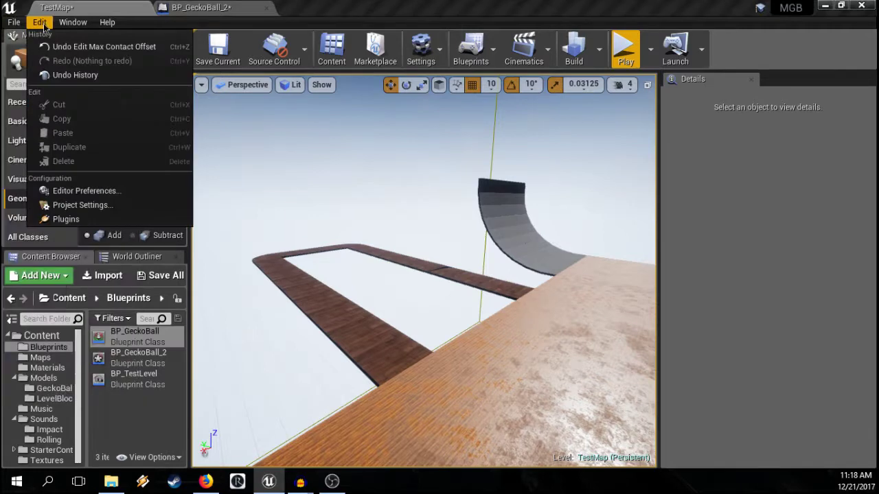
click(77, 206)
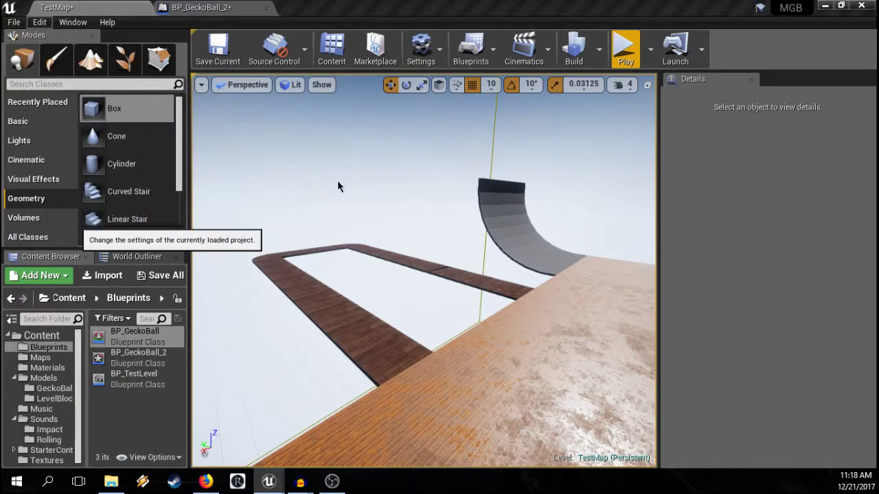
scroll(67, 373, down, 5)
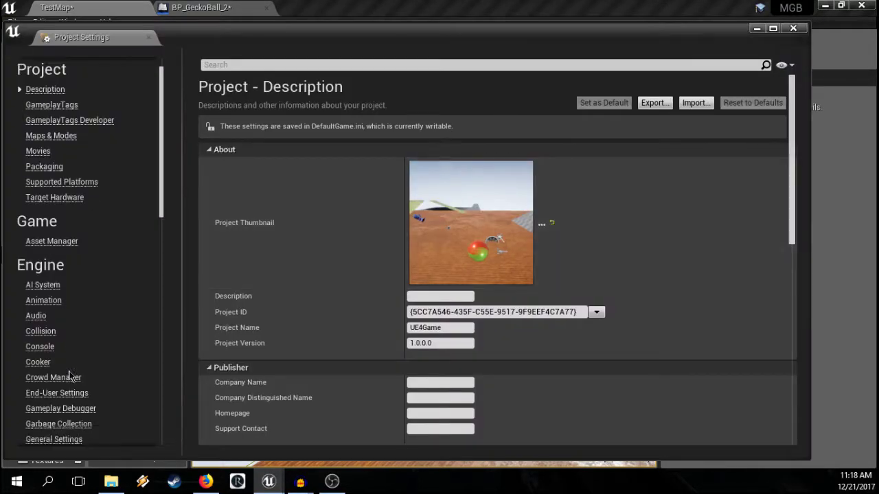
scroll(56, 377, down, 2)
click(39, 331)
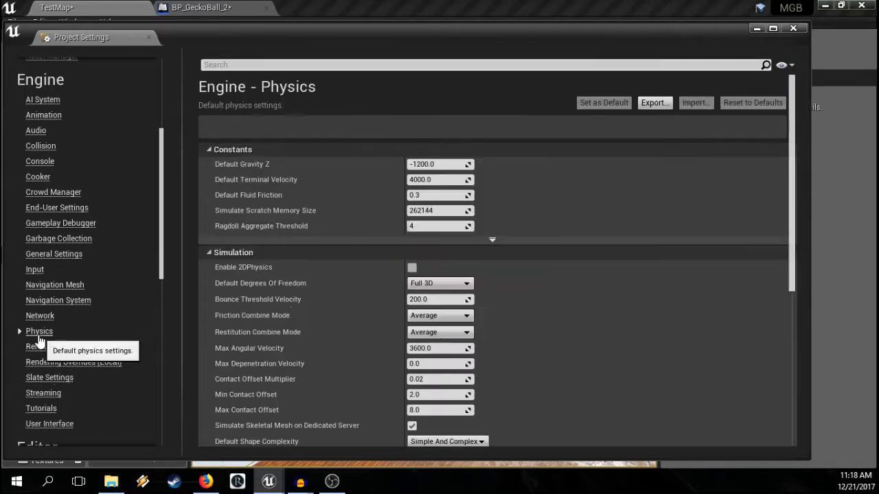
Step: Set Min Contact Offset to 0.01 and Max Contact Offset to 0.05 in the Engine Physics settings, and close the settings
scroll(360, 309, down, 2)
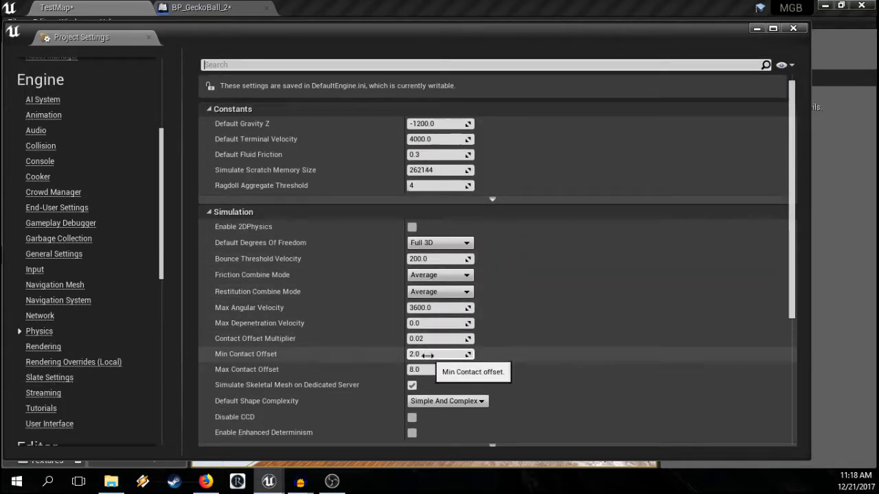
mouse_move(428, 343)
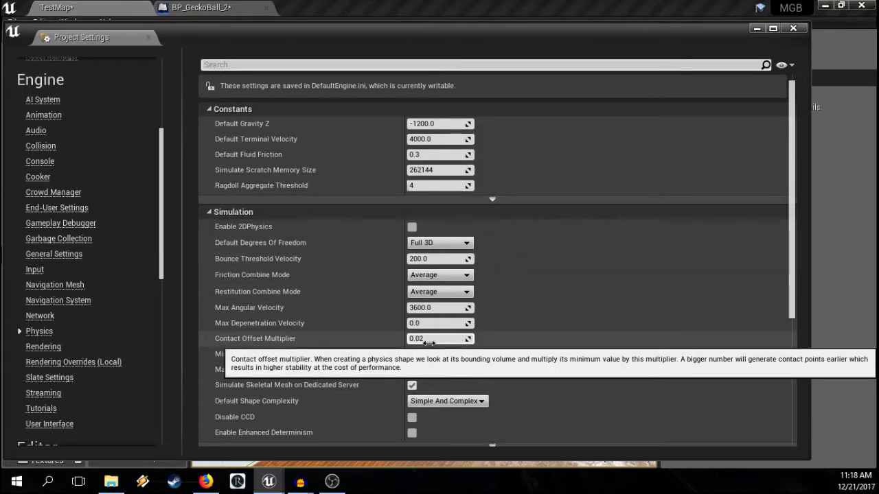
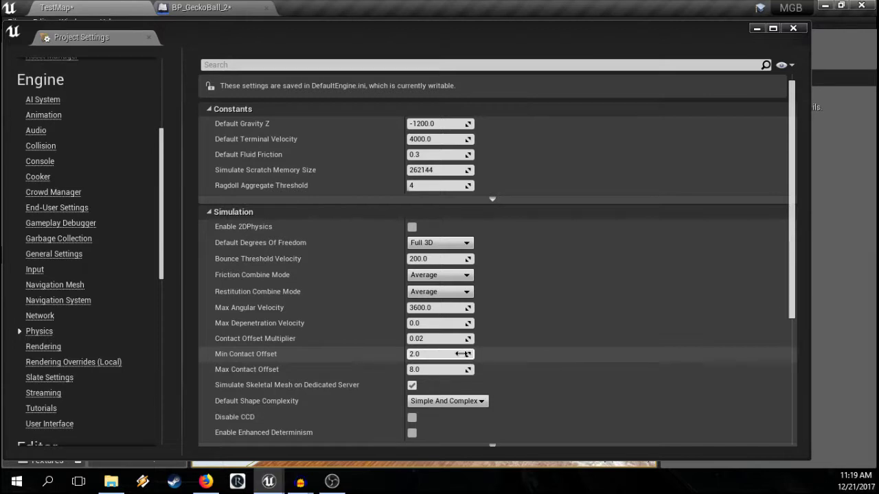
click(438, 355)
text(0.)
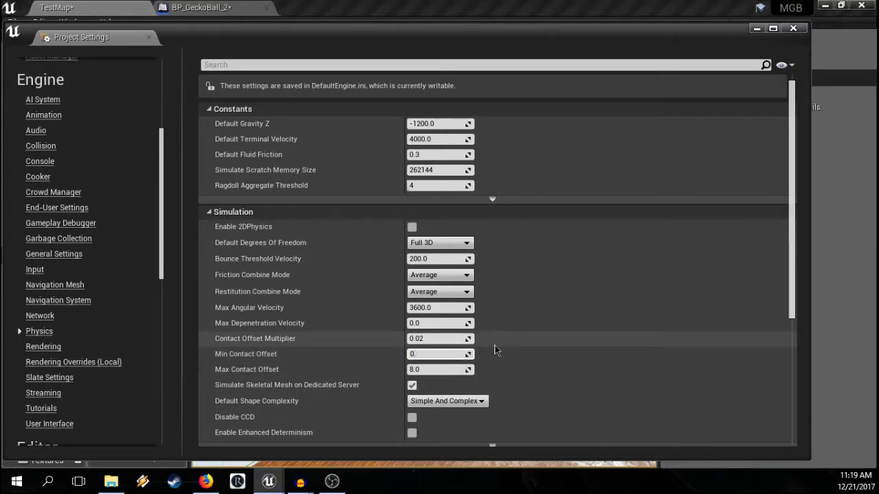
text(01)
key(Tab)
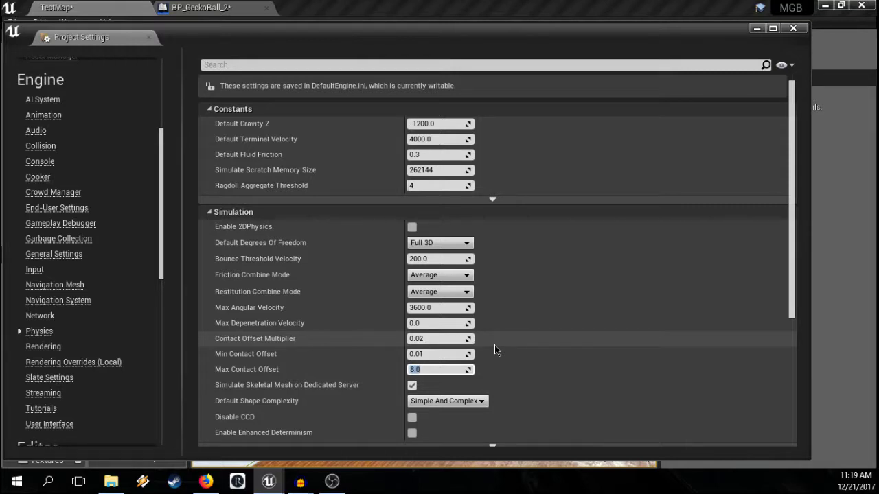
text(0.05)
key(Return)
click(794, 28)
Step: Play-test the ball on the narrow wooden track, stop playing, and select the BP_GeckoBall placed on the wooden floor
click(625, 49)
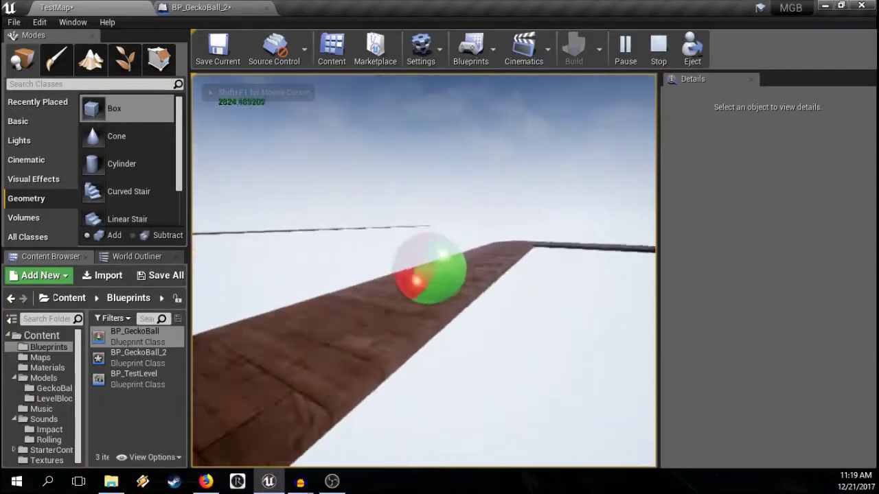
key(Escape)
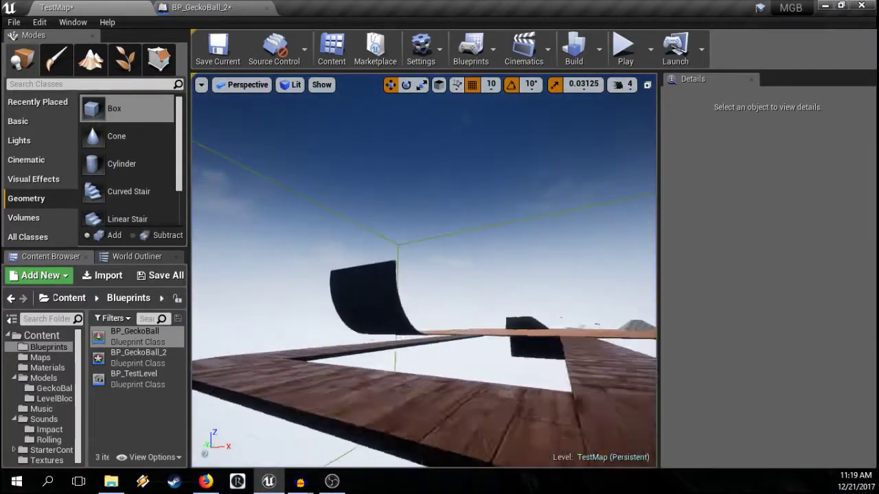
right_drag(424, 271, 480, 185)
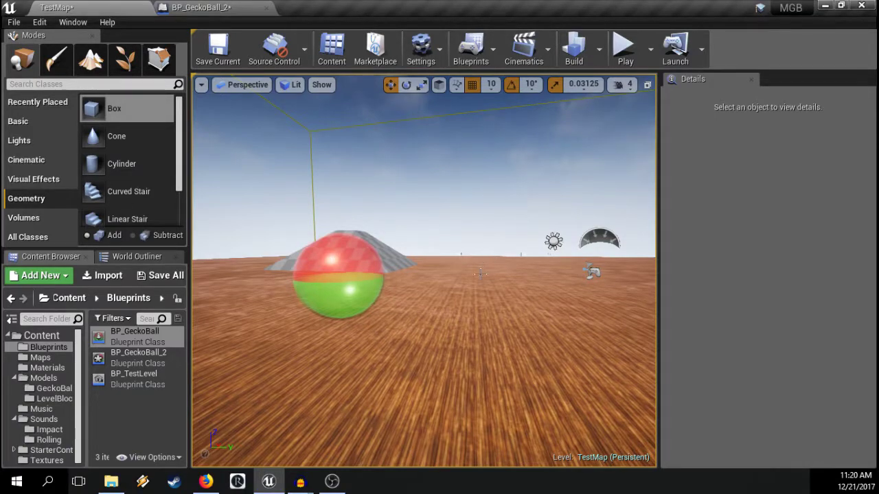
right_drag(481, 185, 474, 281)
click(474, 370)
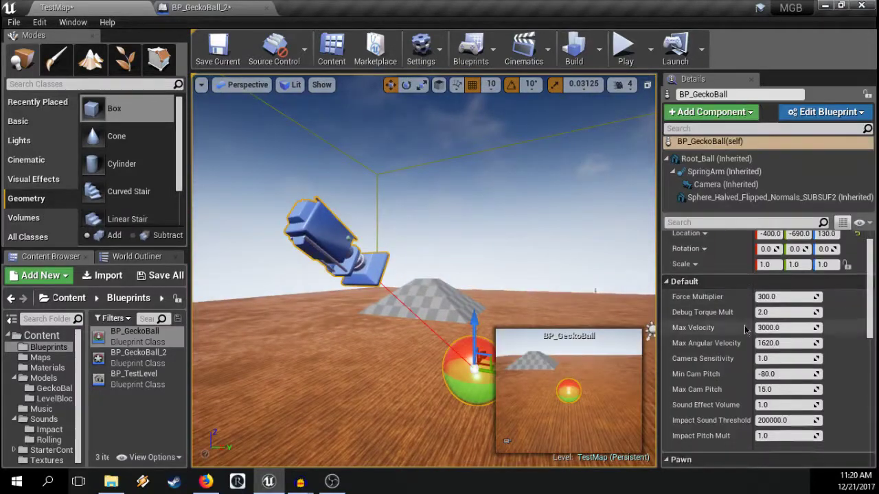
Step: Look over the input and debug print nodes in BP_GeckoBall_2's Event Graph, and close that blueprint
click(203, 7)
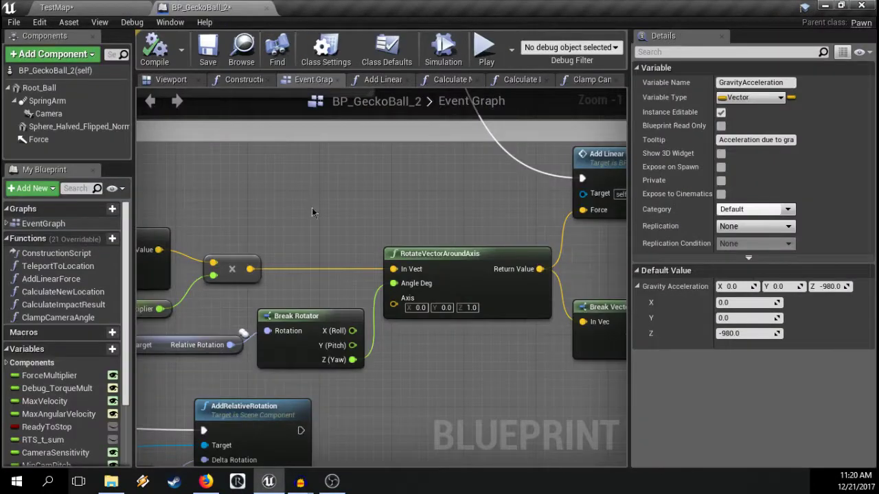
scroll(502, 153, down, 3)
right_drag(502, 153, 460, 253)
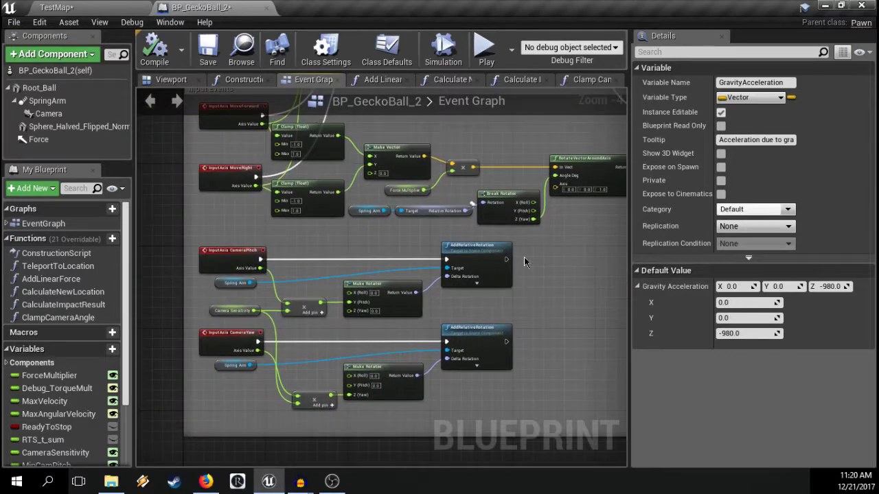
right_drag(524, 261, 402, 401)
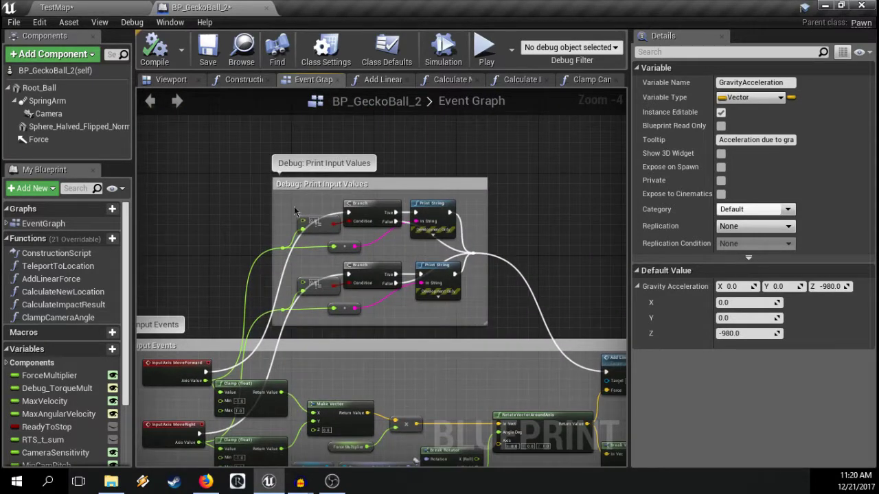
click(266, 7)
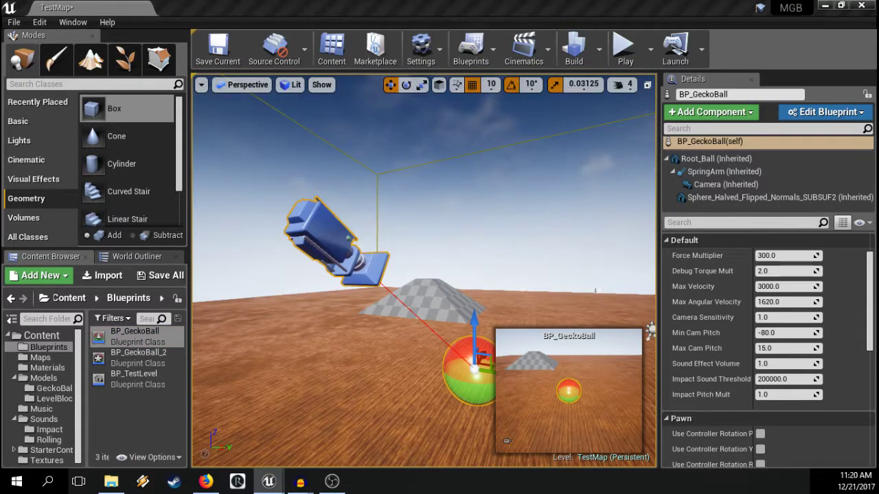
Step: Open BP_GeckoBall's blueprint and look over the Hit Event and the force and torque nodes in its Event Graph
scroll(334, 255, down, 3)
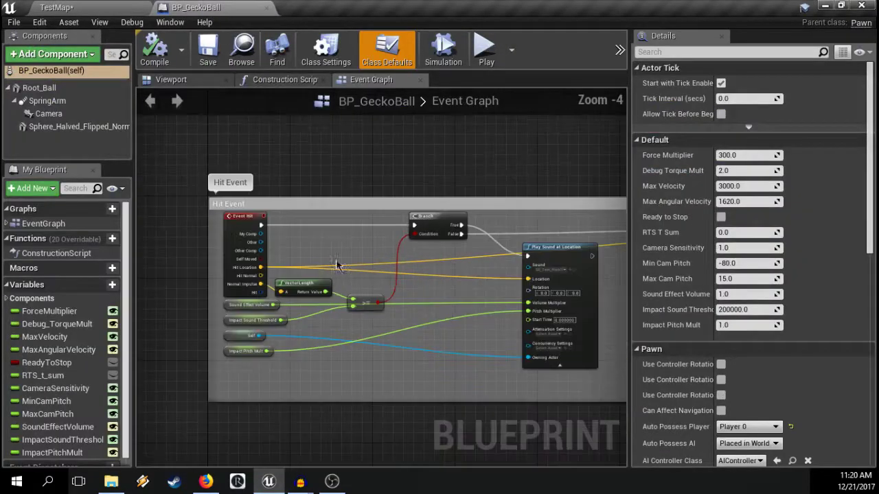
right_drag(452, 309, 220, 306)
scroll(324, 264, up, 2)
right_drag(511, 180, 189, 396)
scroll(264, 357, down, 2)
right_drag(372, 366, 229, 376)
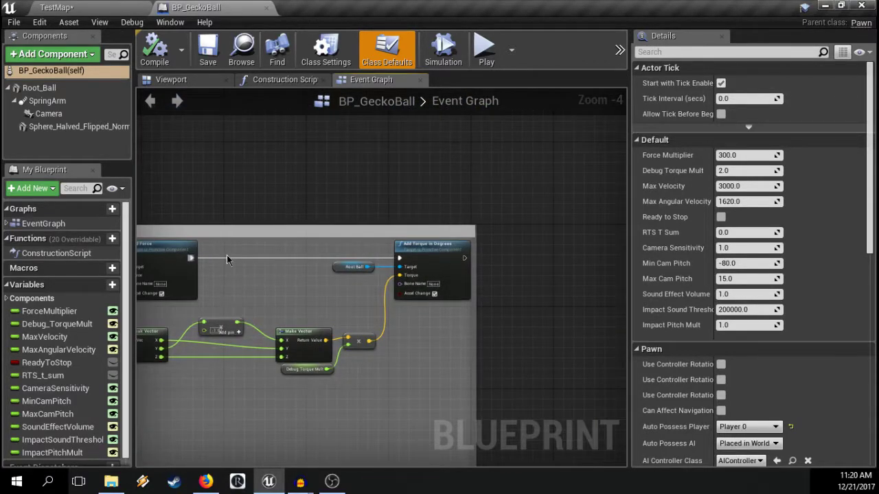
Step: Examine BP_GeckoBall's Tick Event, from the camera pitch clamping to the velocity checks for maximum speed and automatic stopping
right_drag(230, 258, 371, 405)
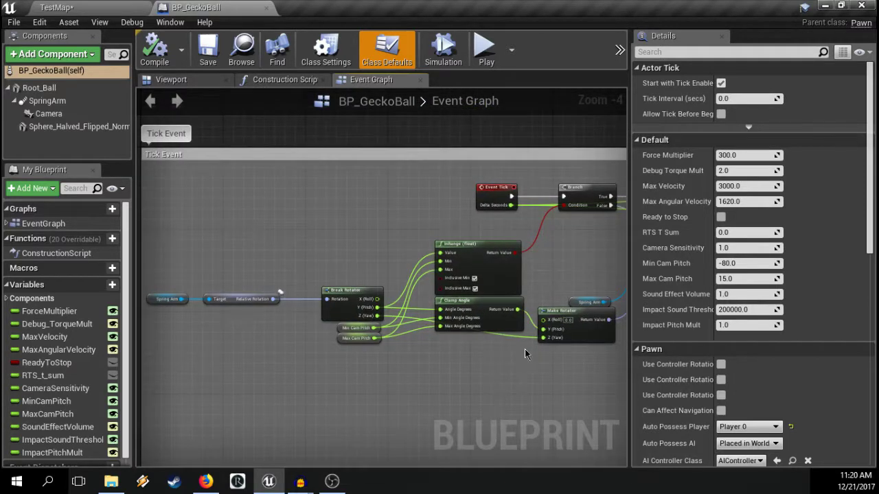
right_drag(525, 354, 364, 321)
right_drag(270, 327, 600, 284)
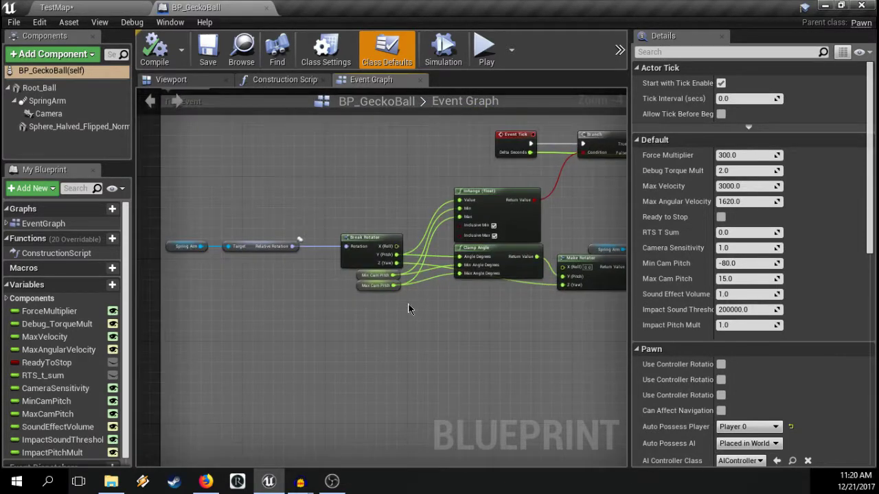
right_drag(427, 315, 275, 326)
scroll(335, 297, up, 2)
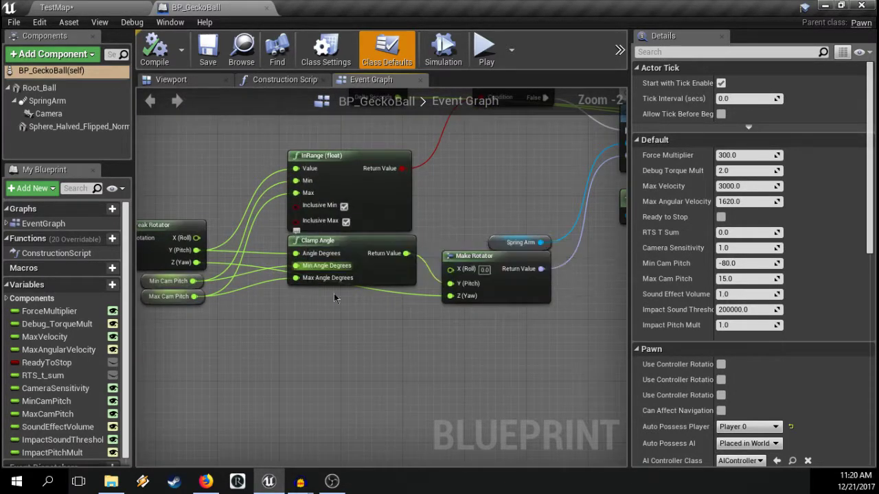
right_drag(256, 276, 388, 289)
scroll(520, 303, down, 2)
right_drag(520, 303, 177, 285)
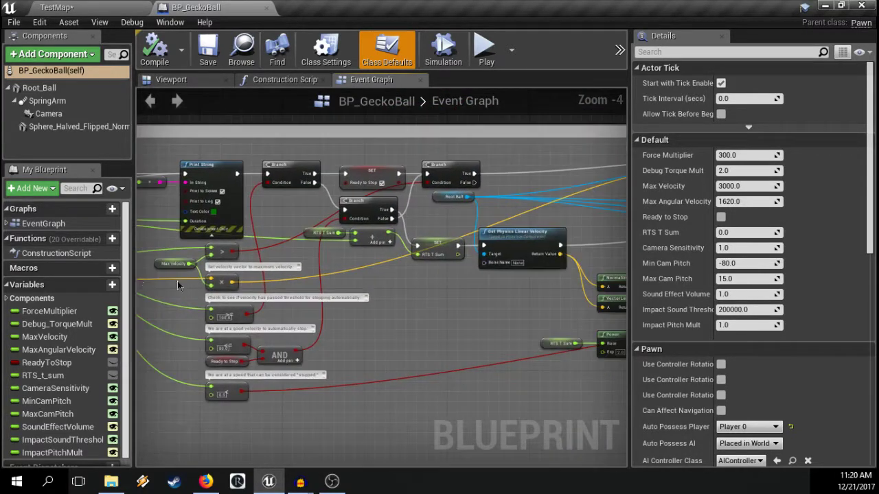
right_drag(398, 306, 381, 299)
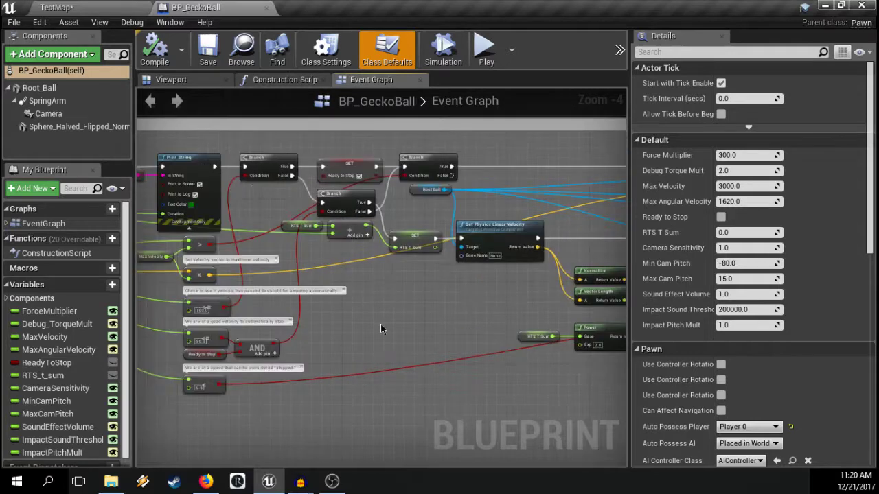
scroll(316, 352, up, 4)
right_drag(239, 343, 499, 320)
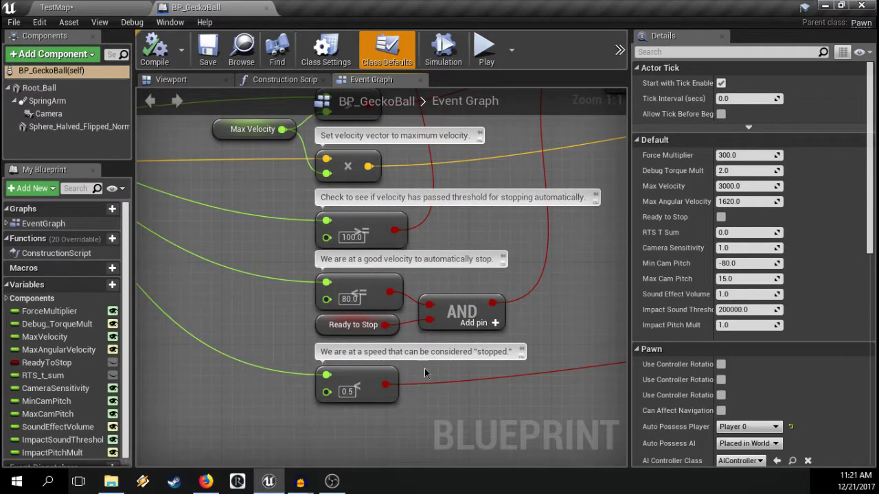
Step: Play TestMap, roll BP_GeckoBall a short way across the wooden floor, let it slow down, and stop playing
click(83, 5)
click(624, 43)
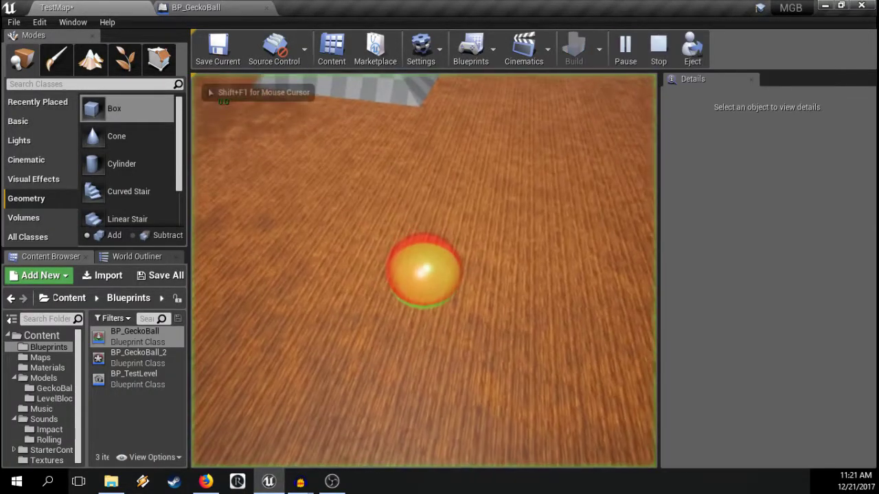
key(w)
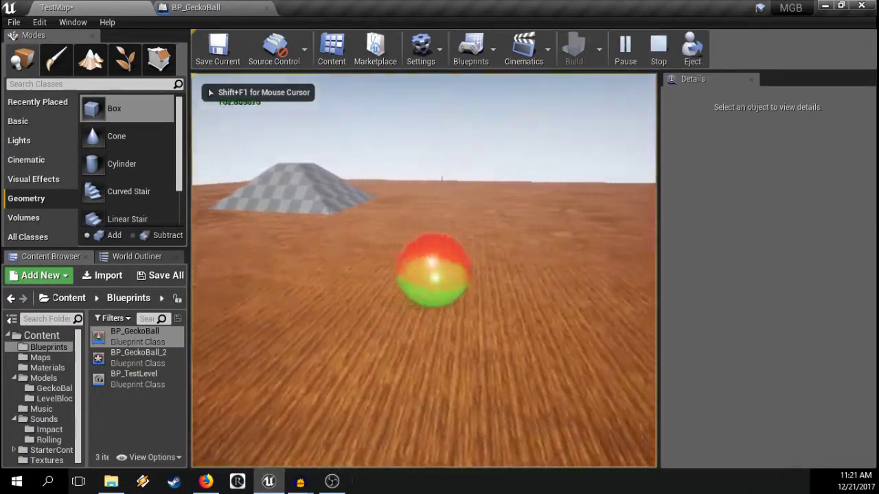
key(d)
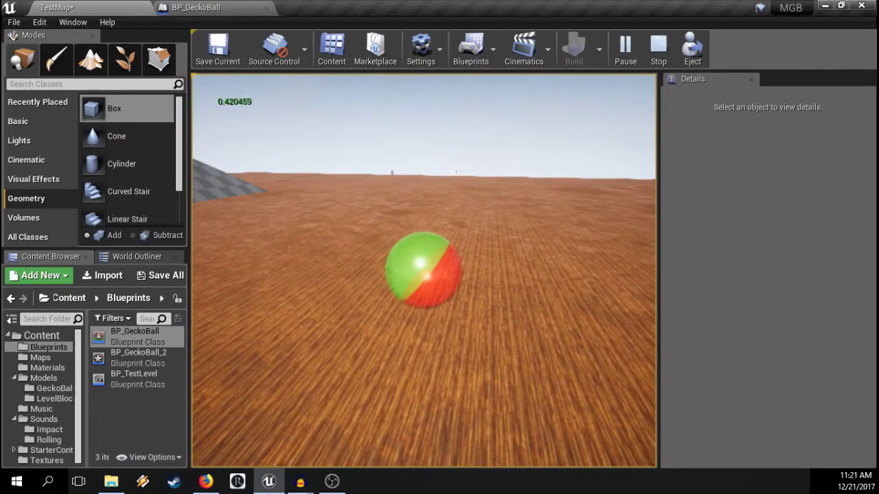
key(Escape)
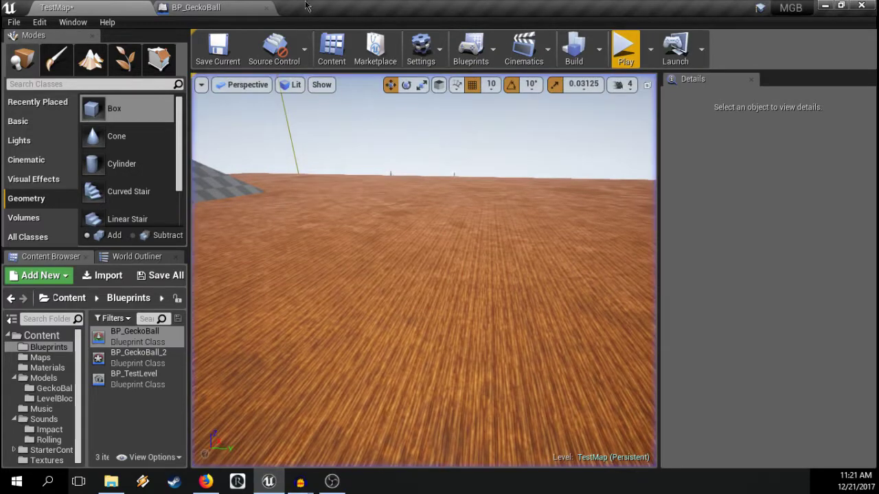
Step: Return to BP_GeckoBall's Event Graph and follow the auto-stop logic through the linear and angular velocity nodes to the Ready to Stop reset
click(199, 8)
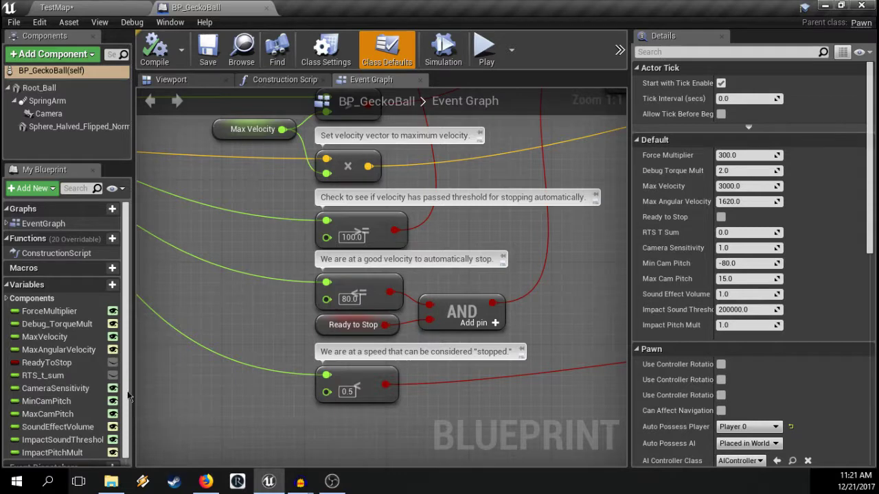
scroll(94, 338, down, 2)
scroll(93, 354, up, 2)
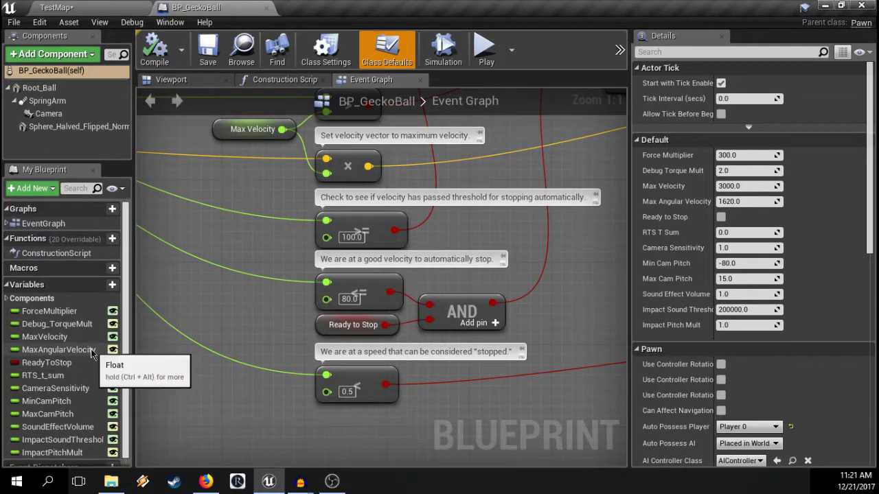
right_drag(368, 379, 286, 374)
scroll(430, 337, down, 3)
right_drag(491, 312, 150, 359)
right_drag(473, 301, 147, 368)
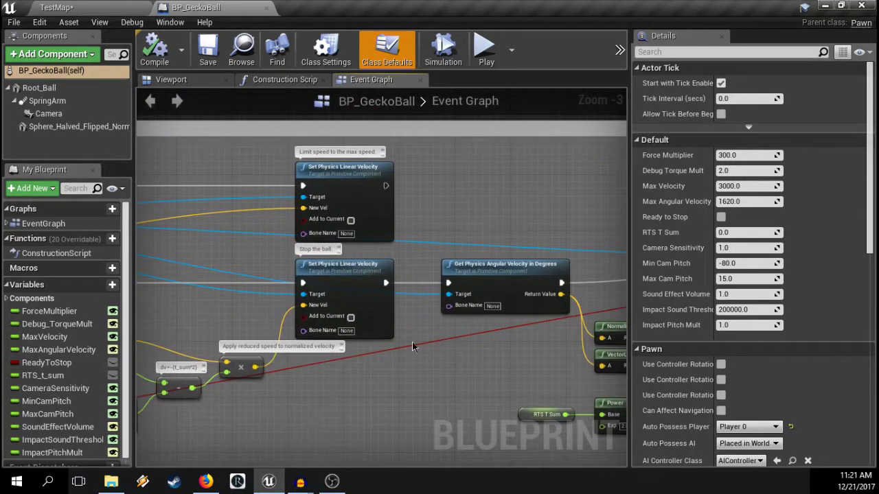
right_drag(495, 322, 235, 285)
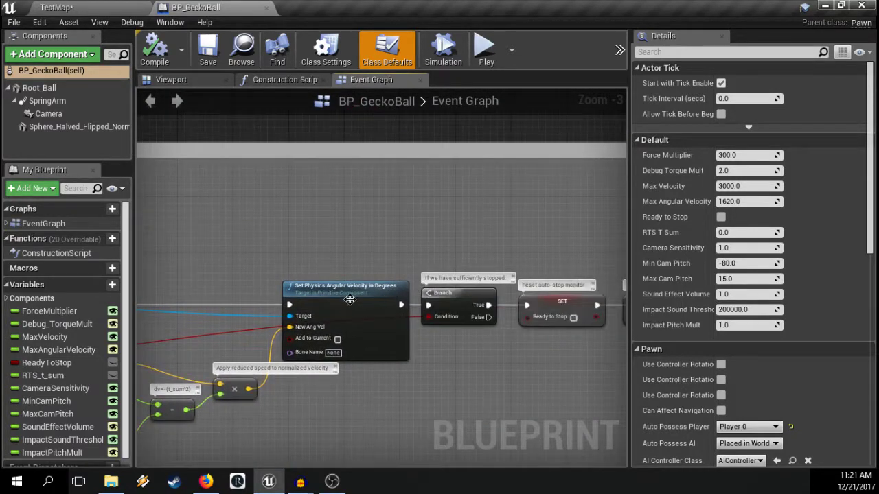
Step: Examine how the "Stop the ball" Set Physics Linear Velocity node gets its reduced speed from the Normalize, VectorLength and Power nodes
scroll(350, 300, down, 8)
scroll(478, 270, up, 4)
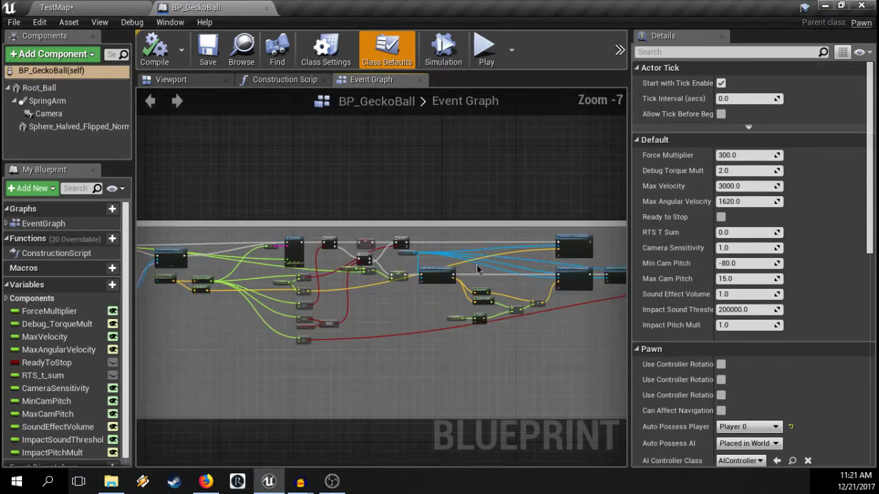
scroll(478, 270, up, 2)
right_drag(423, 306, 625, 274)
scroll(314, 294, up, 4)
scroll(289, 251, down, 4)
right_drag(259, 263, 419, 261)
right_drag(239, 254, 377, 256)
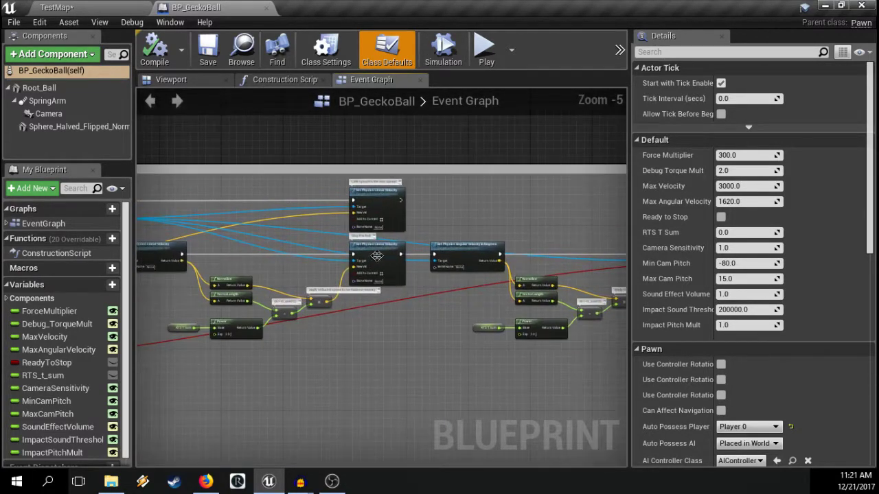
scroll(376, 255, up, 5)
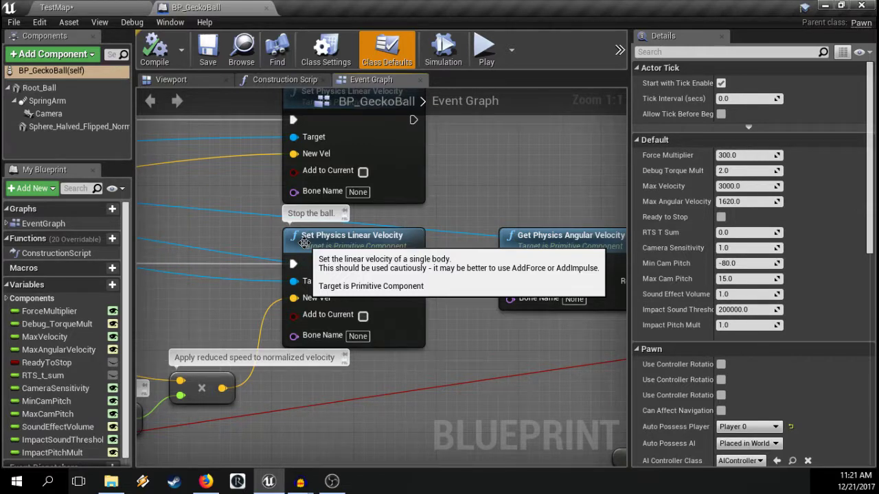
right_drag(208, 320, 426, 249)
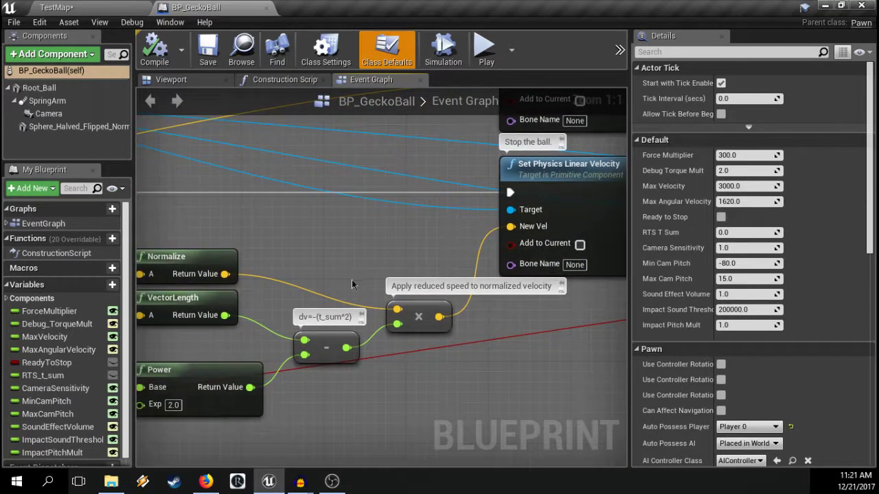
scroll(352, 285, down, 3)
right_drag(238, 302, 515, 224)
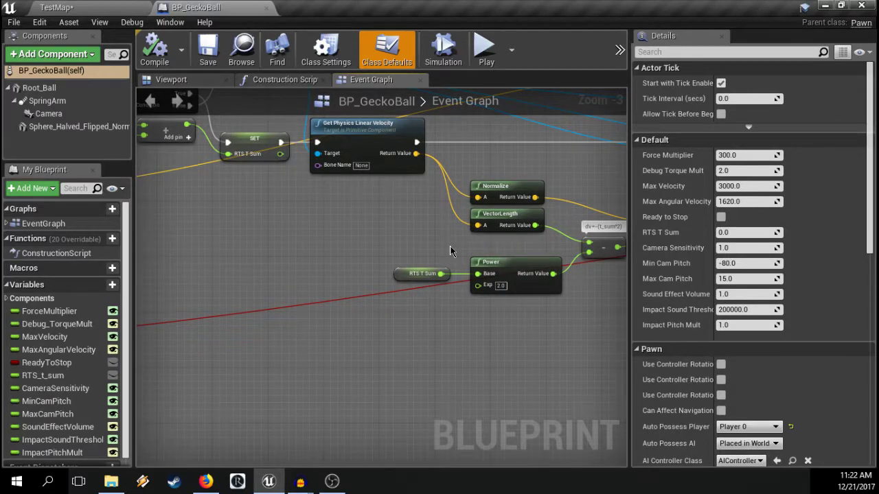
right_drag(449, 251, 382, 336)
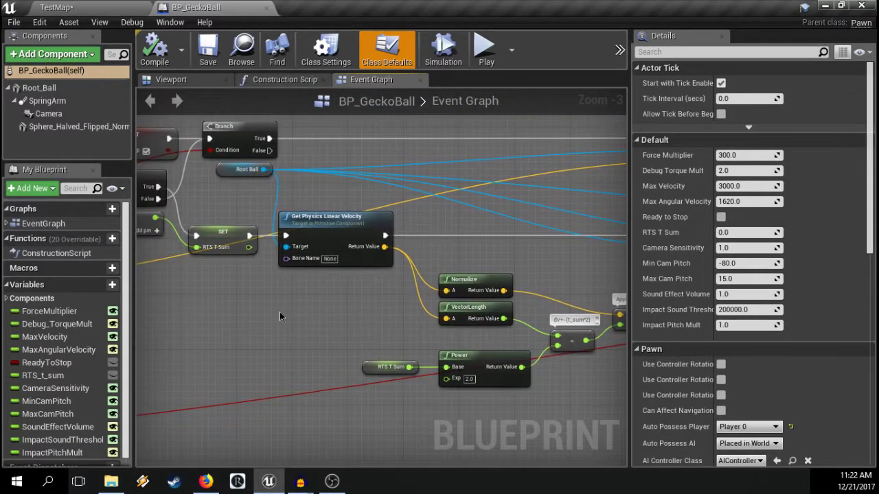
Step: Set the threshold of the less-than check for a speed considered "stopped" to 0.1 in BP_GeckoBall's Event Graph
right_drag(279, 316, 508, 274)
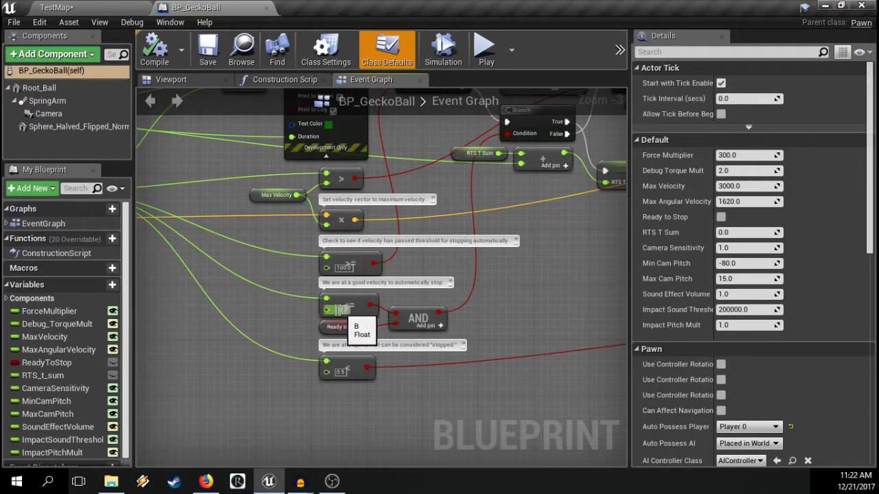
right_drag(522, 299, 448, 305)
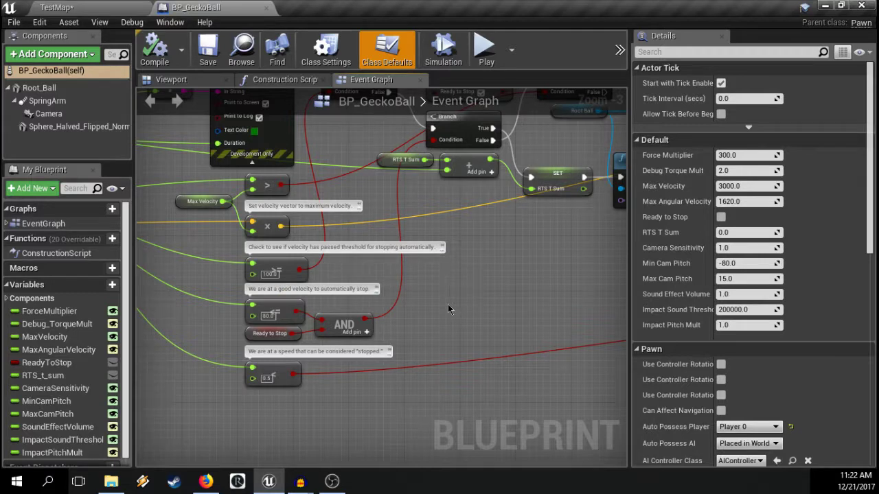
right_drag(447, 309, 443, 280)
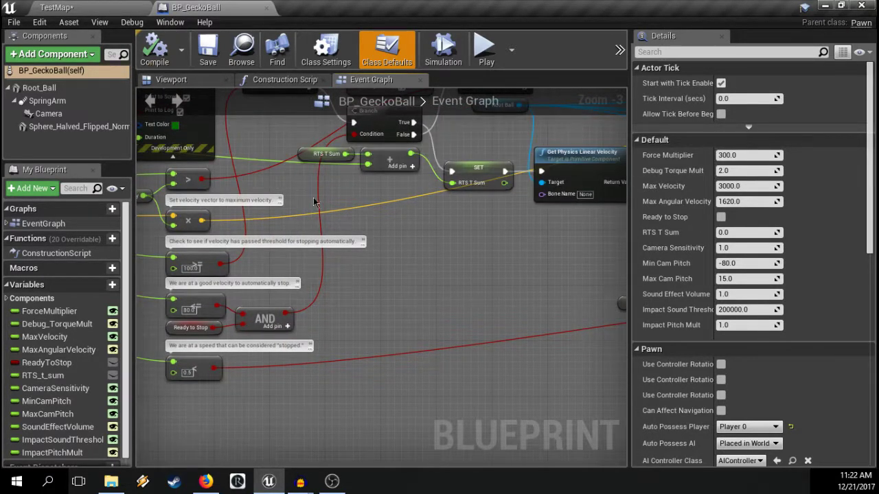
right_drag(313, 201, 304, 216)
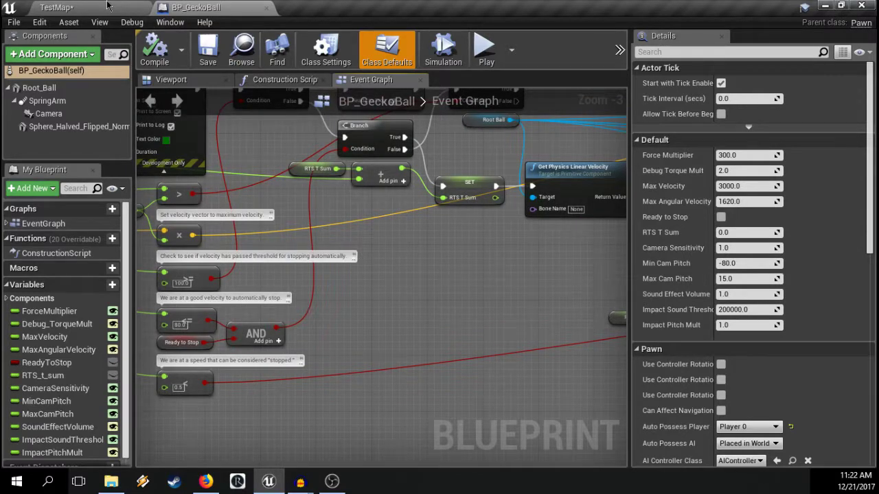
click(106, 7)
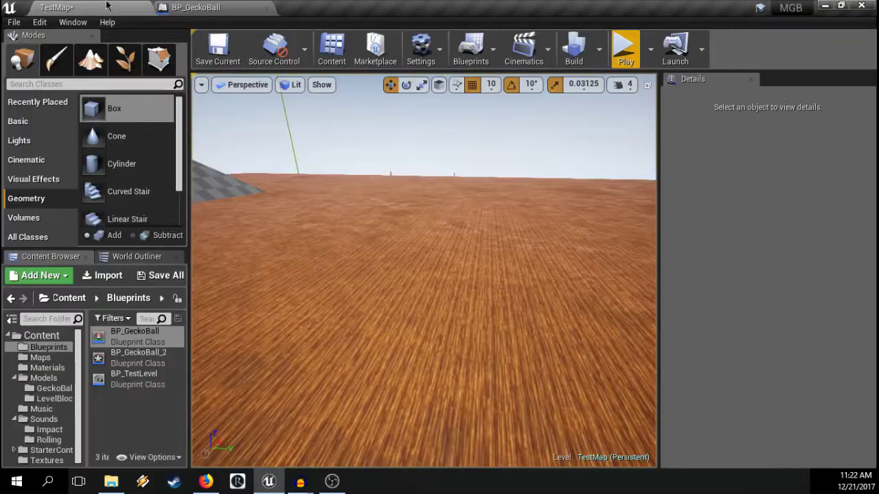
click(195, 6)
scroll(179, 403, up, 4)
click(176, 382)
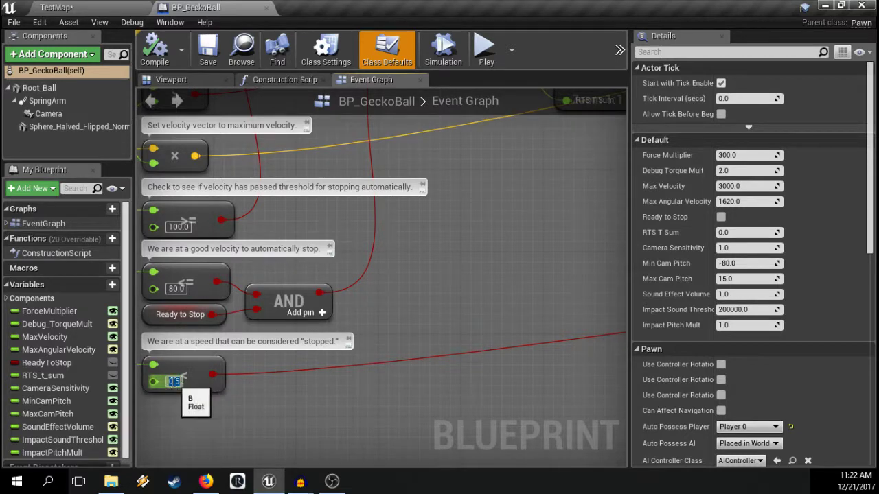
key(Return)
click(174, 381)
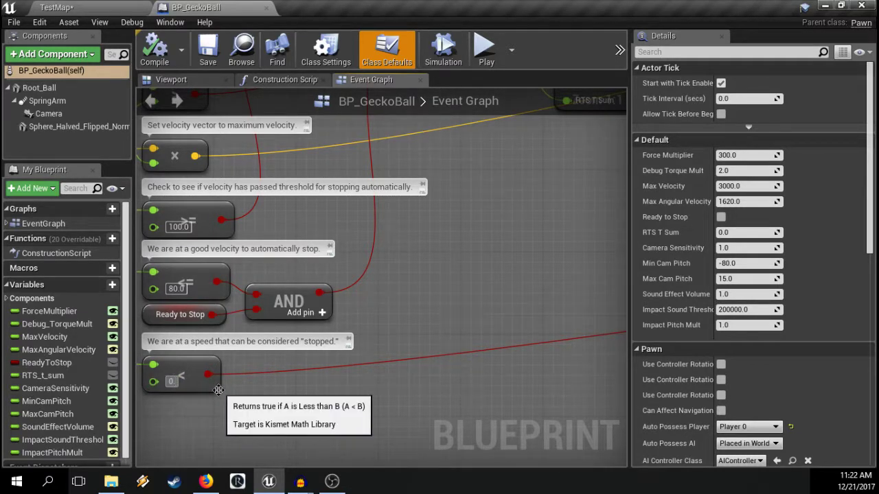
text(0.1)
key(Return)
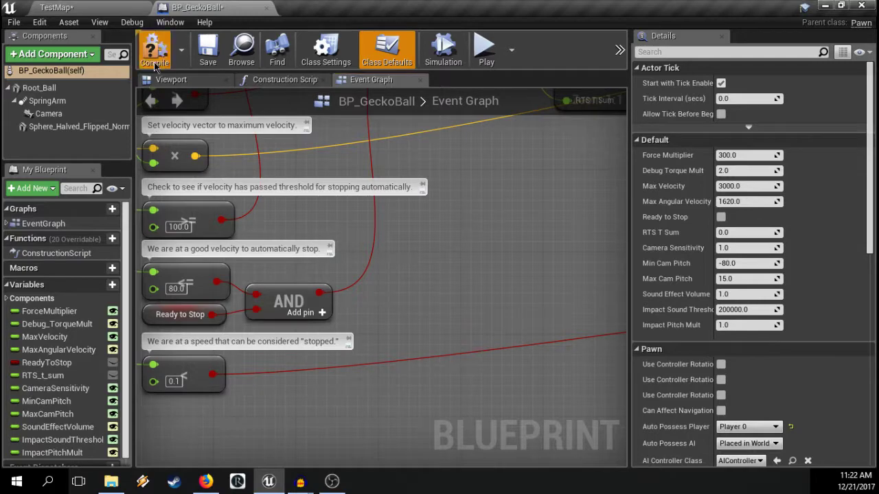
Step: Play TestMap to watch how BP_GeckoBall slows down with the lower stop threshold, and end the play session
click(107, 5)
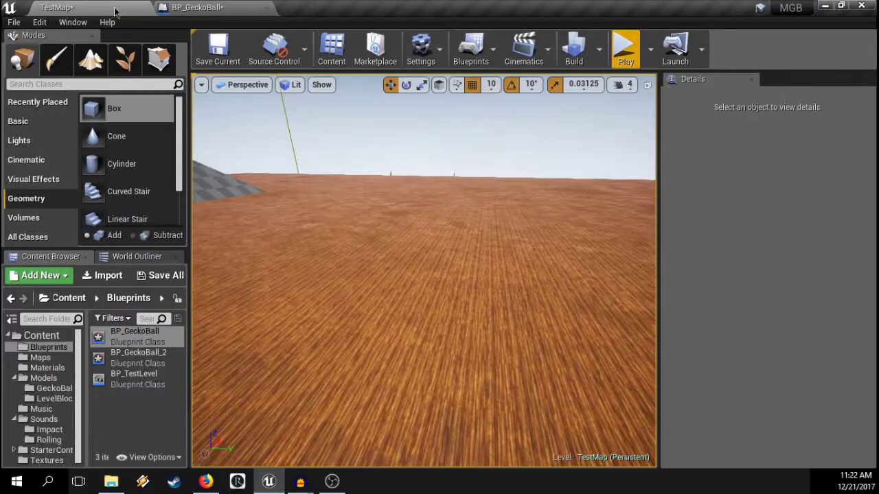
click(620, 58)
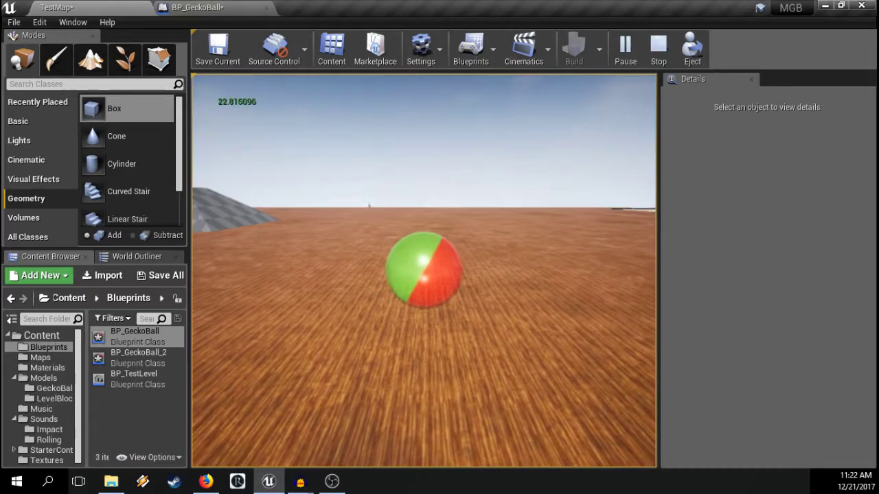
key(Escape)
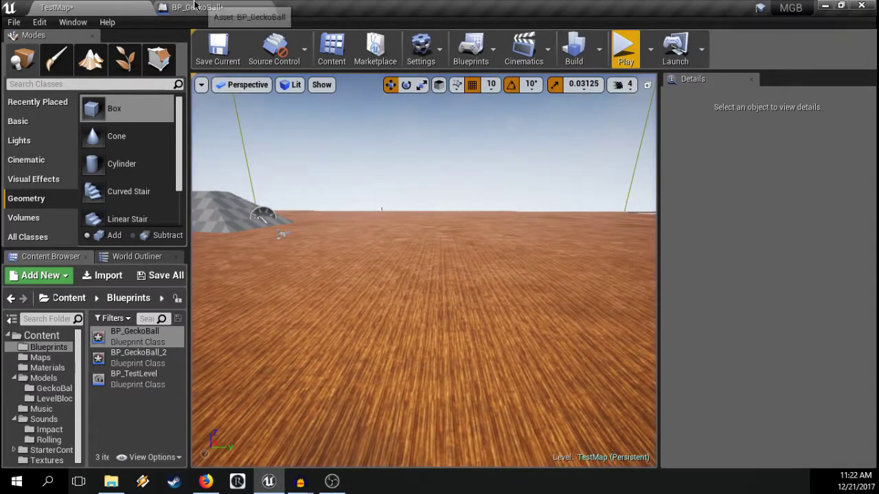
Step: Set the "stopped" speed check's threshold to 0.75 in BP_GeckoBall's Event Graph and compile the blueprint
click(202, 8)
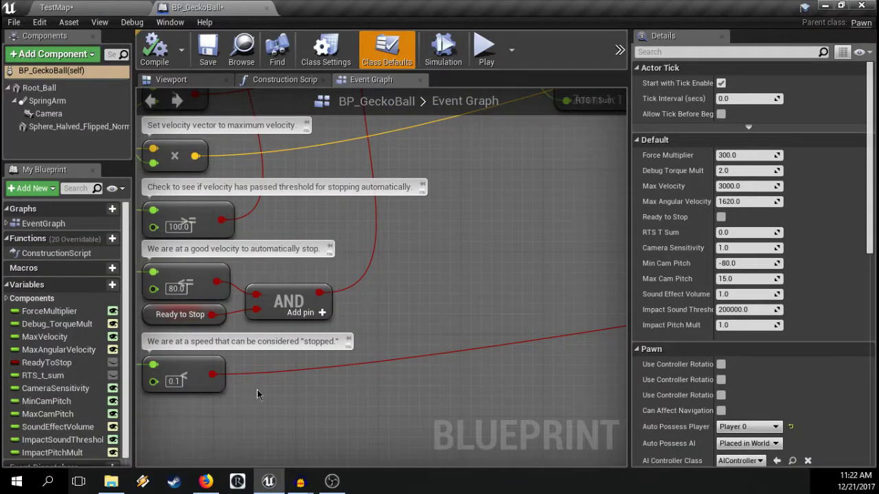
right_drag(224, 393, 336, 382)
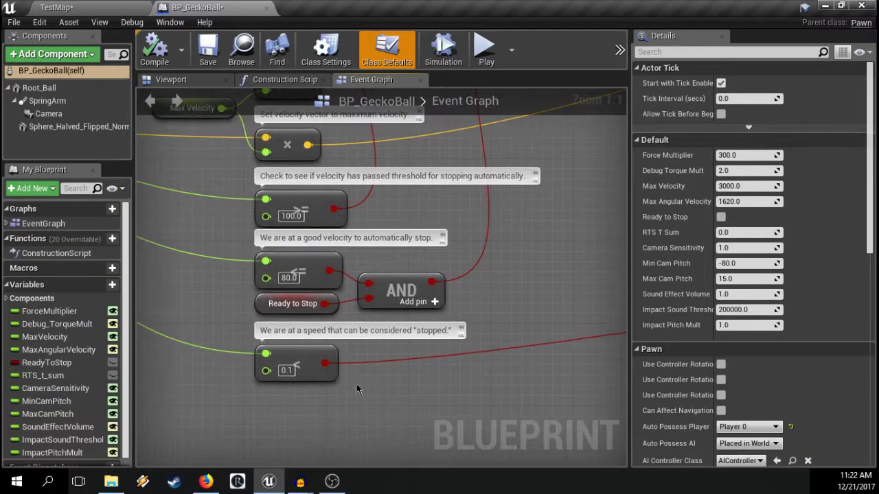
click(294, 371)
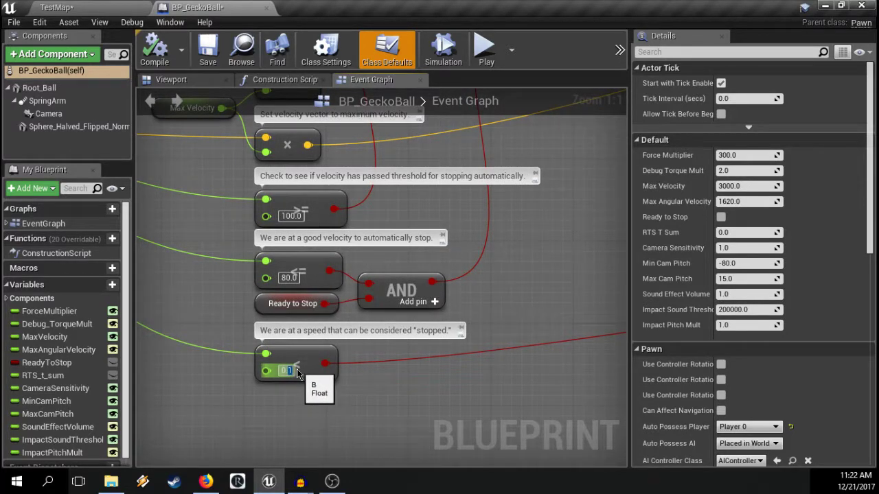
text(0.75)
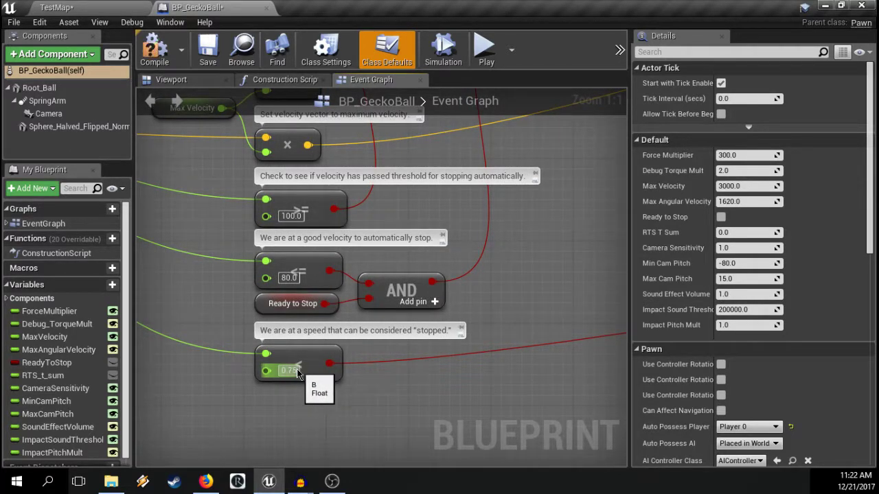
key(Return)
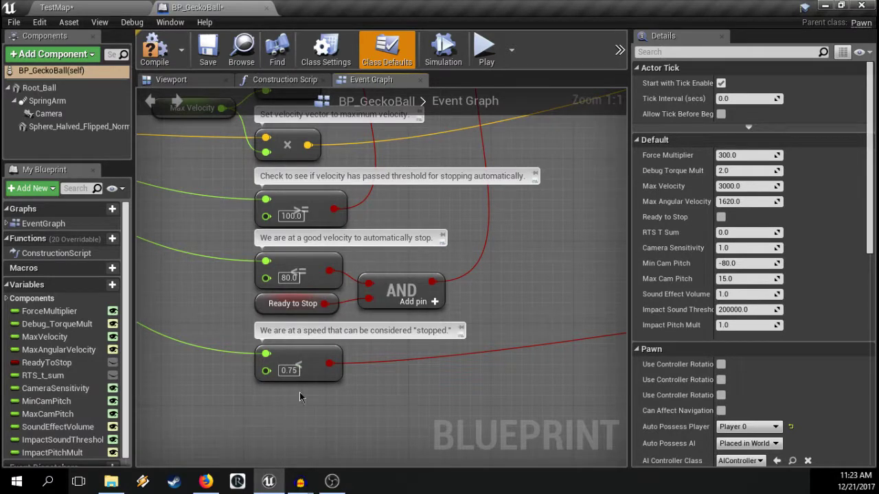
right_drag(299, 392, 458, 360)
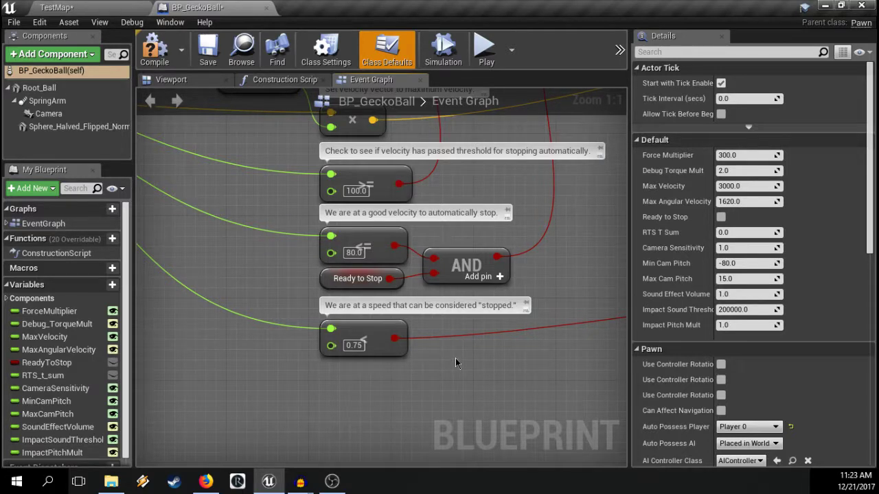
click(155, 51)
Step: Play TestMap, roll BP_GeckoBall forward and sideways across the wooden floor to test its stopping, and end the play session
click(66, 7)
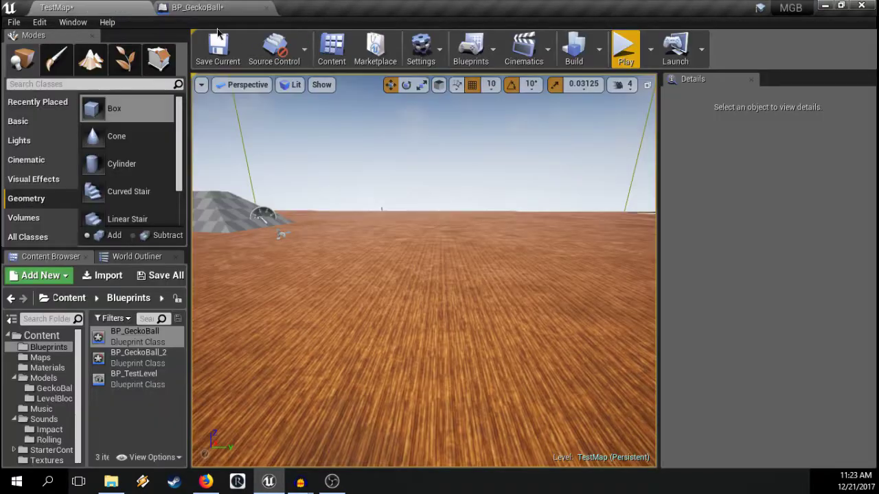
click(624, 43)
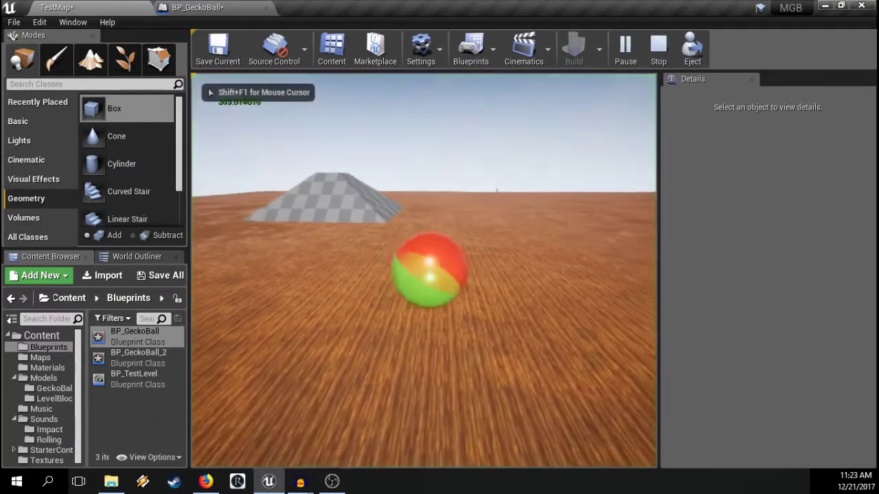
key(w)
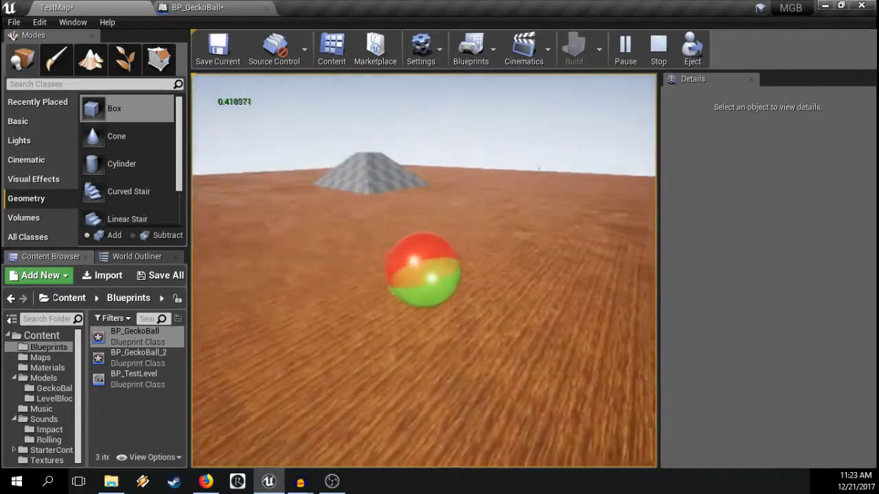
key(d)
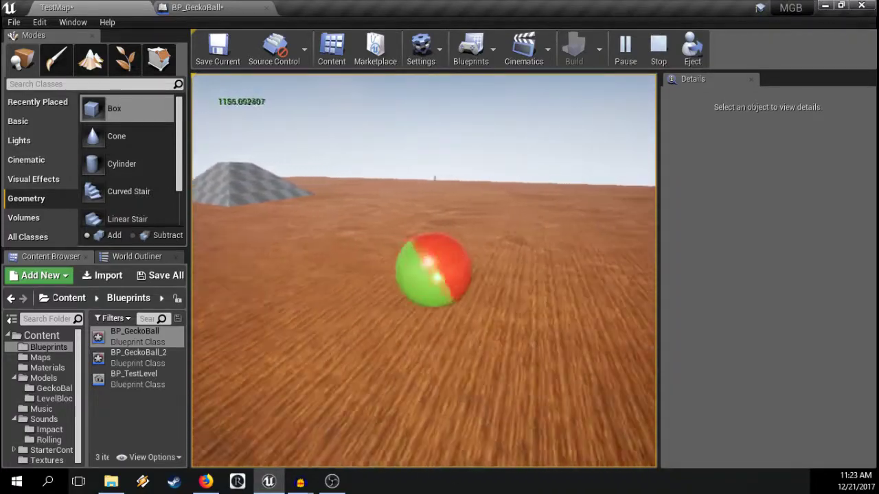
key(a)
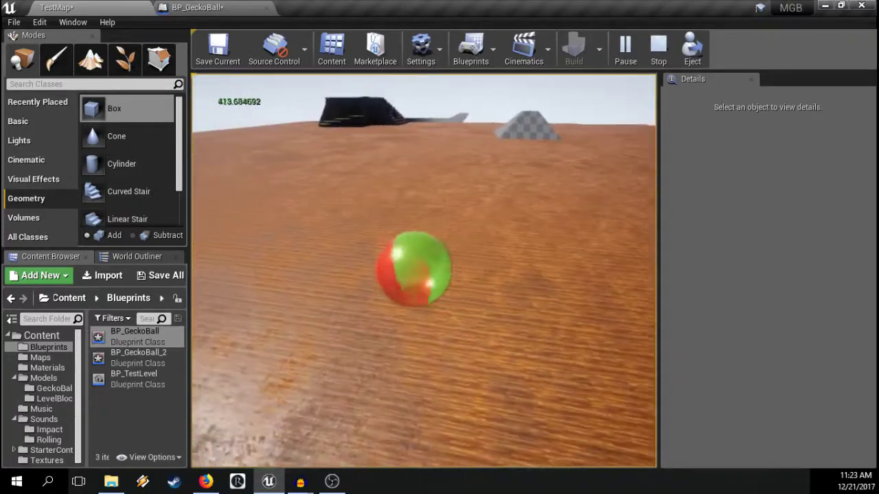
key(Escape)
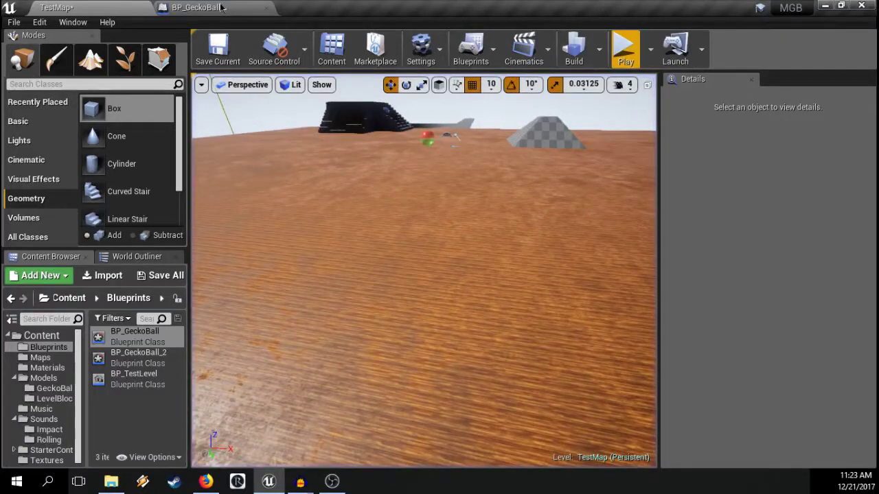
Step: Return to BP_GeckoBall's Event Graph and follow the auto-stop logic through the angular velocity nodes to the end of the Tick Event
click(218, 6)
scroll(412, 279, down, 4)
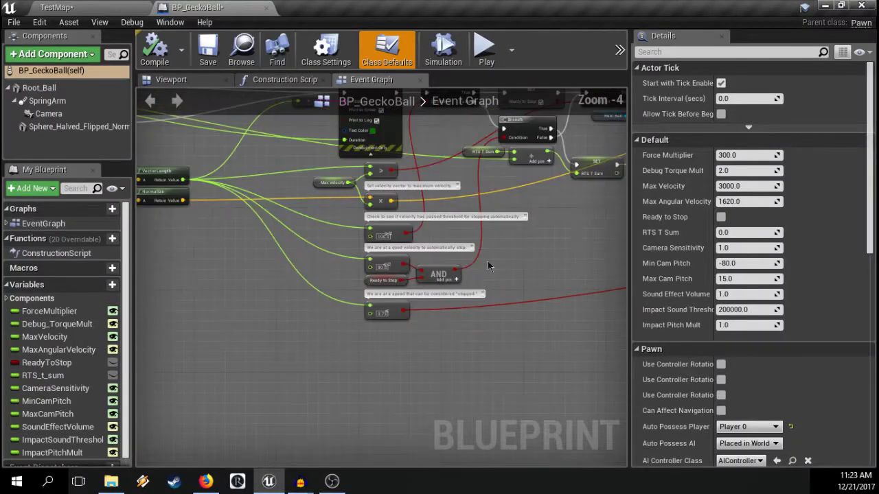
right_drag(541, 241, 340, 321)
right_drag(460, 292, 157, 349)
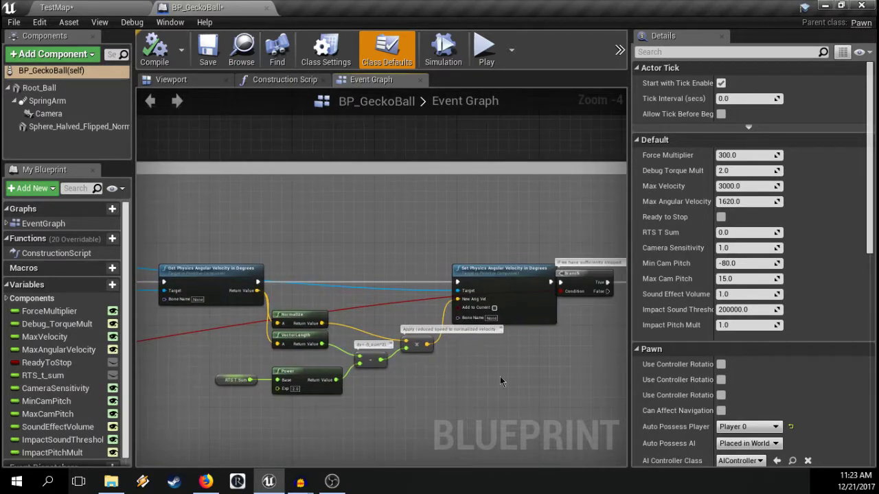
right_drag(501, 381, 409, 382)
scroll(497, 374, down, 5)
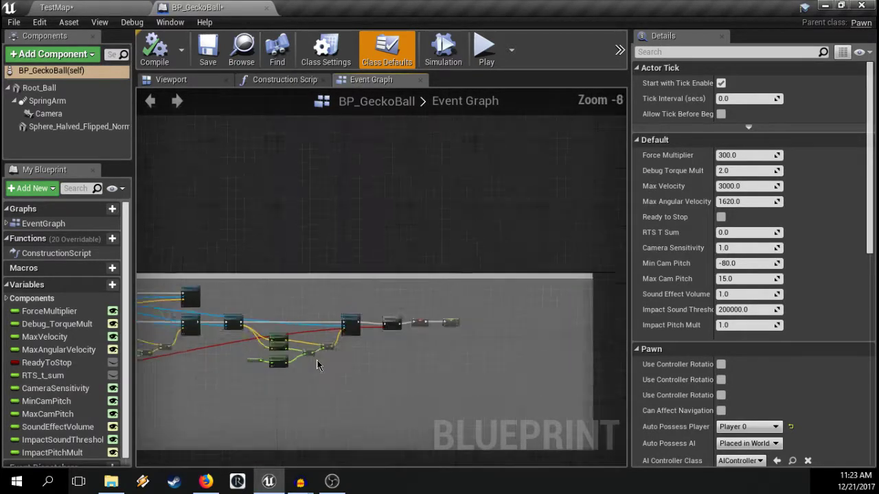
scroll(385, 230, down, 3)
Step: Locate the Hit Event section and examine how the normal impulse's length is compared with Impact Sound Threshold to trigger the impact sound
right_drag(385, 230, 617, 370)
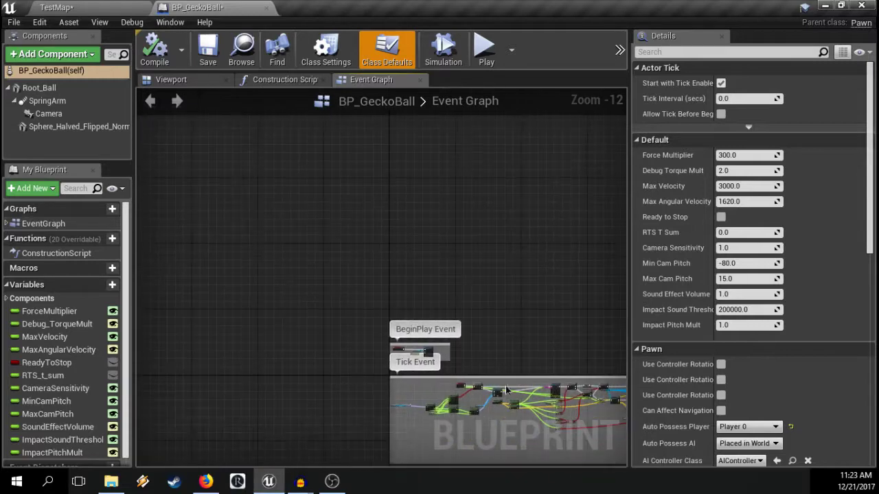
scroll(412, 342, up, 1)
right_drag(435, 438, 387, 141)
right_drag(401, 437, 385, 277)
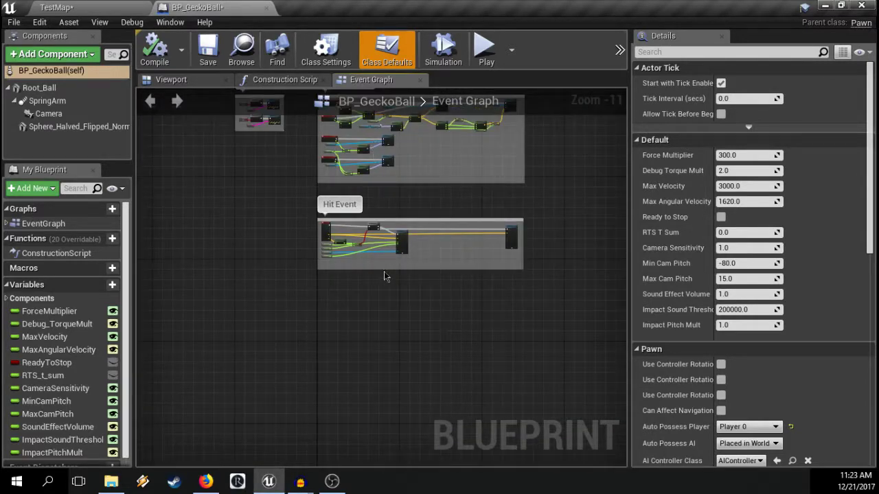
scroll(296, 268, up, 4)
scroll(403, 252, up, 4)
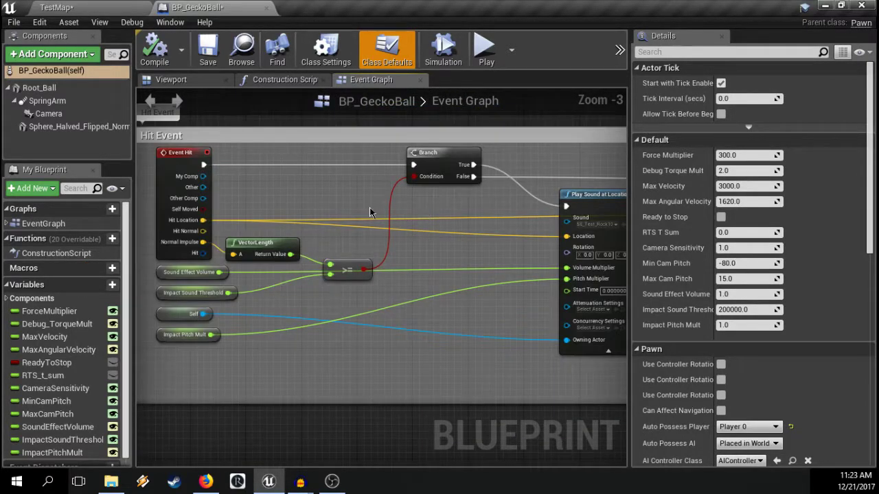
right_drag(370, 207, 359, 236)
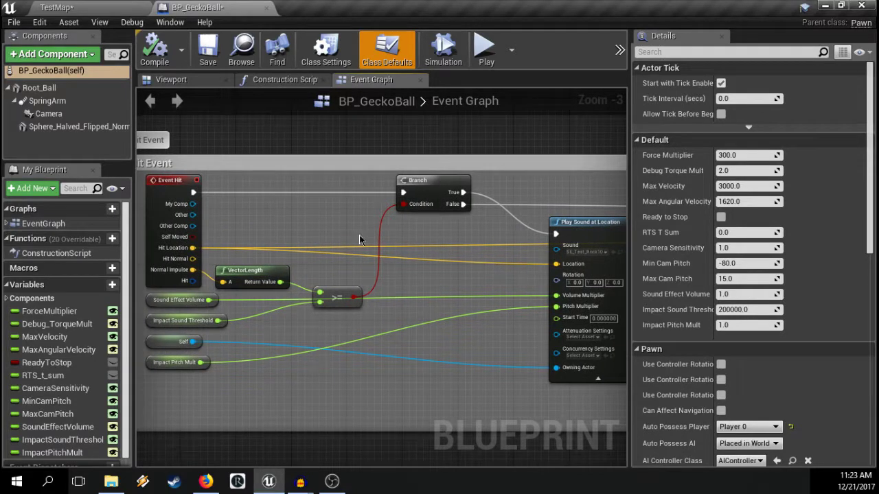
right_drag(270, 239, 339, 243)
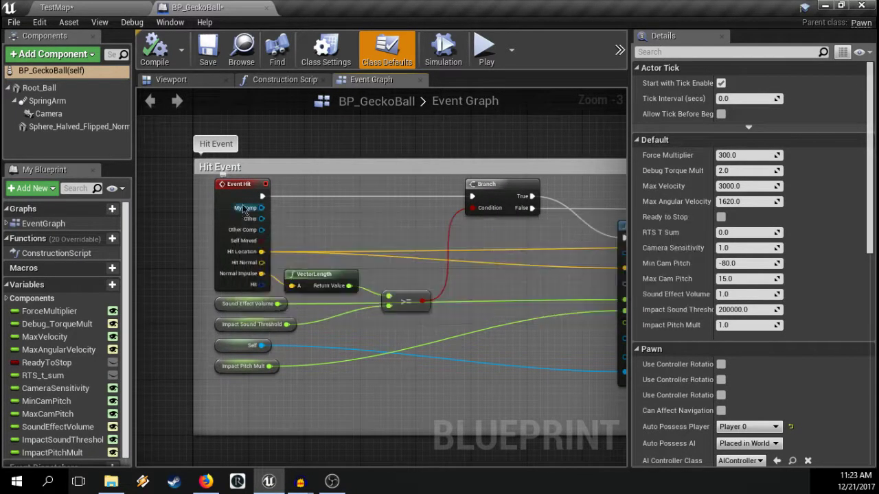
scroll(325, 211, up, 2)
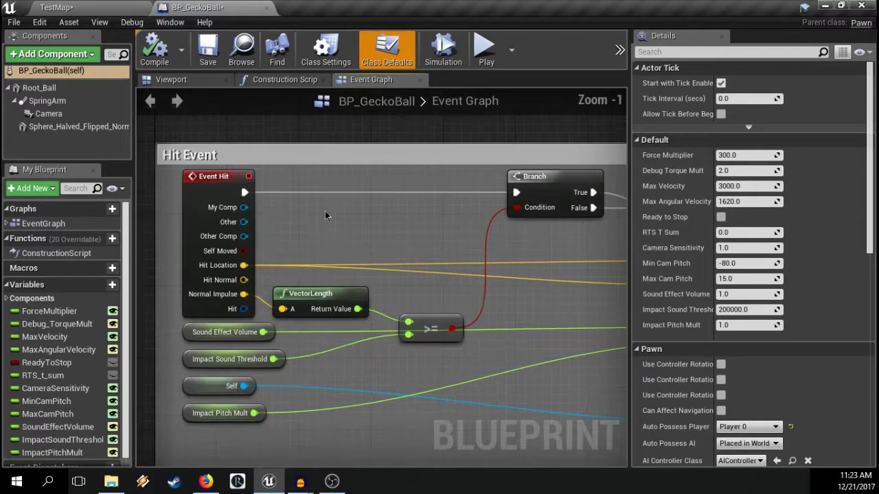
right_drag(333, 211, 369, 185)
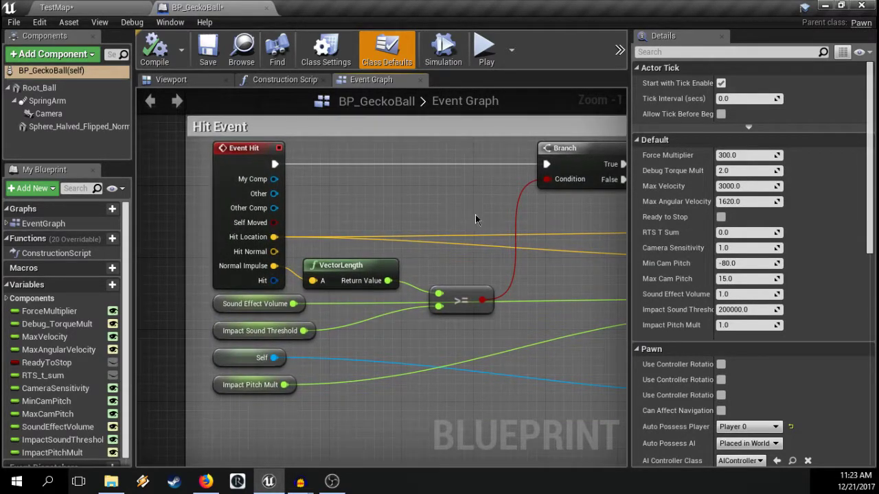
right_drag(475, 215, 420, 210)
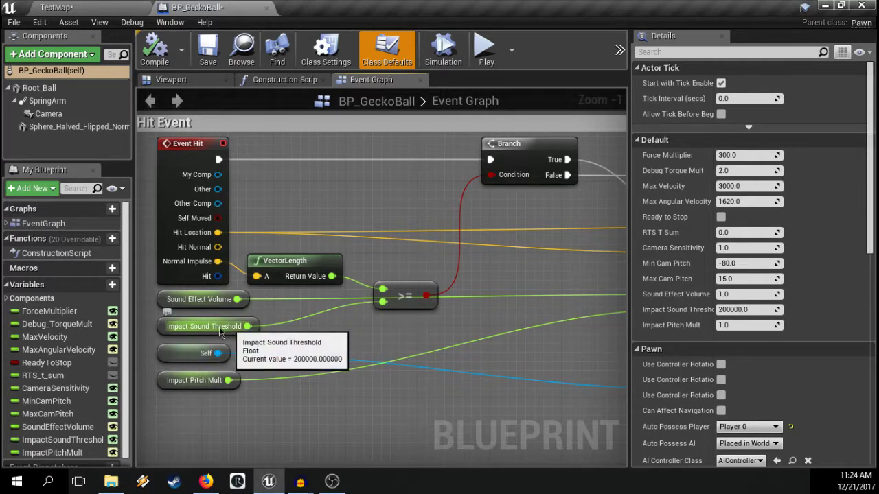
right_drag(398, 313, 405, 251)
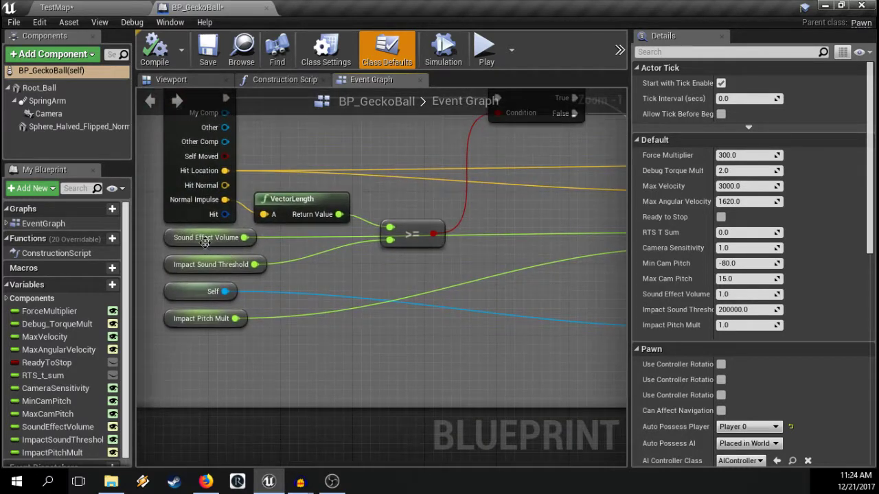
Step: Rearrange the nodes under Event Hit in the order Impact Sound Threshold, Sound Effect Volume, Impact Pitch Mult, and Self so the wires run cleanly
drag(168, 240, 276, 275)
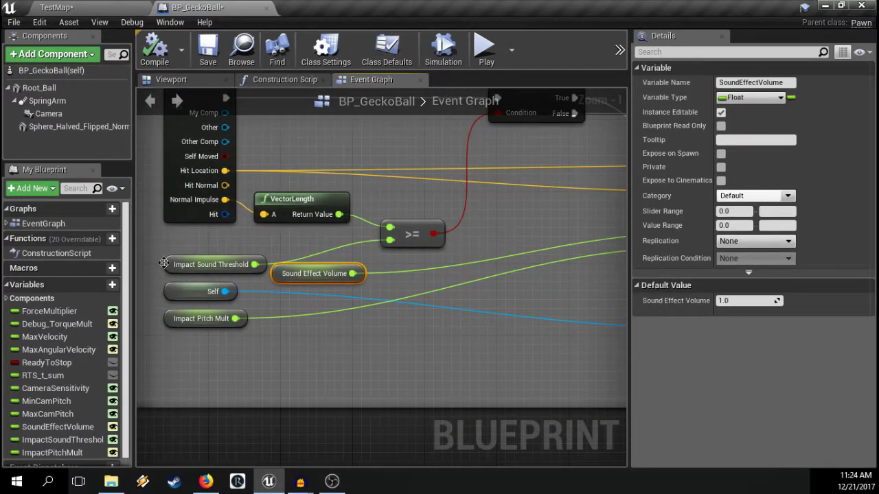
drag(167, 265, 164, 239)
drag(278, 274, 172, 268)
click(302, 272)
right_drag(337, 274, 296, 289)
right_drag(373, 281, 462, 276)
mouse_move(224, 292)
mouse_down()
mouse_move(222, 335)
mouse_move(221, 306)
mouse_up()
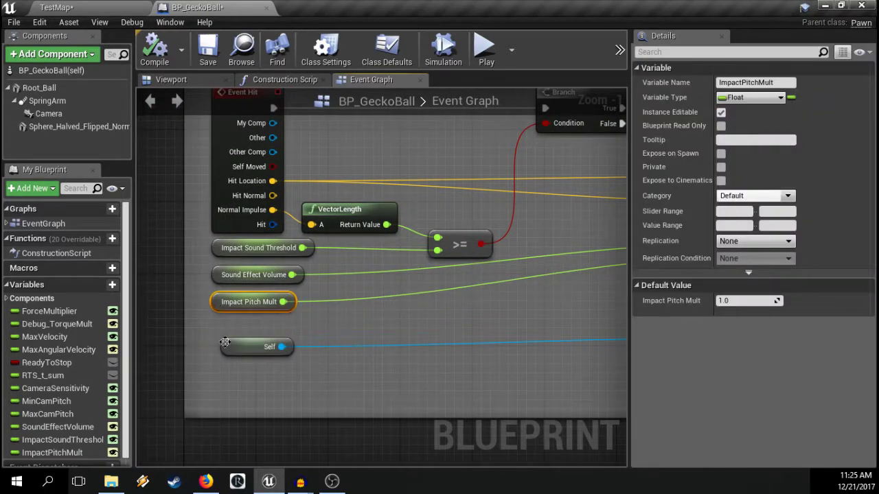
drag(224, 345, 224, 327)
Step: Trace the volume and pitch variables into Play Sound at Location, and examine the Impact Sound Threshold variable's default value and its comparison
right_drag(425, 320, 172, 348)
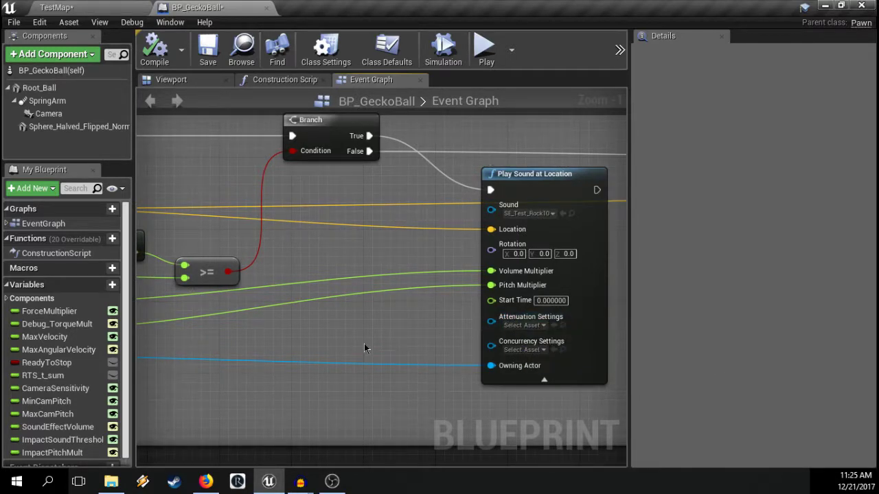
right_drag(367, 327, 269, 275)
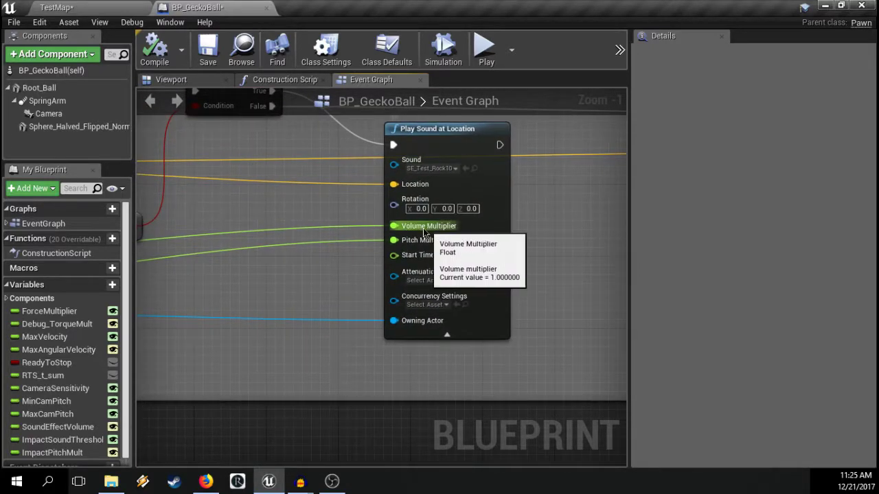
right_drag(353, 229, 600, 274)
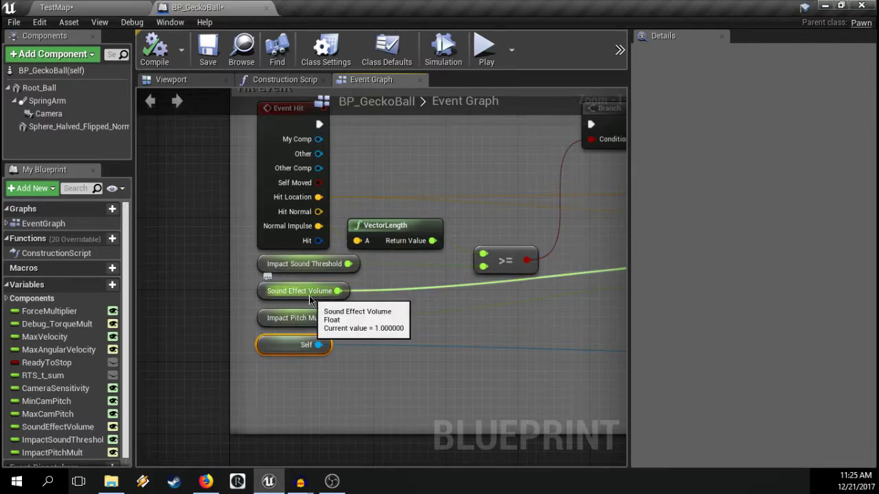
right_drag(564, 297, 441, 341)
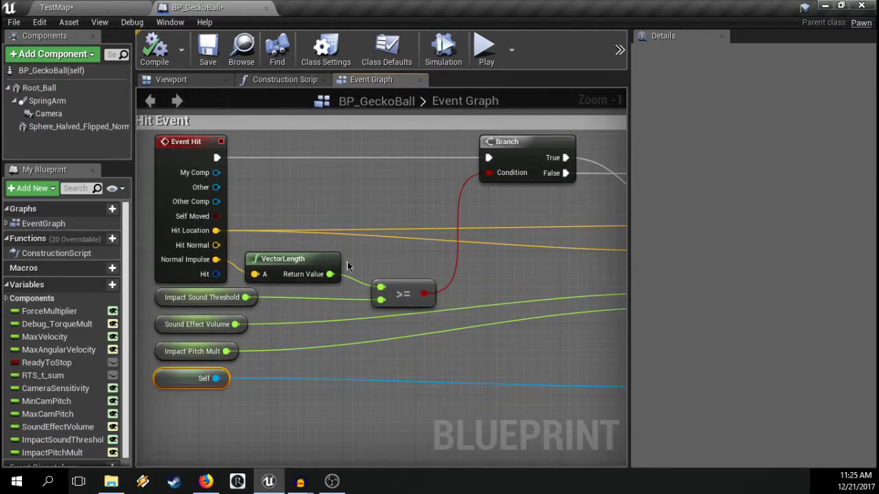
right_drag(250, 253, 423, 219)
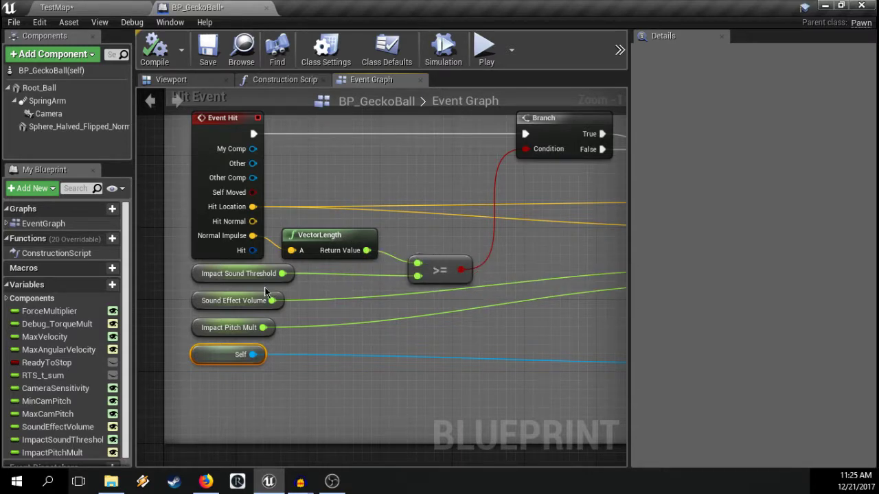
click(199, 274)
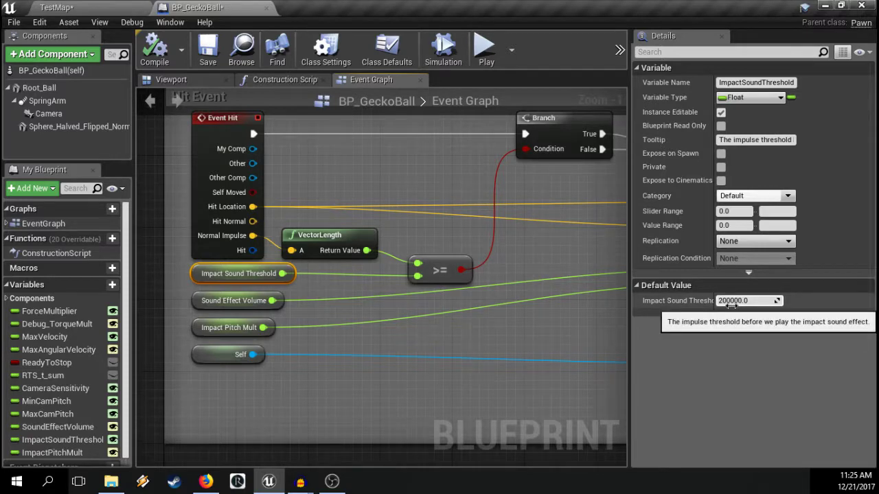
right_drag(495, 325, 437, 332)
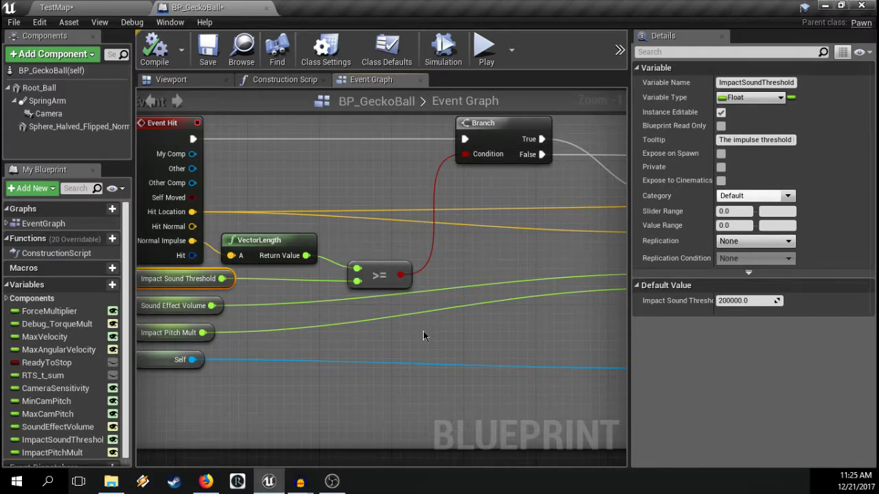
right_drag(423, 336, 482, 350)
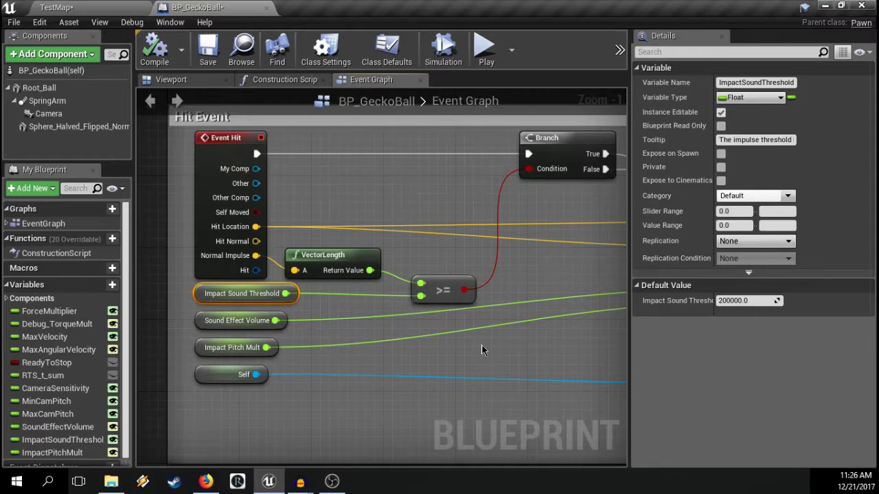
right_drag(482, 351, 414, 326)
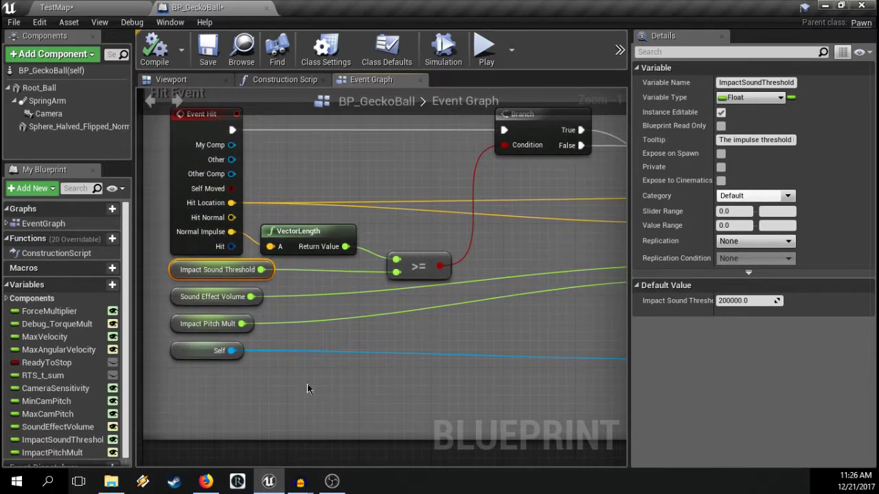
Step: Open Paint and draw a vertical axis line about 265 px tall on the blank canvas
click(17, 481)
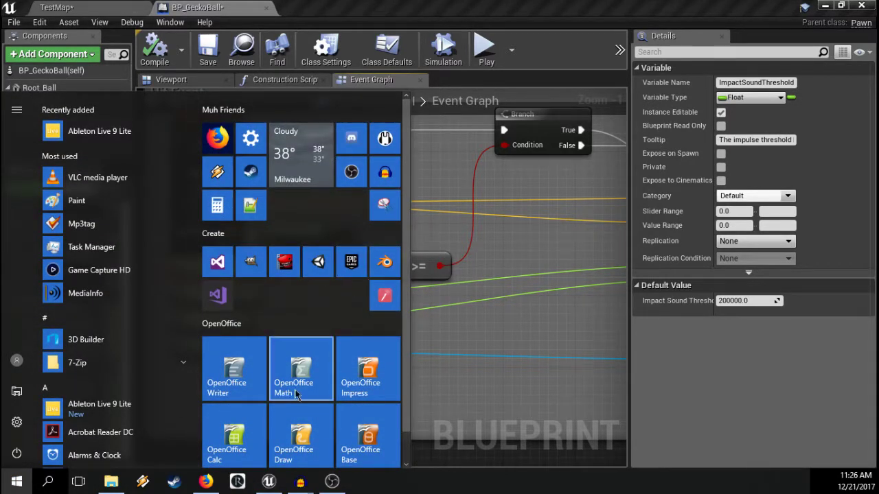
text(paint)
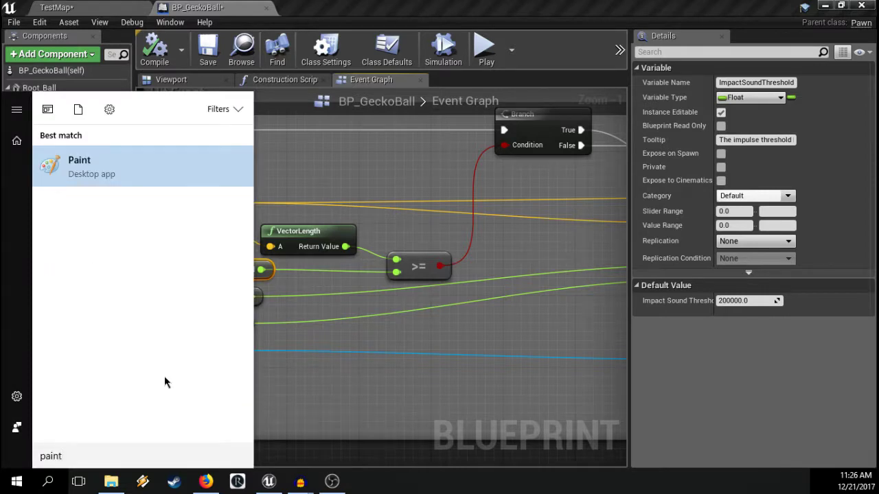
key(Return)
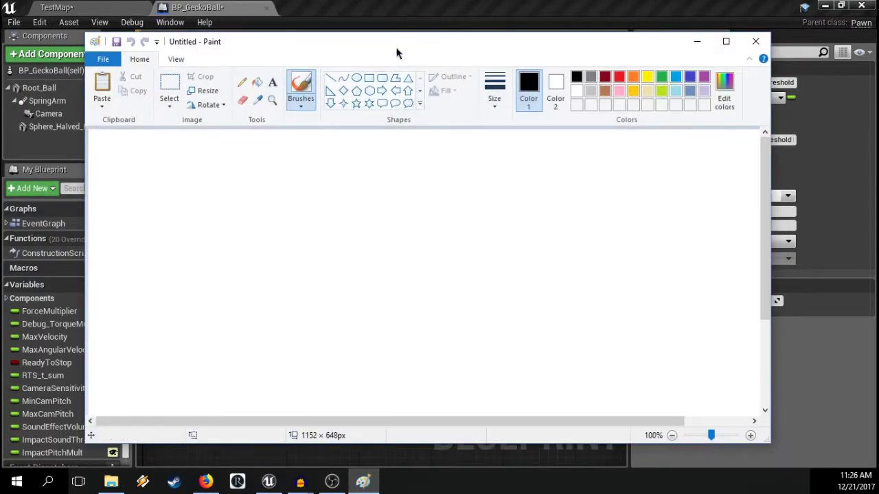
click(338, 73)
mouse_move(291, 167)
mouse_down()
mouse_move(278, 296)
mouse_move(290, 339)
mouse_up()
click(281, 76)
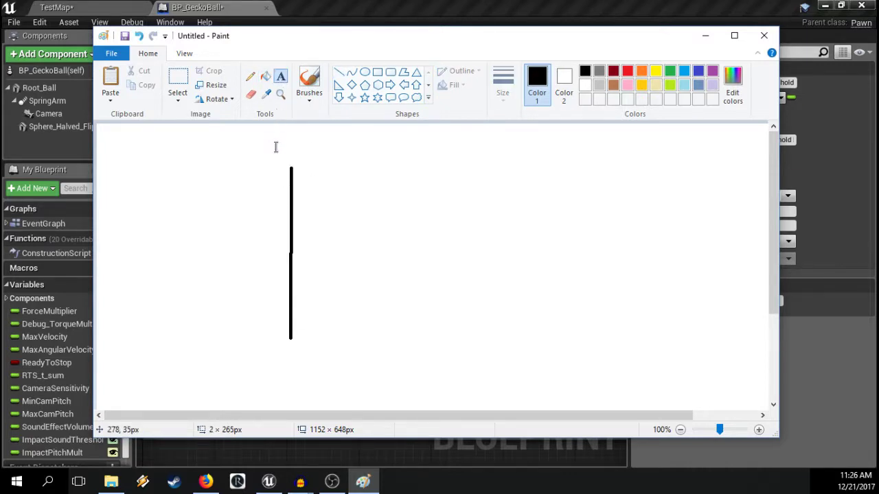
click(275, 143)
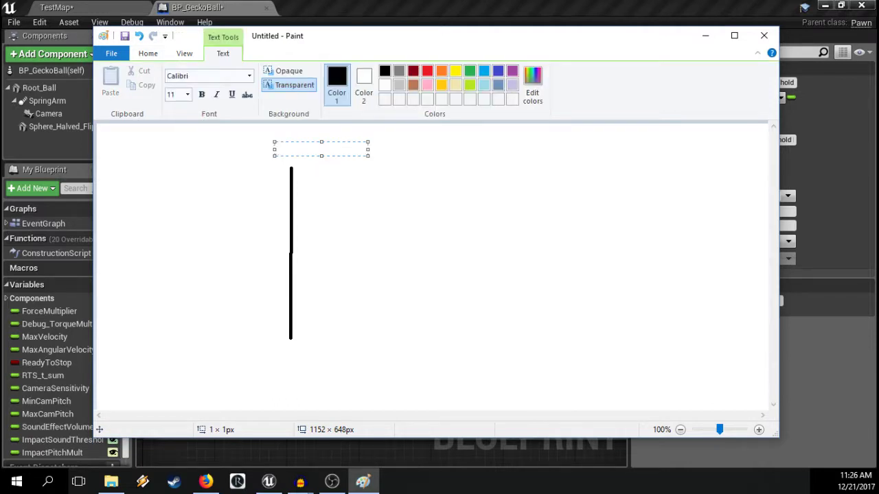
text(Pitch Multiplier)
key(Return)
key(Escape)
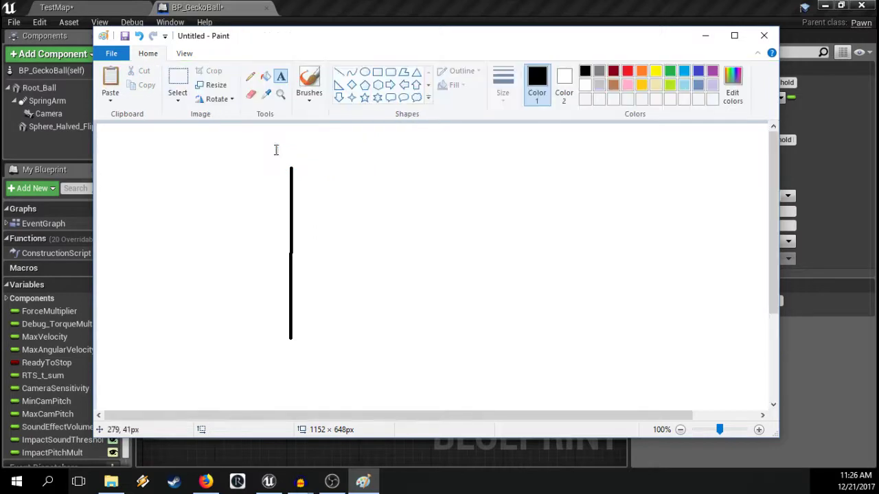
key(ctrl+z)
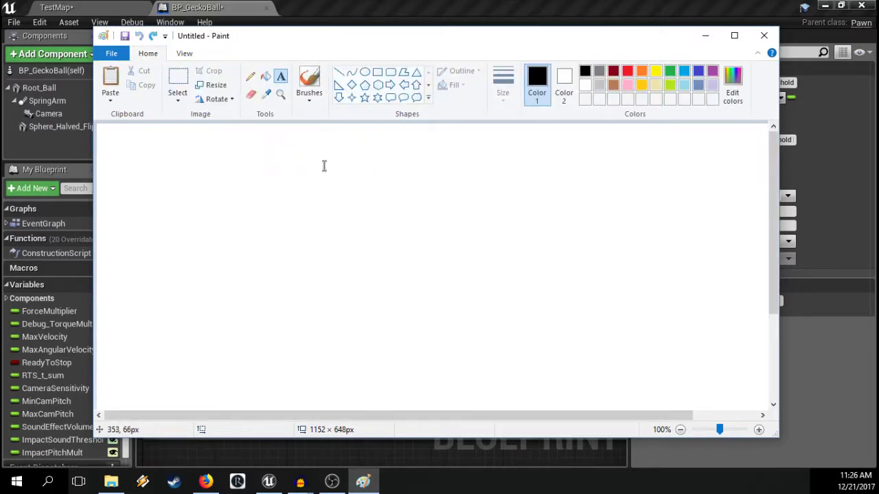
key(ctrl+y)
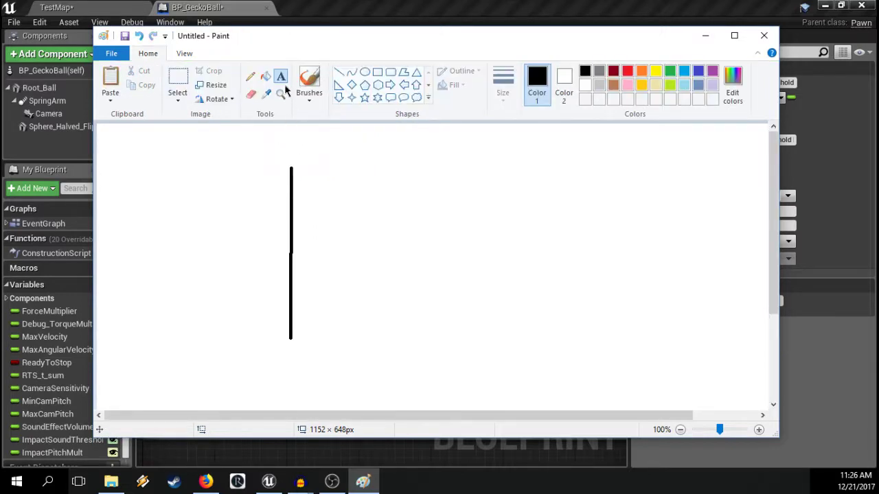
Step: Label the vertical axis "Pitch Multiplier" with text placed just above the line
click(271, 152)
text(Pitc)
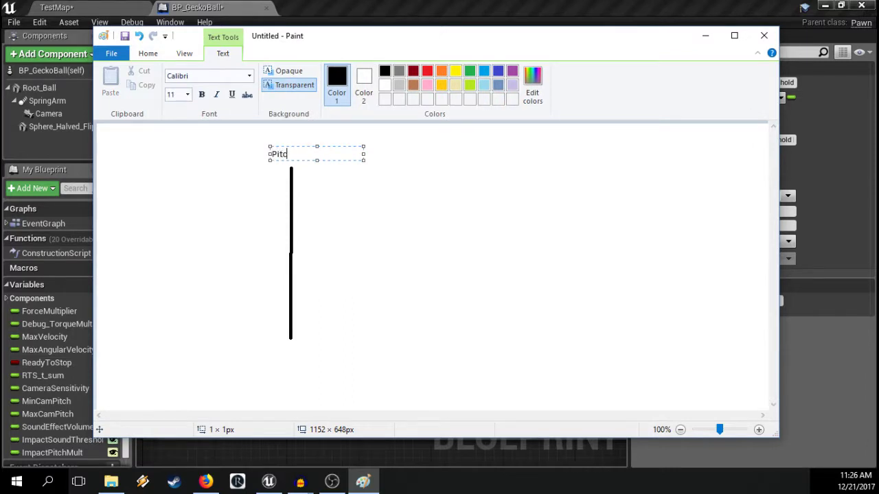
text(h Multiplier)
click(169, 204)
Step: Draw a horizontal axis about 279 px long across the vertical line's lower end and label it "Impulse Magnitude"
click(338, 72)
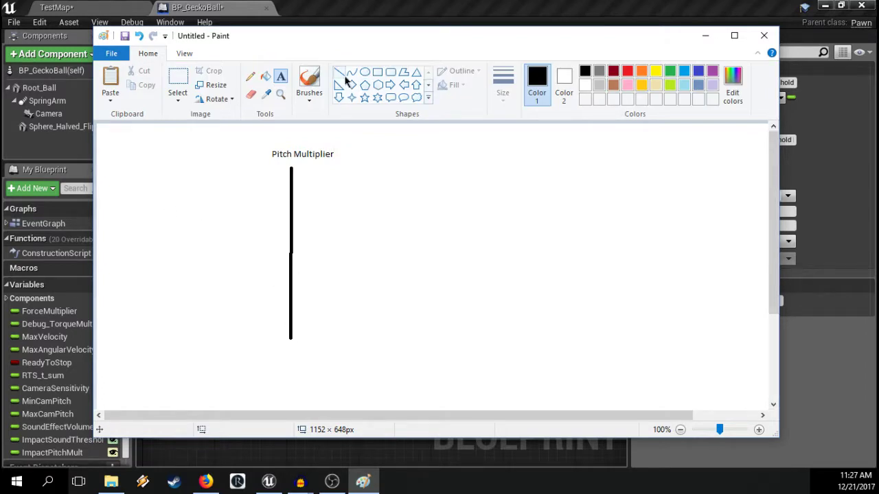
drag(280, 334, 459, 335)
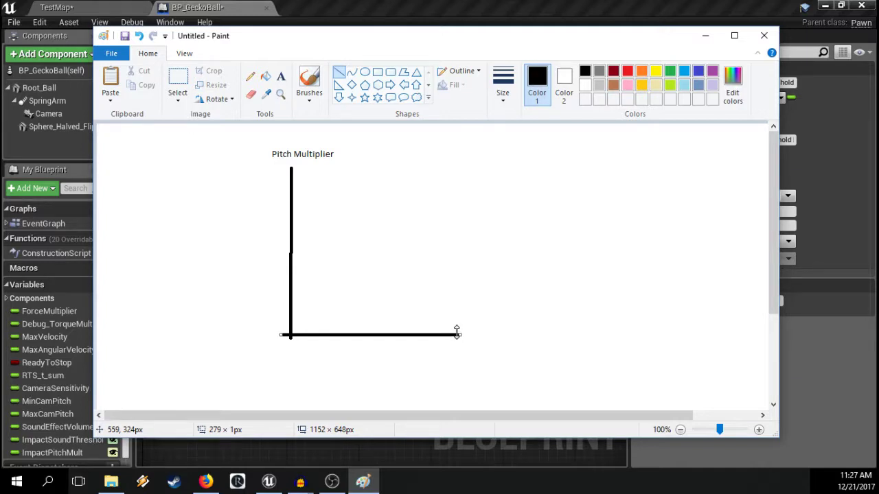
click(280, 76)
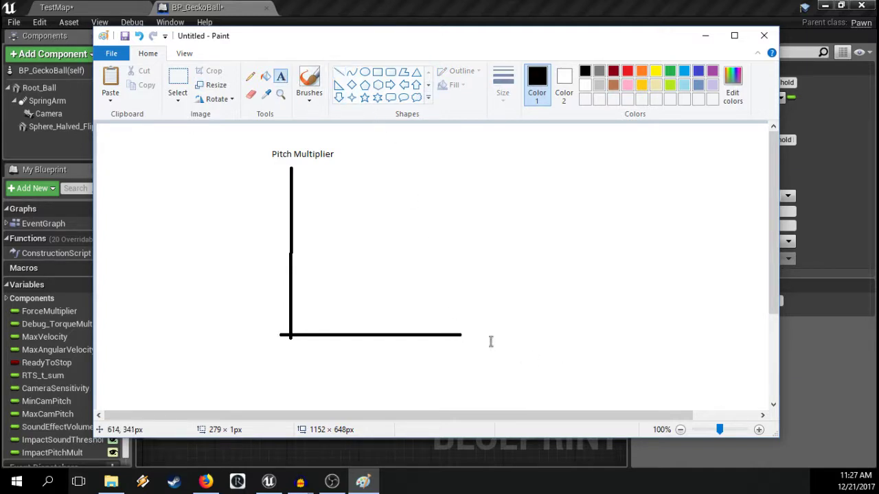
click(491, 338)
text(Imp)
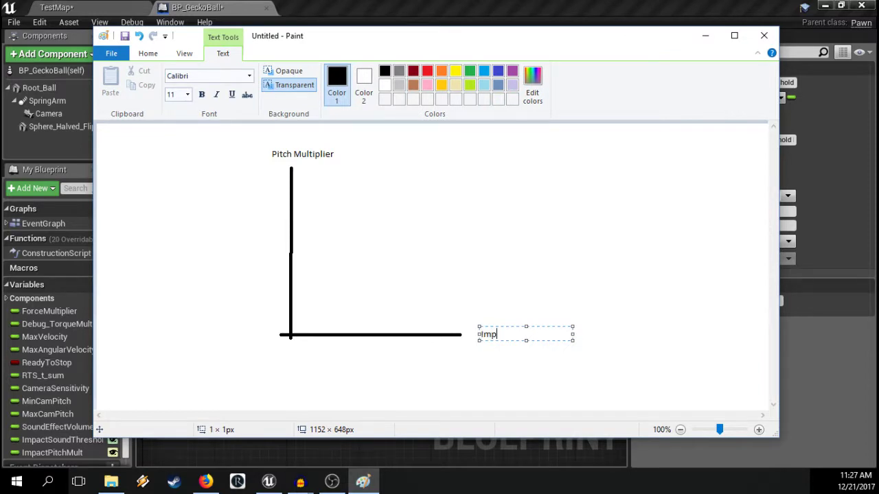
text(ulse Mang)
click(473, 369)
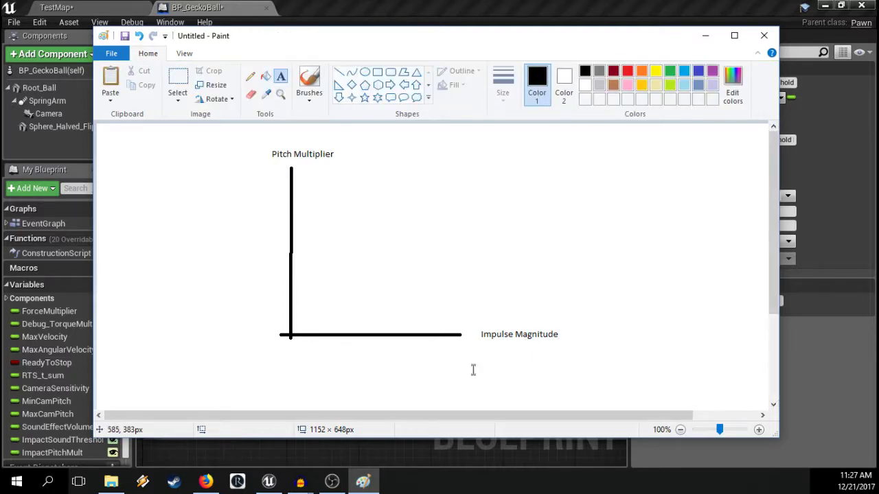
Step: Add a small pencil tick on the lower part of the Pitch Multiplier axis and label it 0.75
click(250, 76)
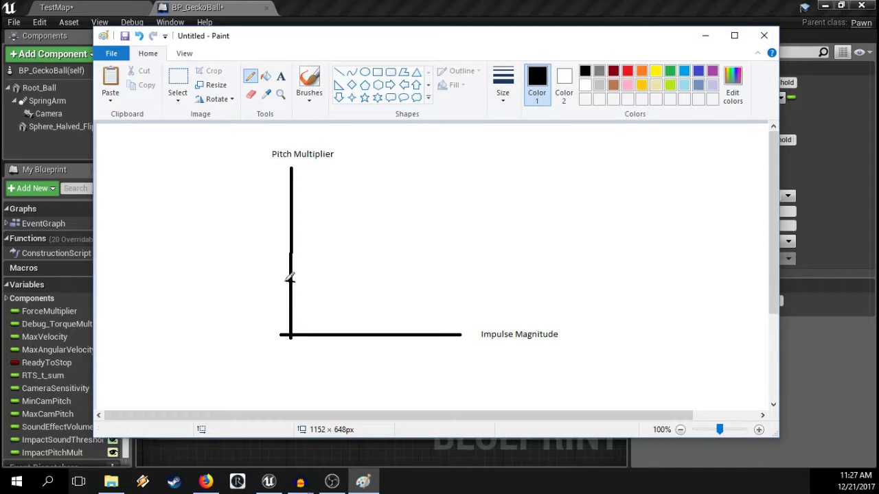
drag(284, 280, 292, 280)
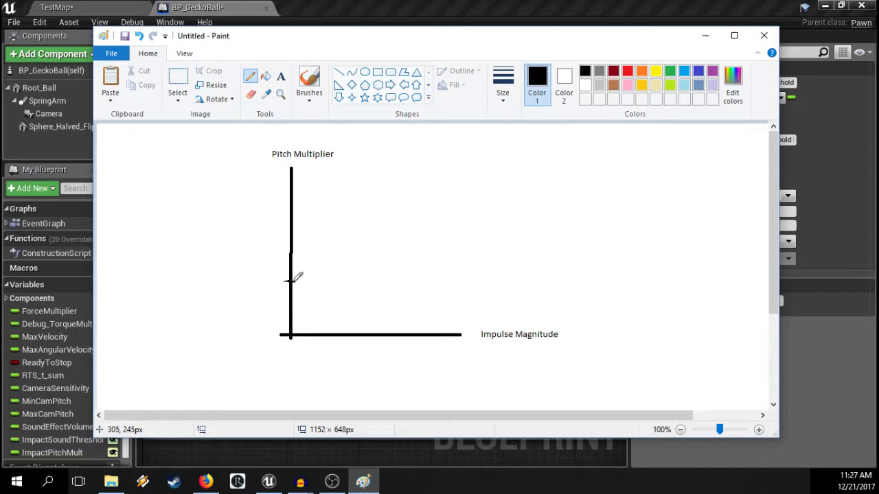
click(281, 75)
click(260, 274)
text(0.75)
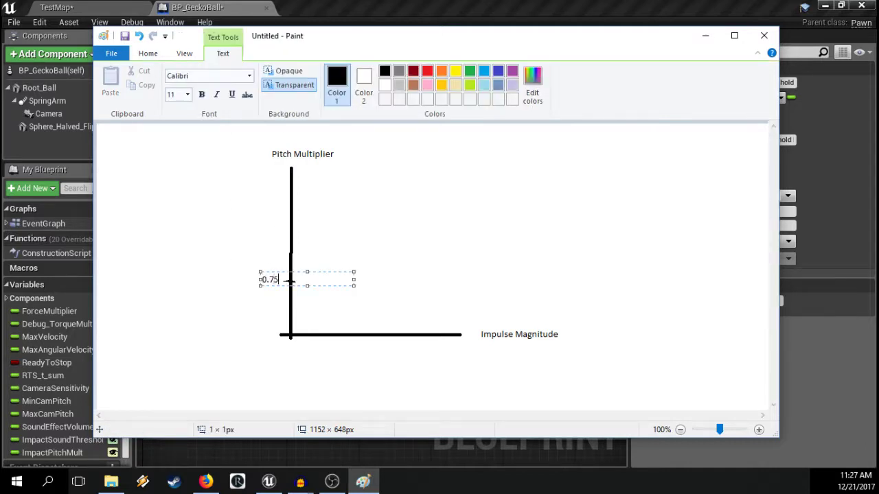
key(Return)
click(234, 320)
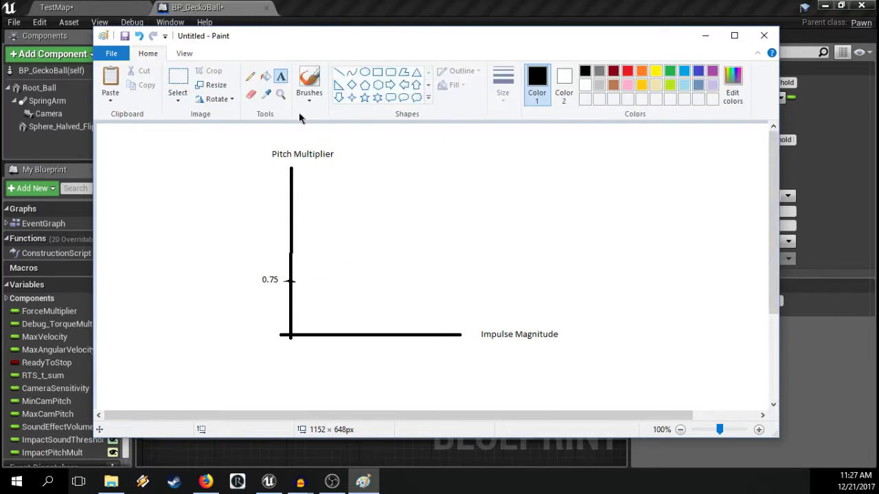
Step: Add a short line tick near the upper end of the Pitch Multiplier axis and label it 1.25
click(339, 73)
drag(286, 189, 301, 188)
click(280, 75)
click(263, 182)
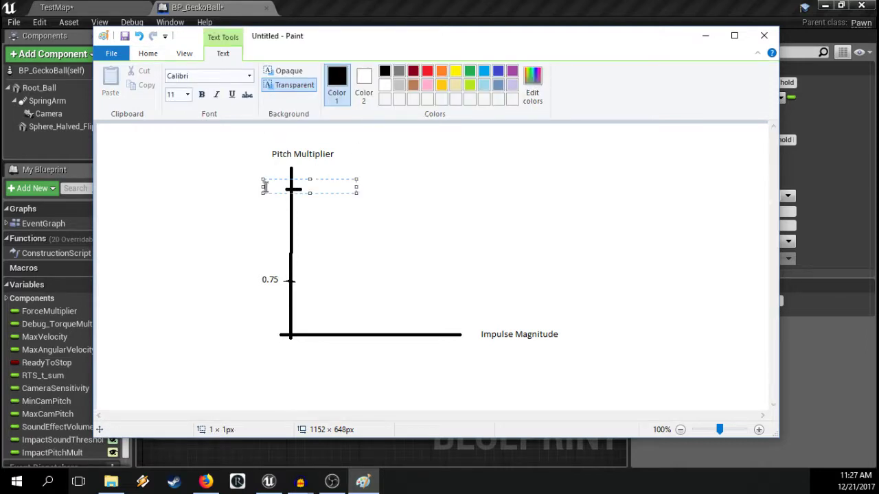
text(1.)
text(235)
key(Return)
click(236, 246)
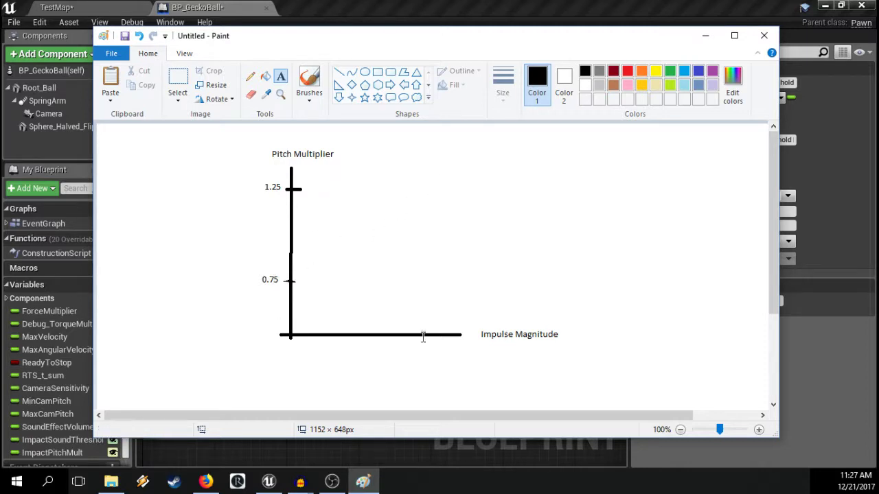
Step: Draw a vertical tick across the Impulse Magnitude axis and label it 200,000.0 below the mark
click(339, 71)
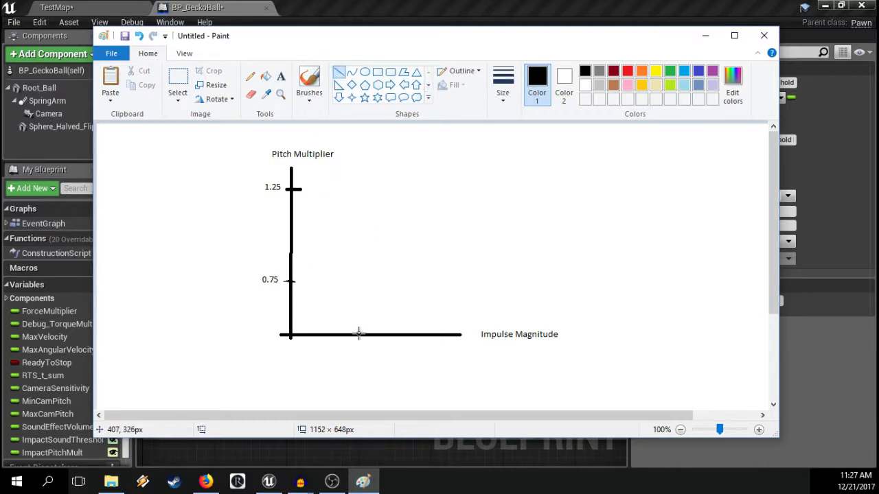
drag(358, 325, 357, 358)
click(281, 76)
click(350, 358)
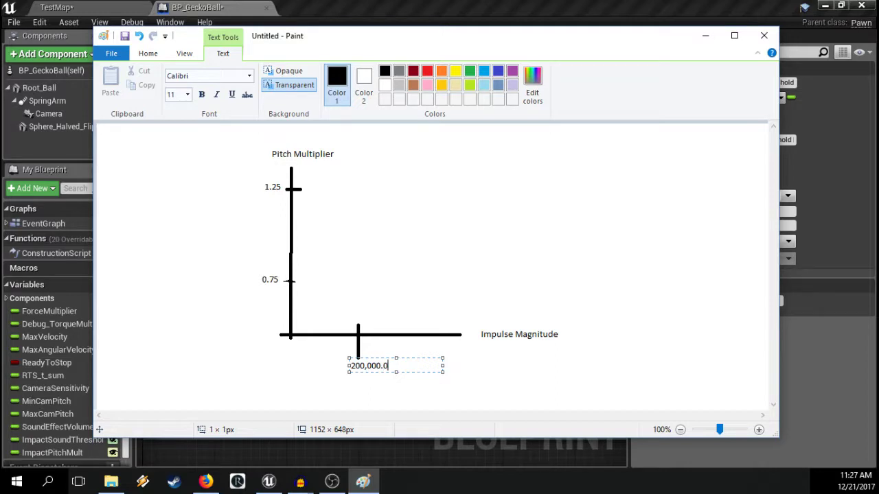
click(316, 402)
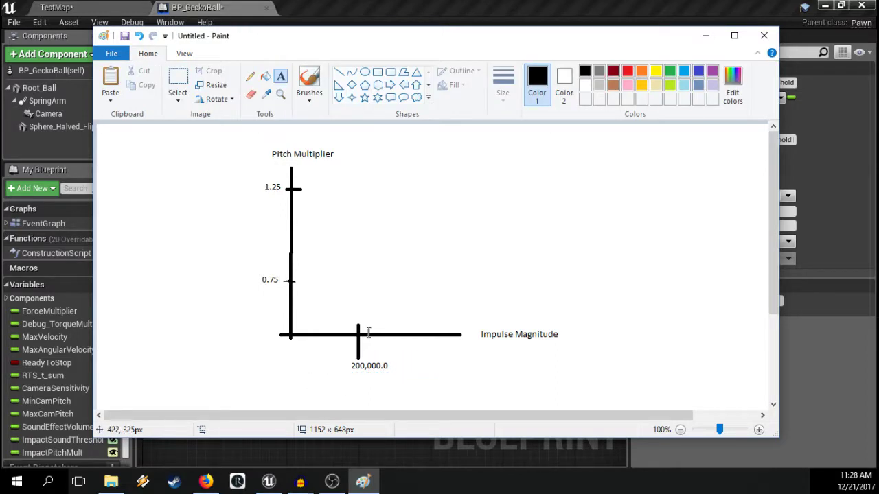
Step: Draw a straight line rising about 145 × 144 px from the 0.75 level above the 200,000.0 tick to the 1.25 level
click(338, 74)
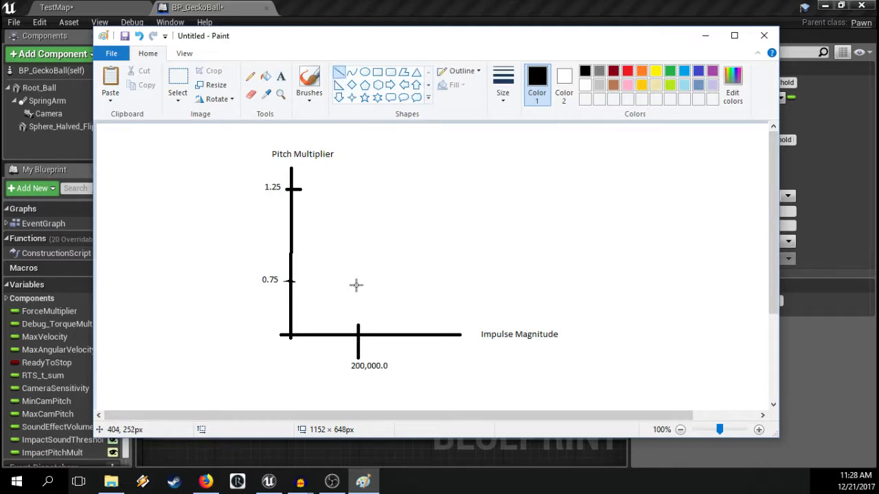
mouse_move(360, 285)
mouse_down()
mouse_move(457, 215)
mouse_move(472, 190)
mouse_move(445, 193)
mouse_move(453, 193)
mouse_up()
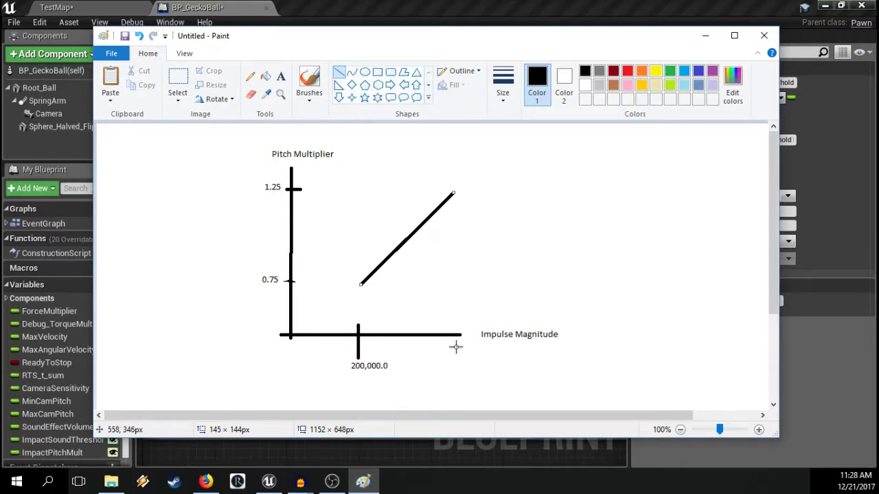
Step: Draw a vertical line about 227 px tall across the far end of the Impulse Magnitude axis and label it "Biggest Hit" underneath
drag(456, 355, 456, 204)
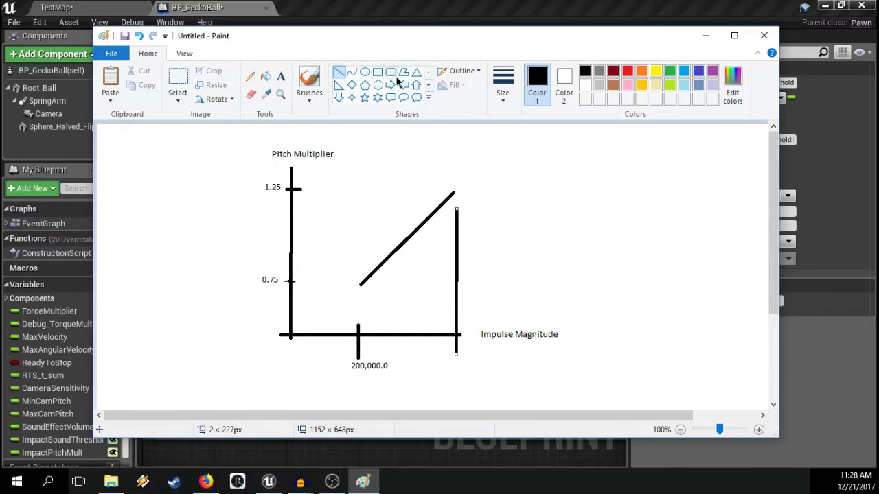
click(281, 75)
click(442, 355)
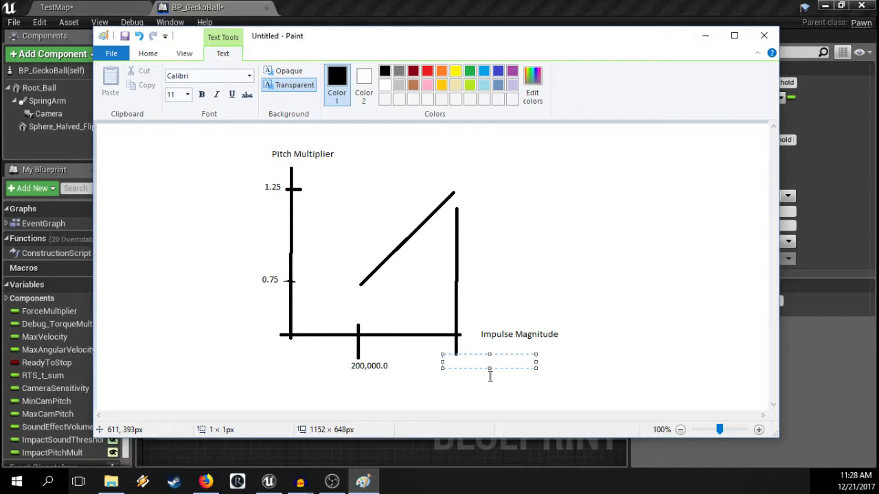
text(B)
key(BackSpace)
key(BackSpace)
key(BackSpace)
text(get)
click(386, 382)
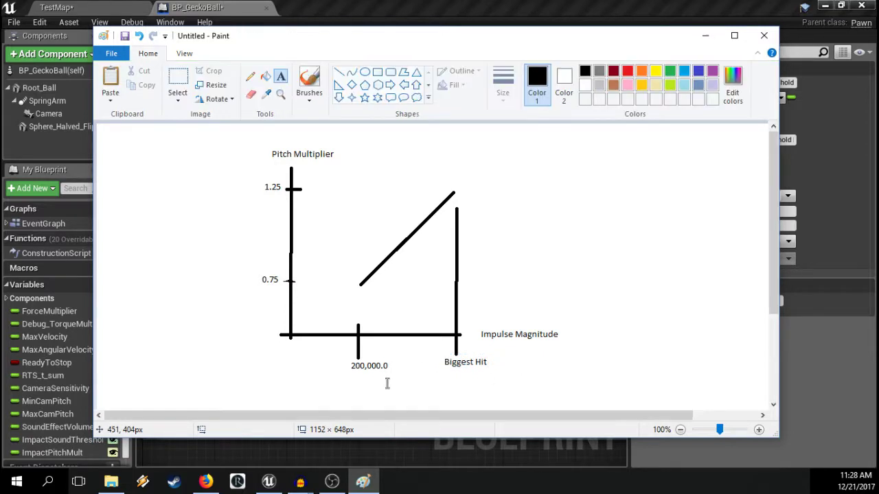
Step: Extend the rising line's upper end with a nearly horizontal line about 382 px long at the 1.25 level
click(338, 72)
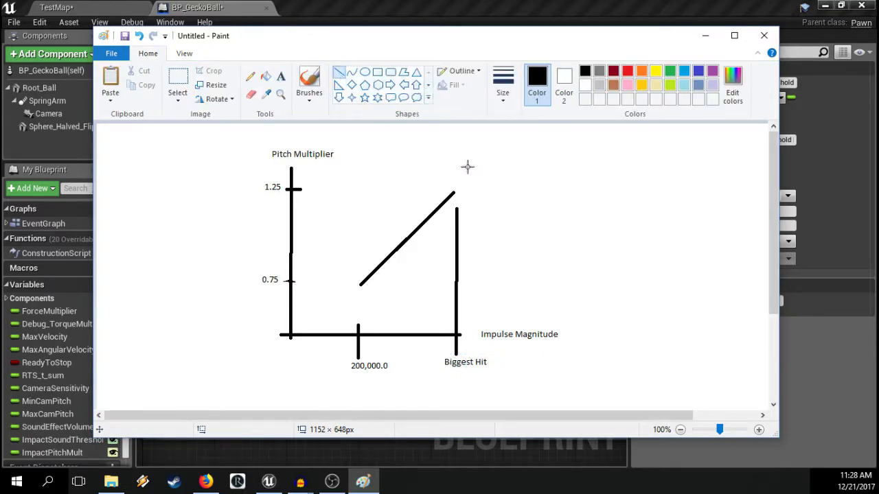
drag(457, 191, 701, 188)
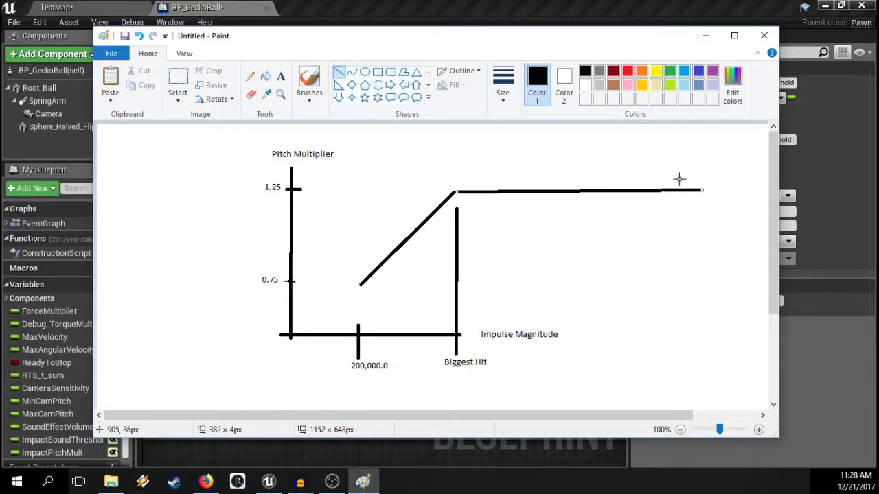
Step: Erase the rising line, its horizontal extension and the upper part of the Biggest Hit line with a larger eraser, leaving a short tick
click(251, 94)
drag(364, 280, 351, 279)
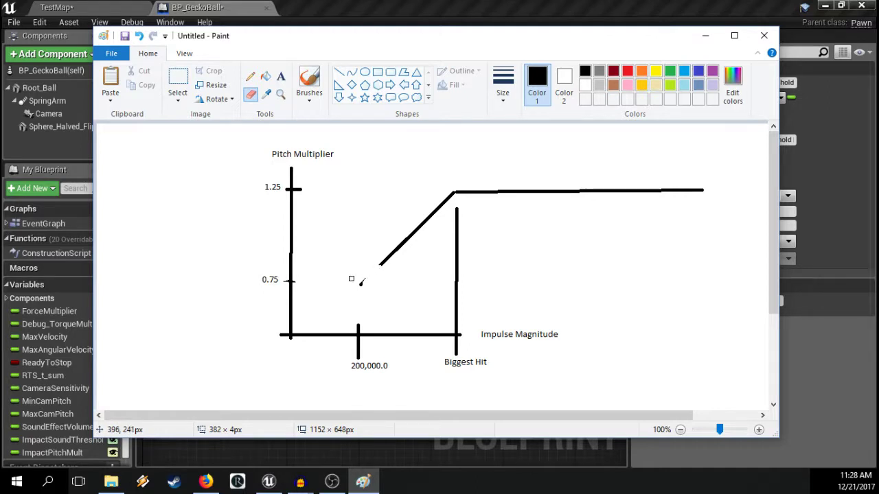
click(503, 86)
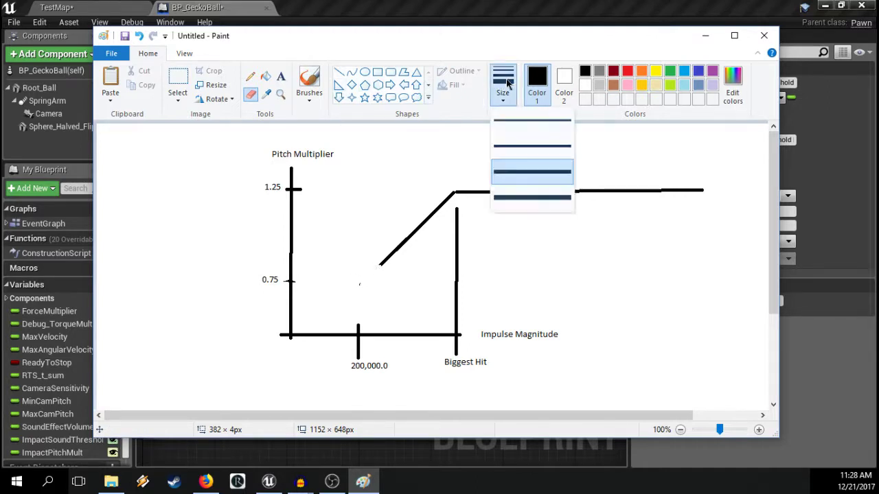
click(512, 187)
mouse_move(381, 263)
mouse_down()
mouse_move(401, 249)
mouse_move(365, 279)
mouse_move(409, 243)
mouse_move(440, 198)
mouse_move(712, 188)
mouse_move(455, 195)
mouse_move(478, 220)
mouse_move(457, 204)
mouse_move(457, 310)
mouse_move(457, 235)
mouse_up()
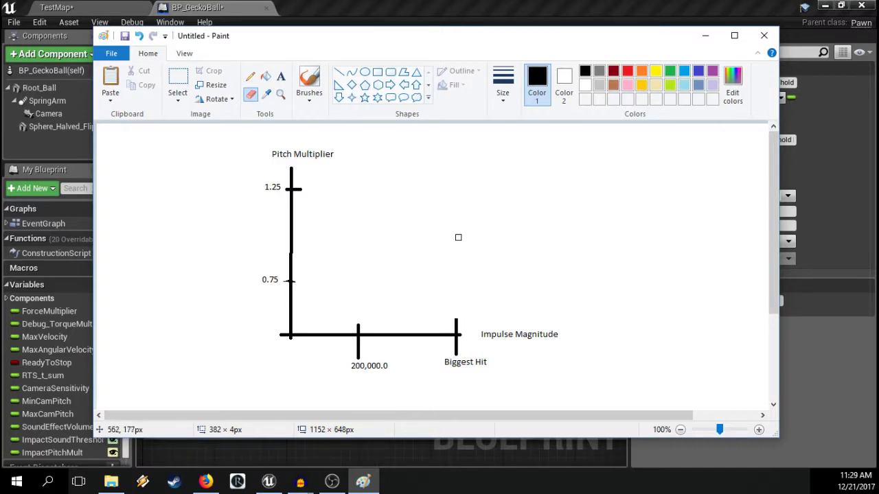
Step: Draw a 156 × 144 px line falling from 1.25 above 200,000.0 to 0.75 above Biggest Hit, then extend it horizontally about 224 px
click(338, 73)
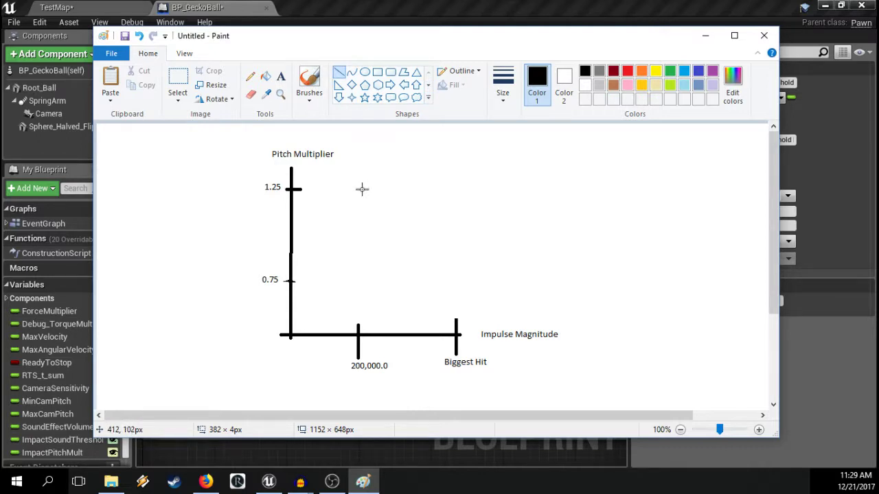
drag(359, 188, 460, 280)
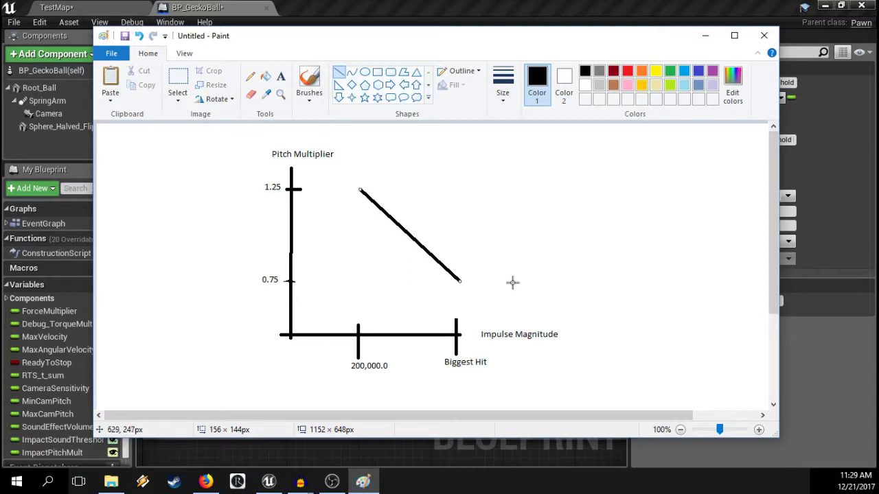
click(337, 72)
drag(460, 281, 604, 282)
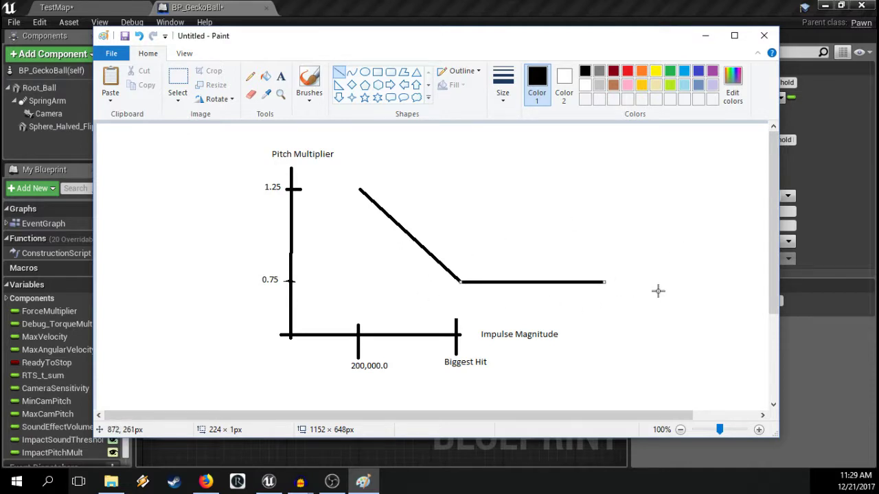